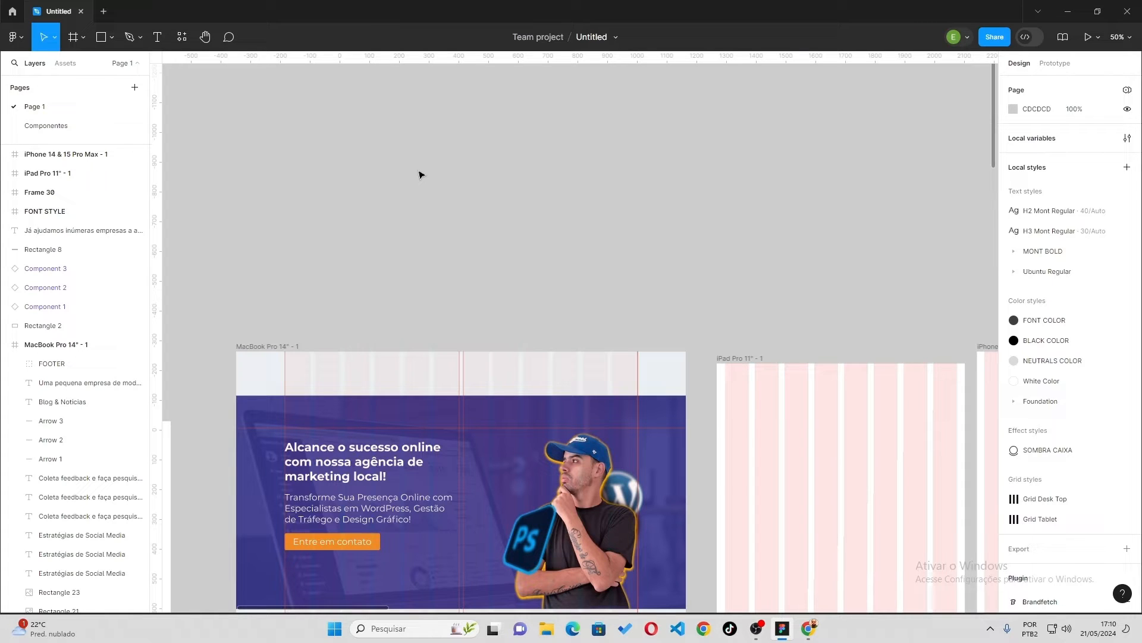
key("t")
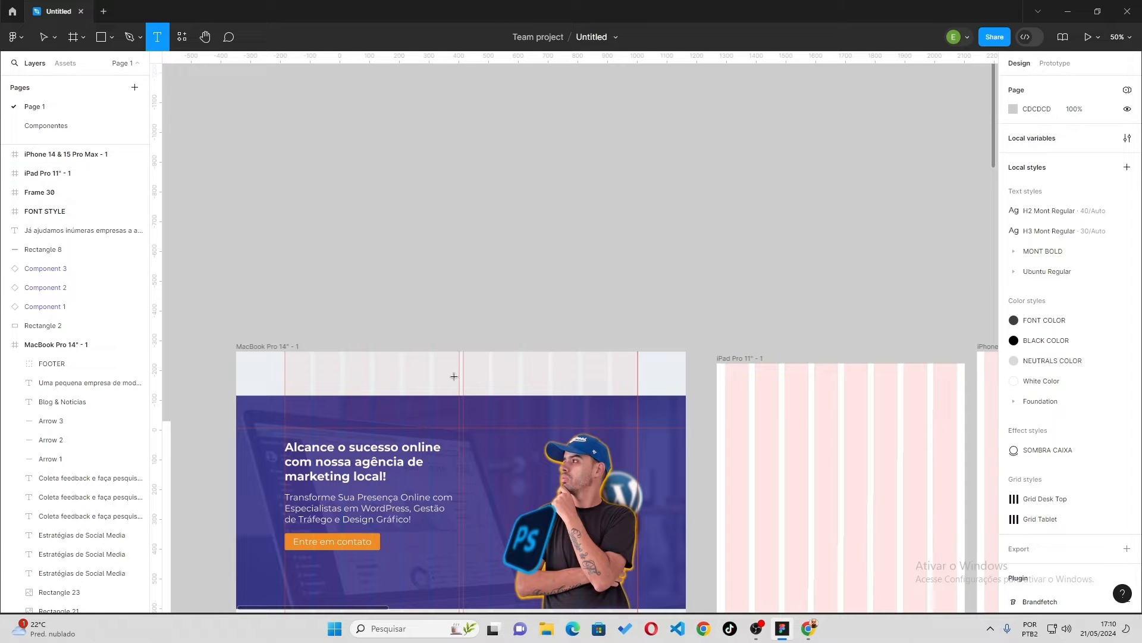
left_click(348, 211)
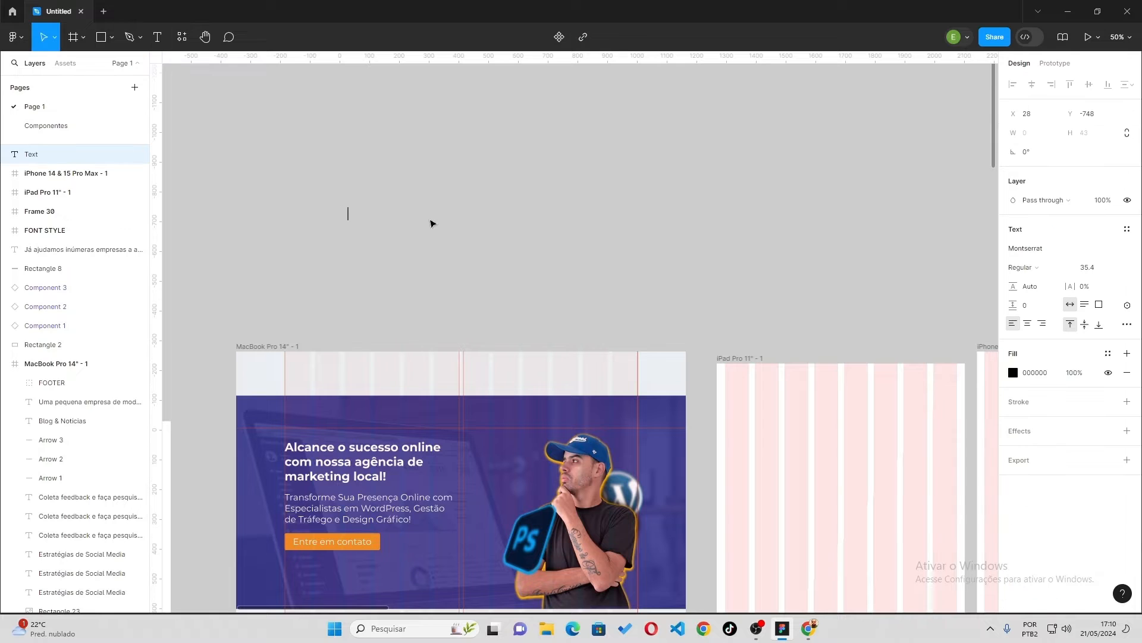
type("Home")
key("Escape")
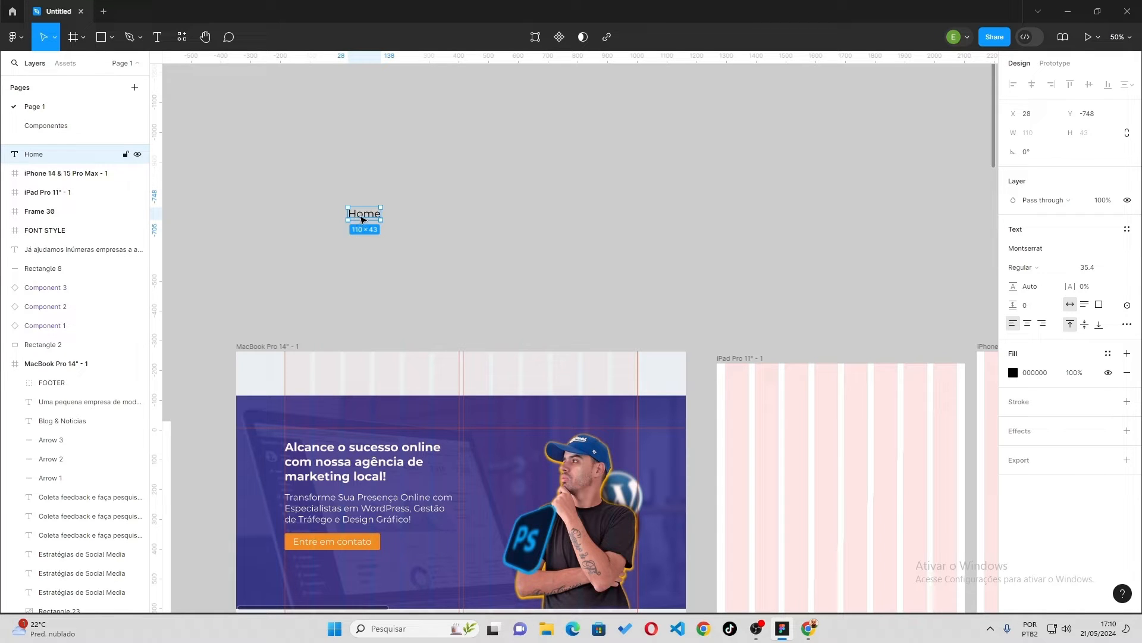
left_click_drag(363, 219, 363, 195)
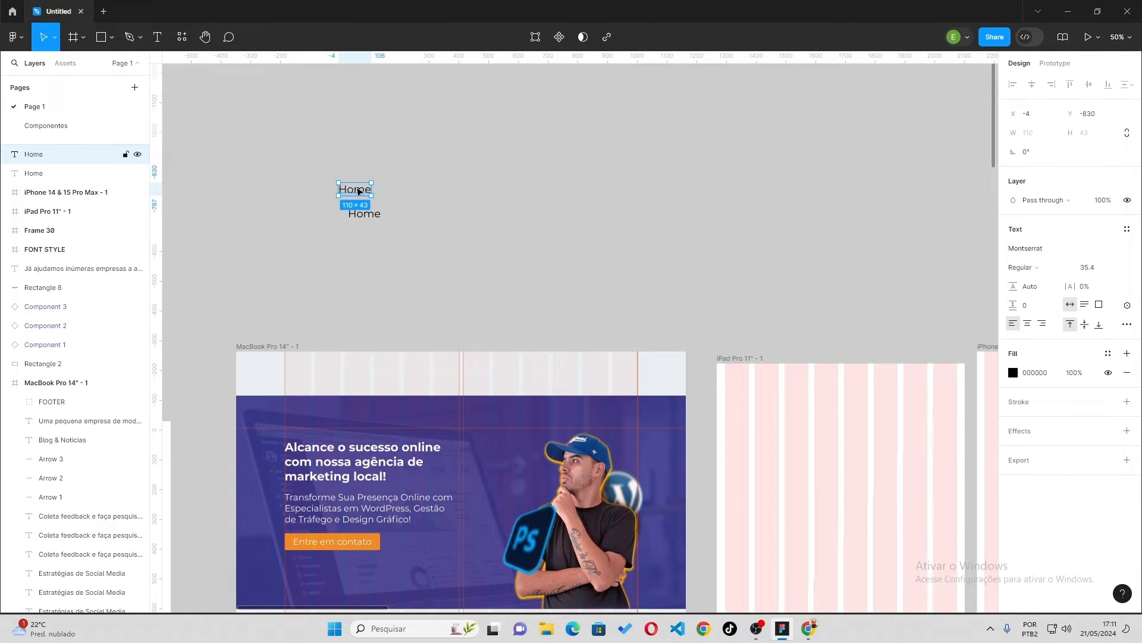
left_click_drag(358, 191, 401, 187)
left_click_drag(443, 247, 298, 158)
left_click_drag(484, 253, 284, 165)
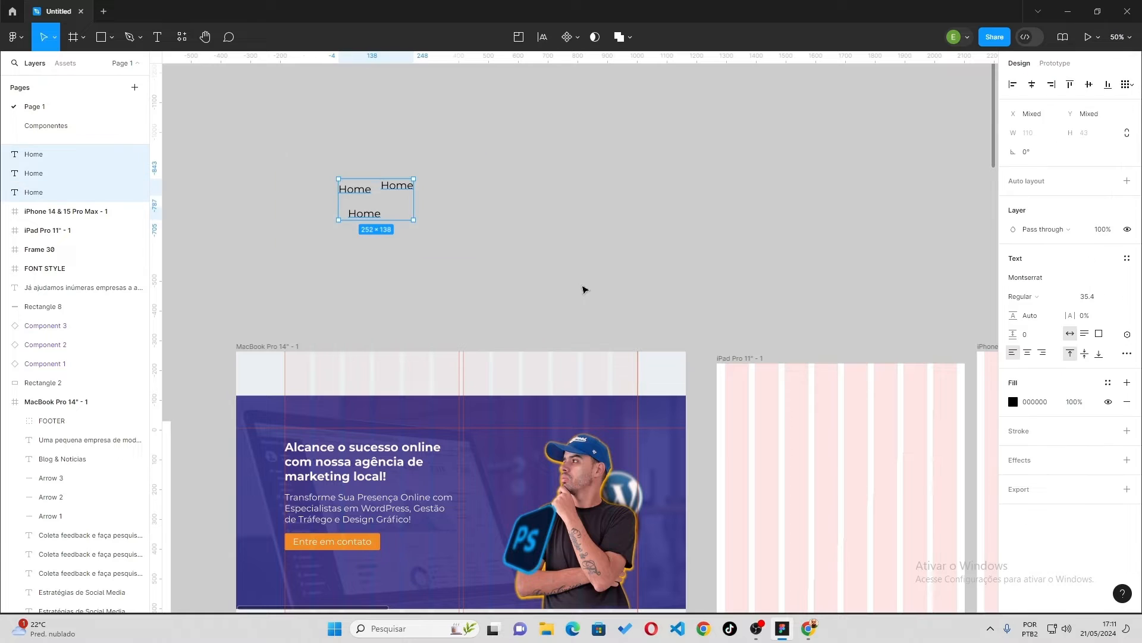
left_click_drag(460, 240, 298, 162)
key("Delete")
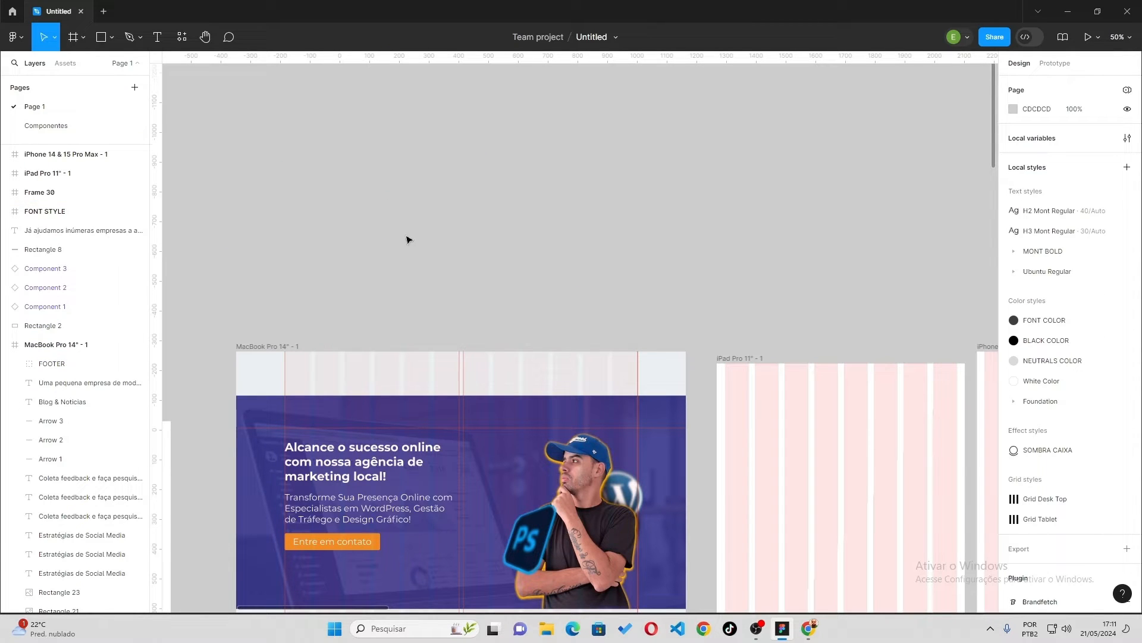
left_click_drag(529, 265, 220, 152)
left_click_drag(754, 275, 692, 281)
Add a "Home" text on the empty canvas above the MacBook Pro 14" frame.
key("t")
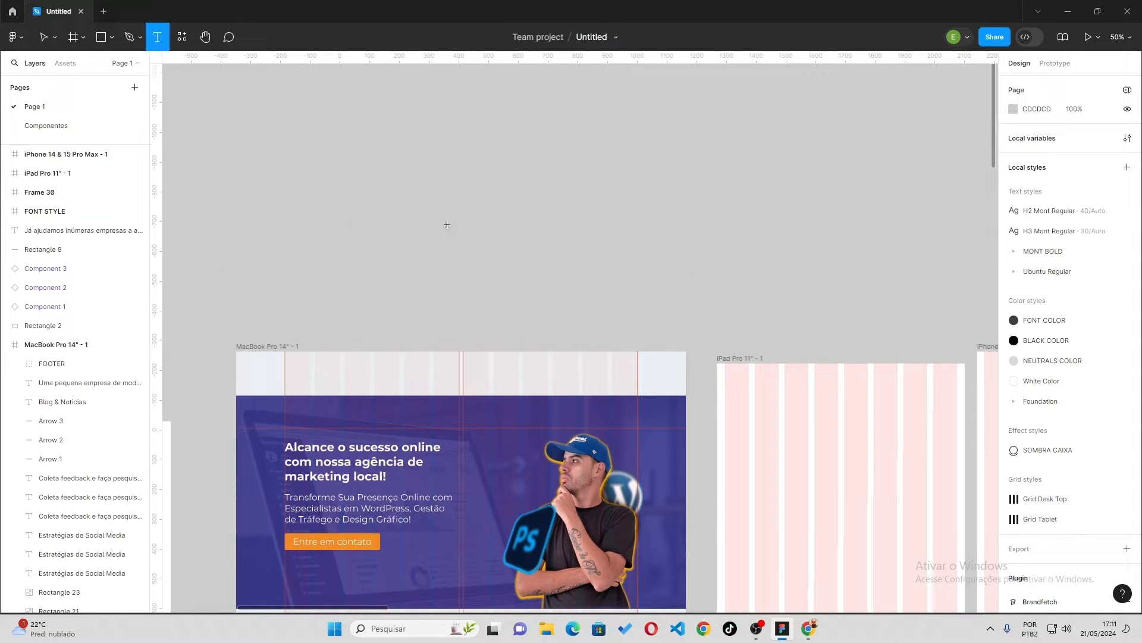
left_click(378, 211)
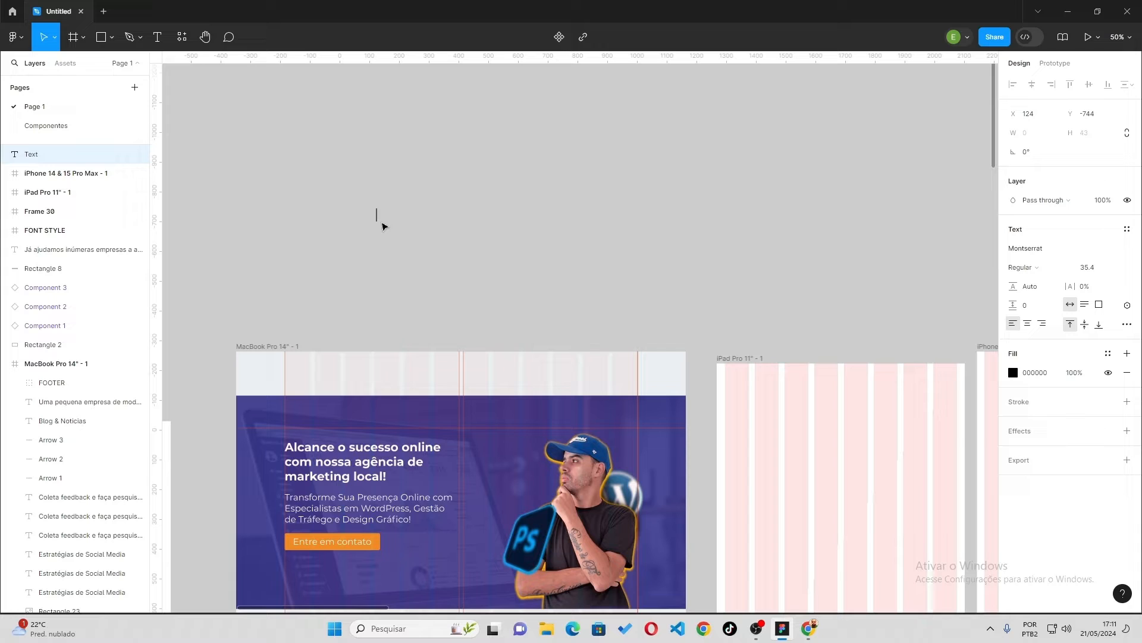
type("Home")
key("Escape")
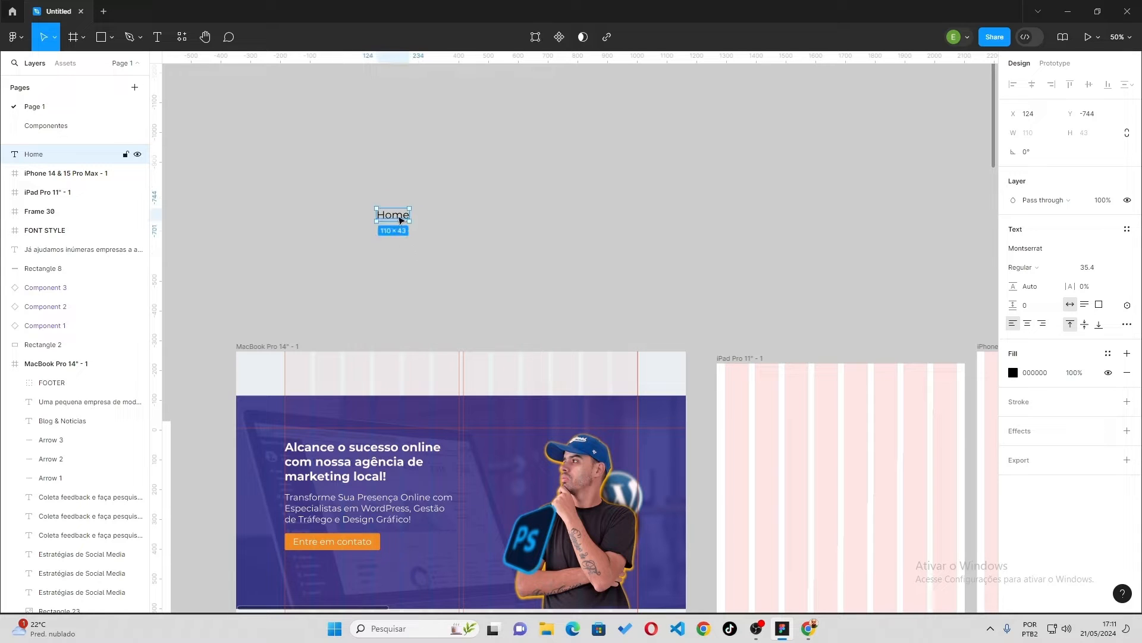
Duplicate the "Home" text beside the original on the same line and change the copy to "Serviços".
left_click_drag(402, 219, 439, 219)
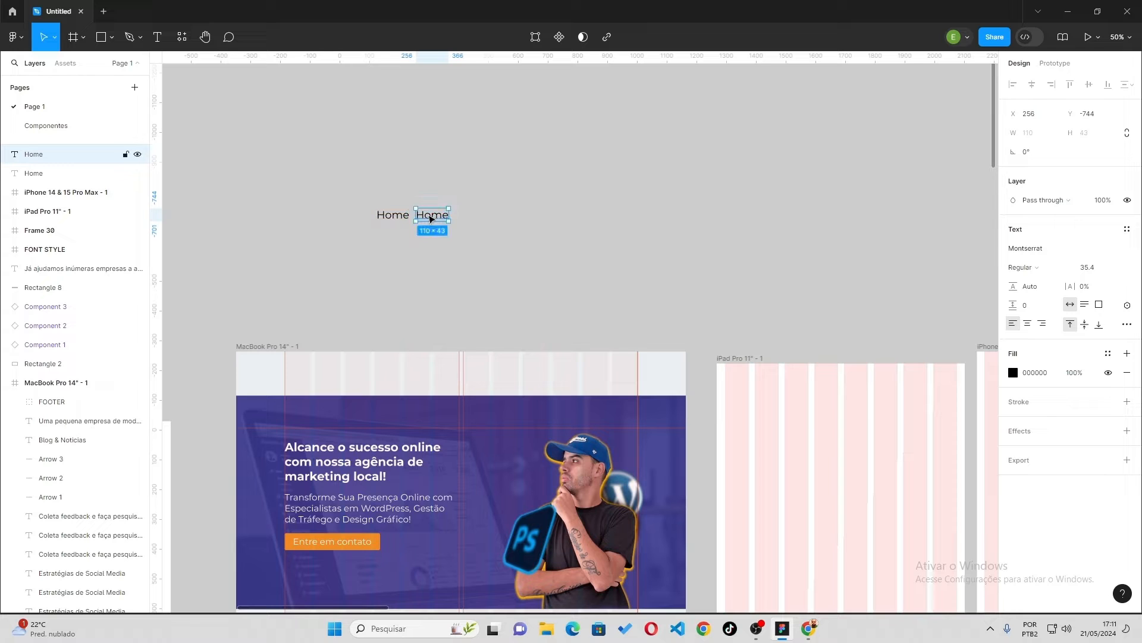
double_click(431, 218)
type("Se")
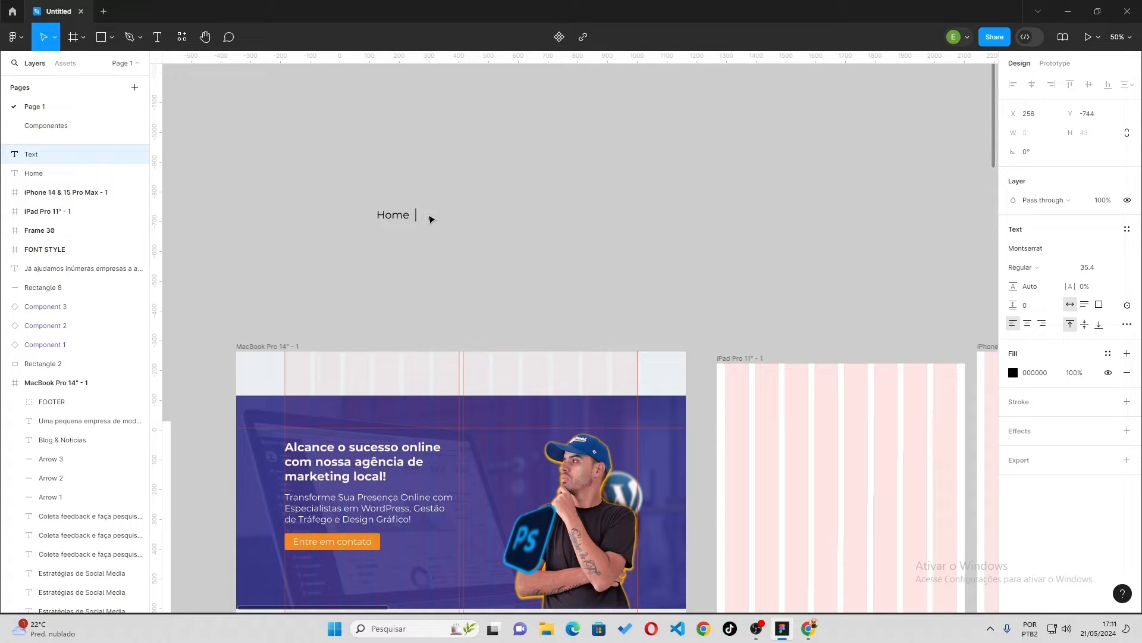
type("rviços")
key("Escape")
Duplicate the "Serviços" text further along the menu row and change the copy to "Blog".
left_click_drag(442, 219, 492, 219)
double_click(487, 215)
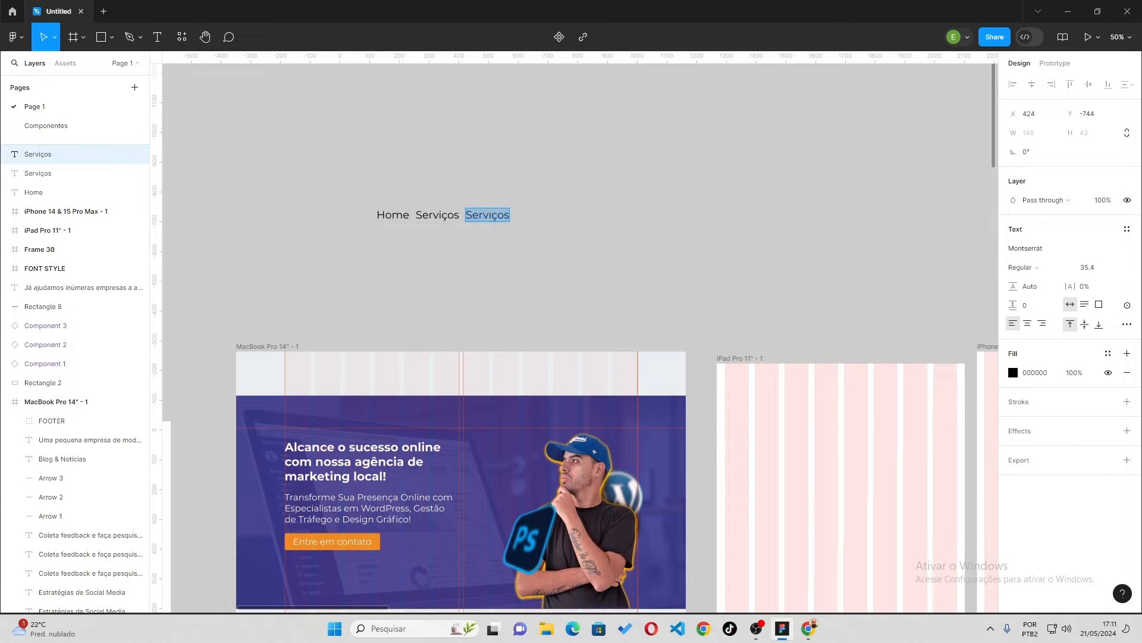
type("Blog")
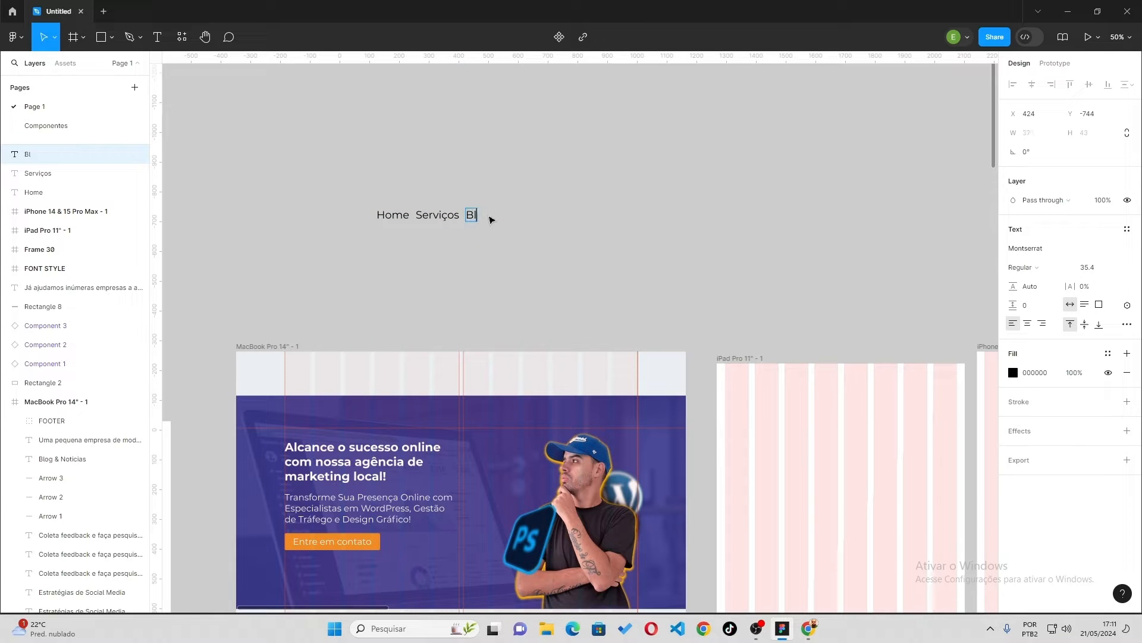
key("Escape")
Duplicate the "Blog" text at the end of the menu row, change the copy to "Sobre nós" and deselect it.
left_click_drag(489, 217, 514, 215)
double_click(513, 215)
type("S")
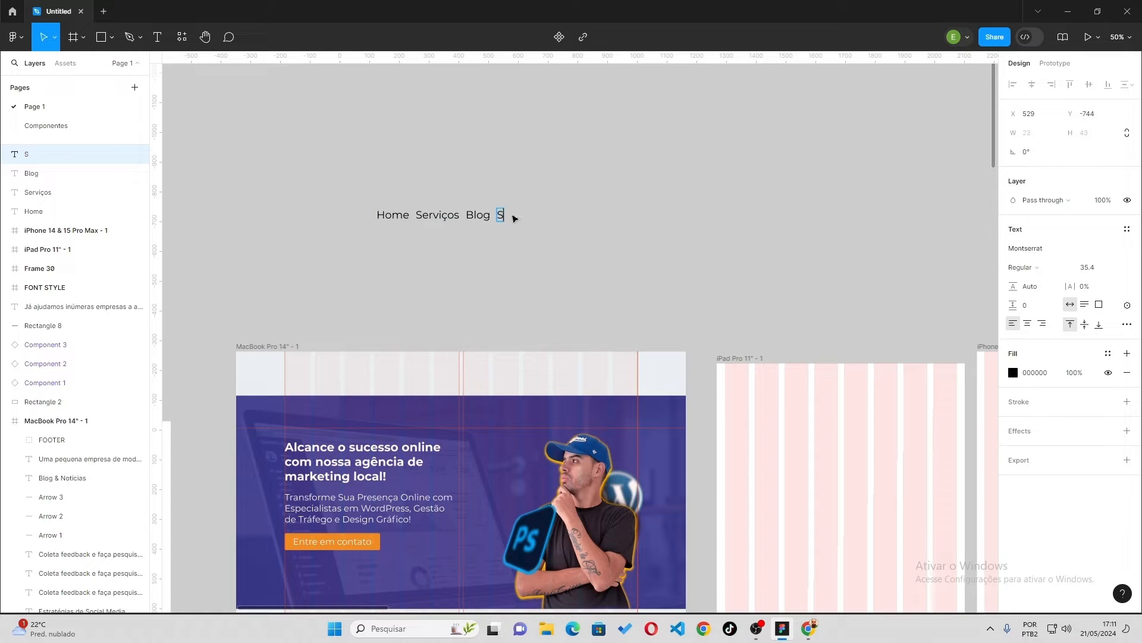
type("obre nós")
key("Escape")
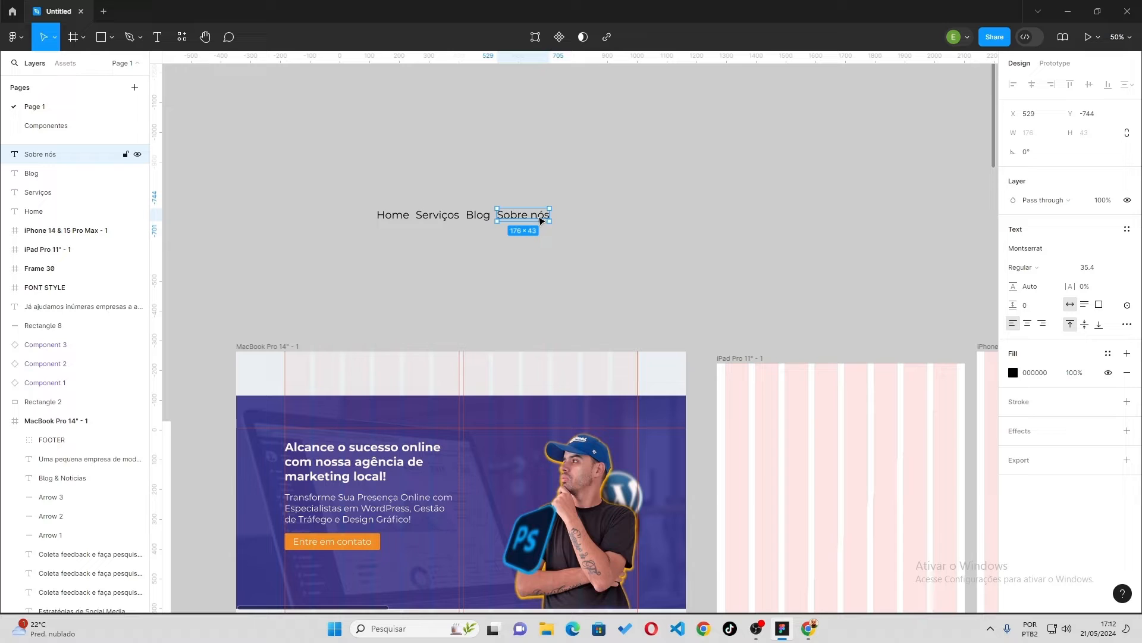
left_click_drag(592, 146, 731, 256)
left_click_drag(637, 207, 756, 292)
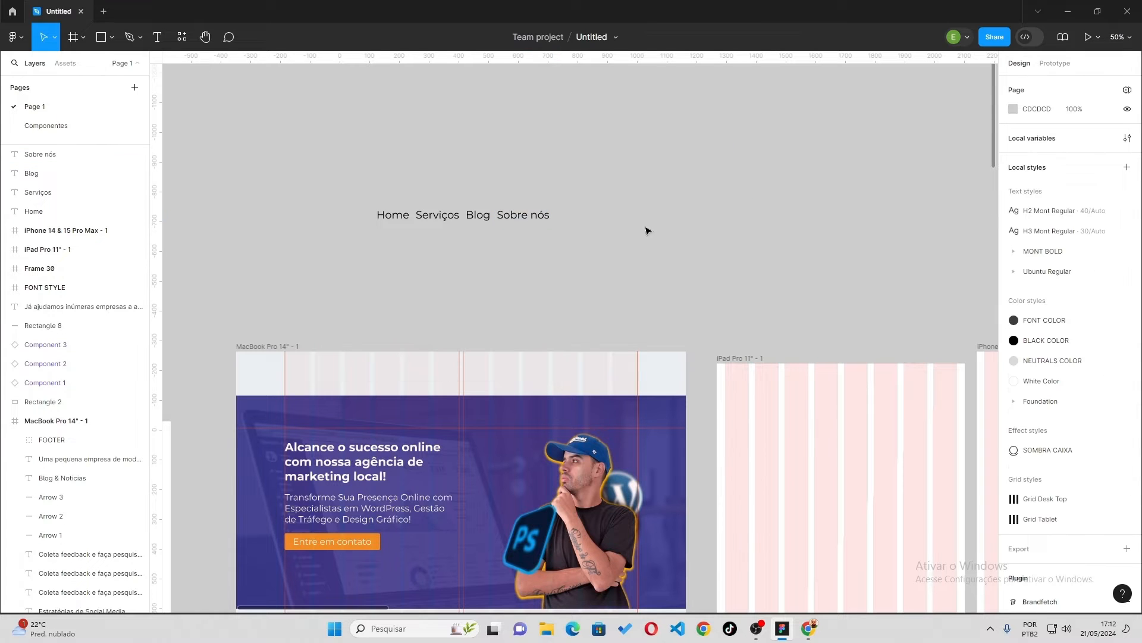
Add the two-line text "Faça LOGIN ou / CADASTRE-SE" to the right of the menu texts, roughly level with them.
key("t")
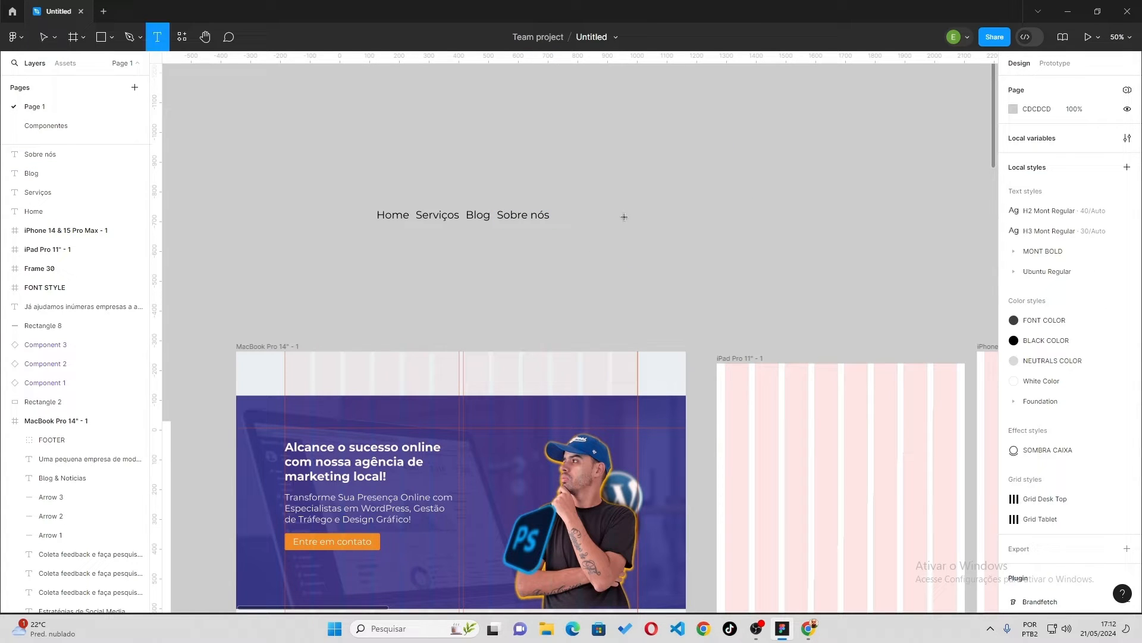
left_click(623, 214)
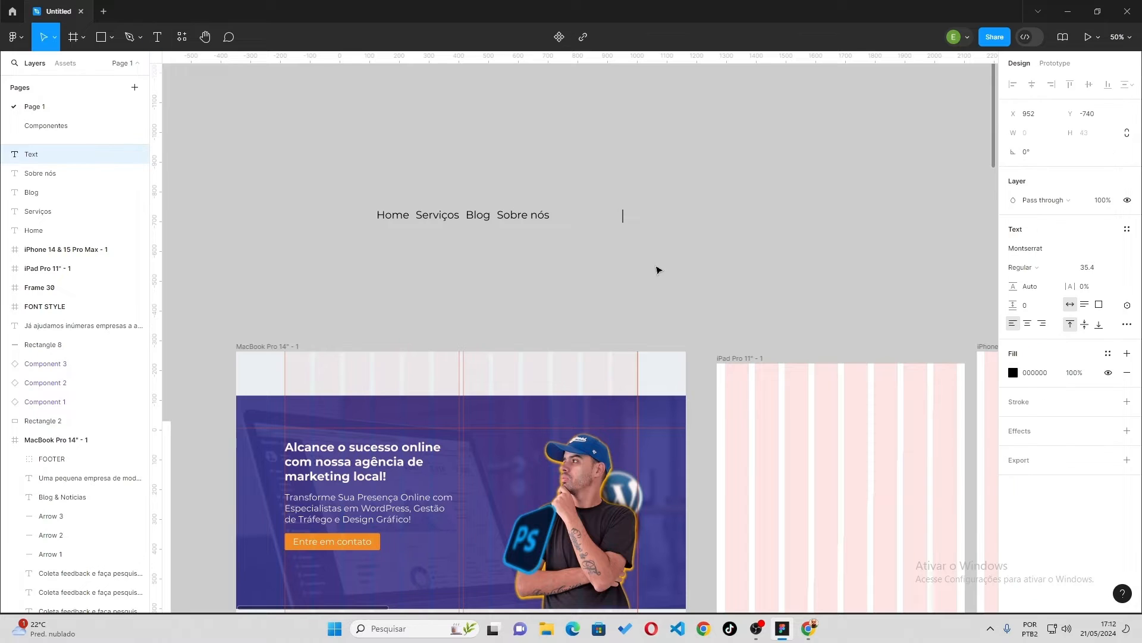
type("Faça LOGIN")
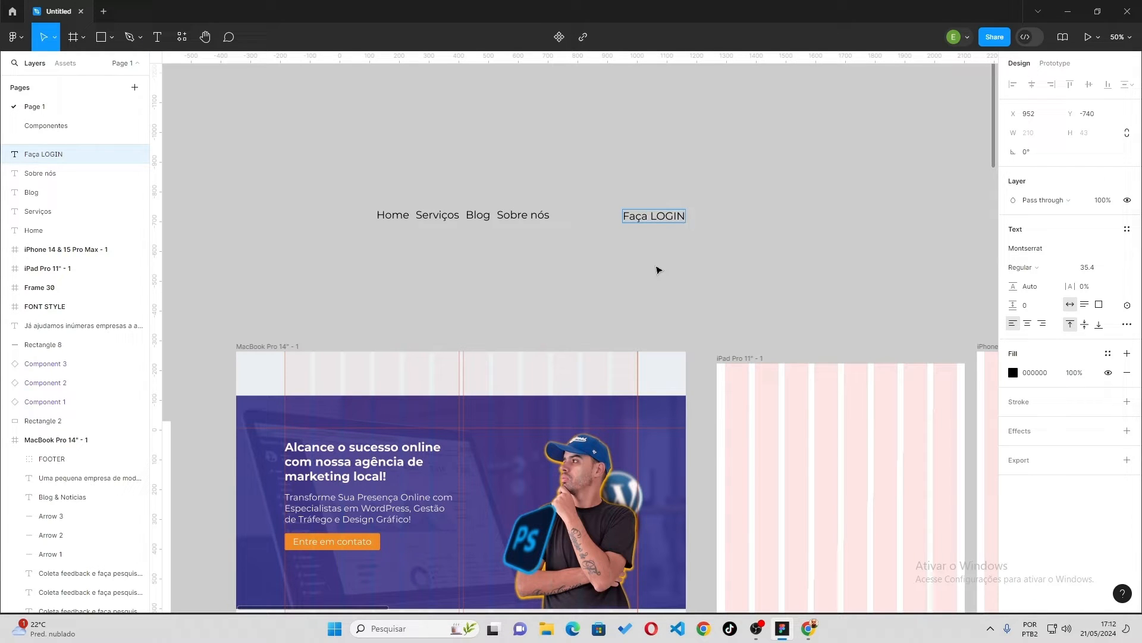
type(" ou CADASTR")
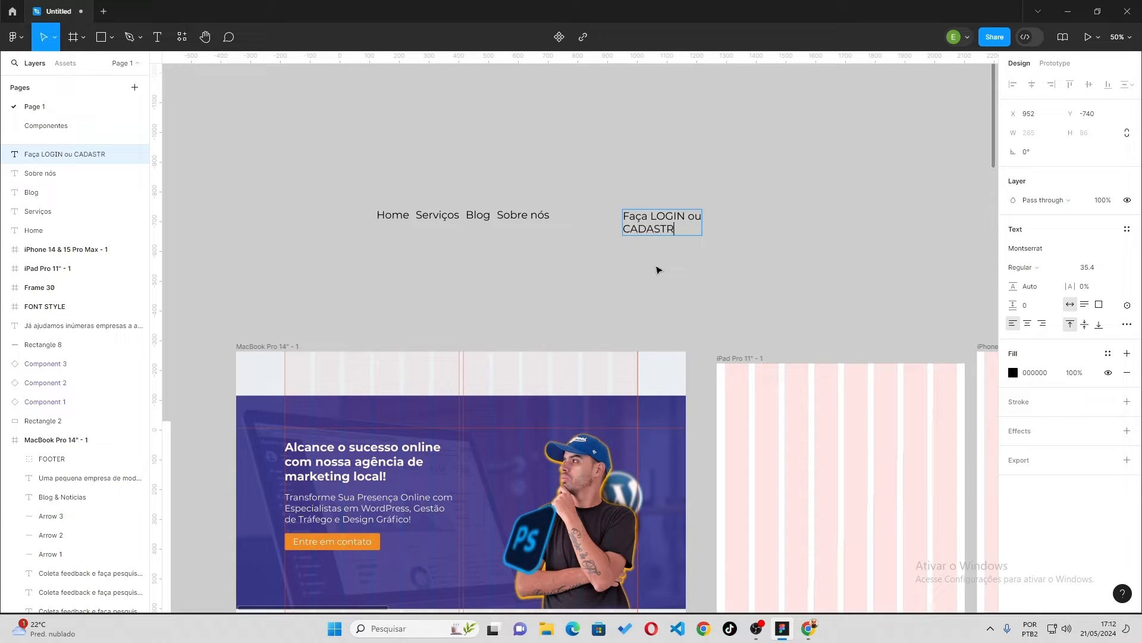
type("E-SE")
key("Escape")
left_click_drag(673, 222, 660, 210)
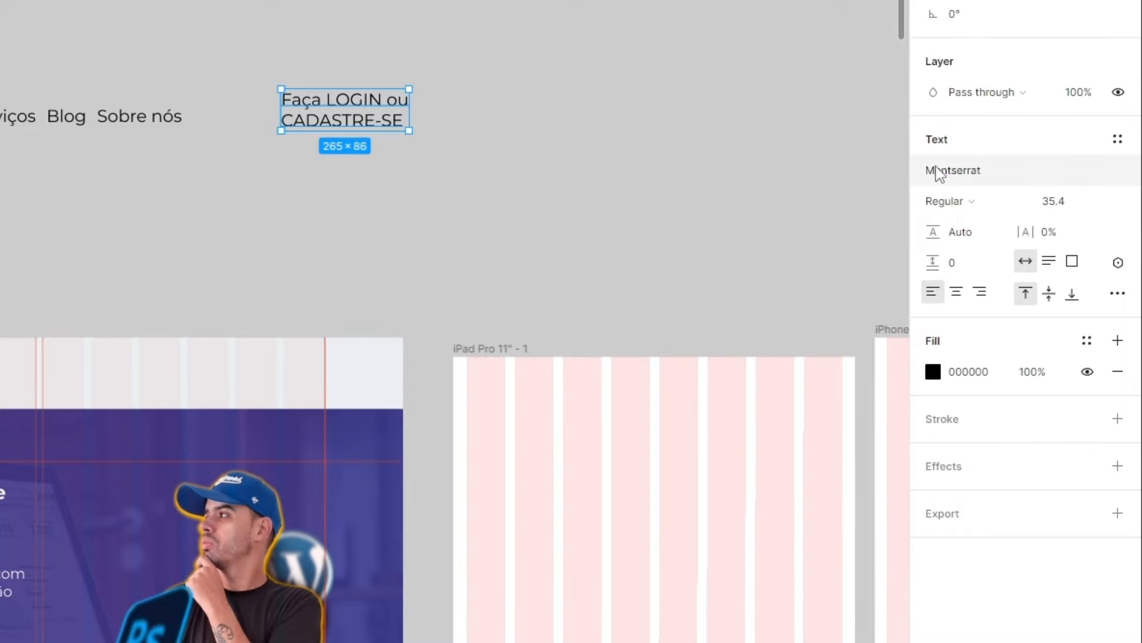
left_click(937, 175)
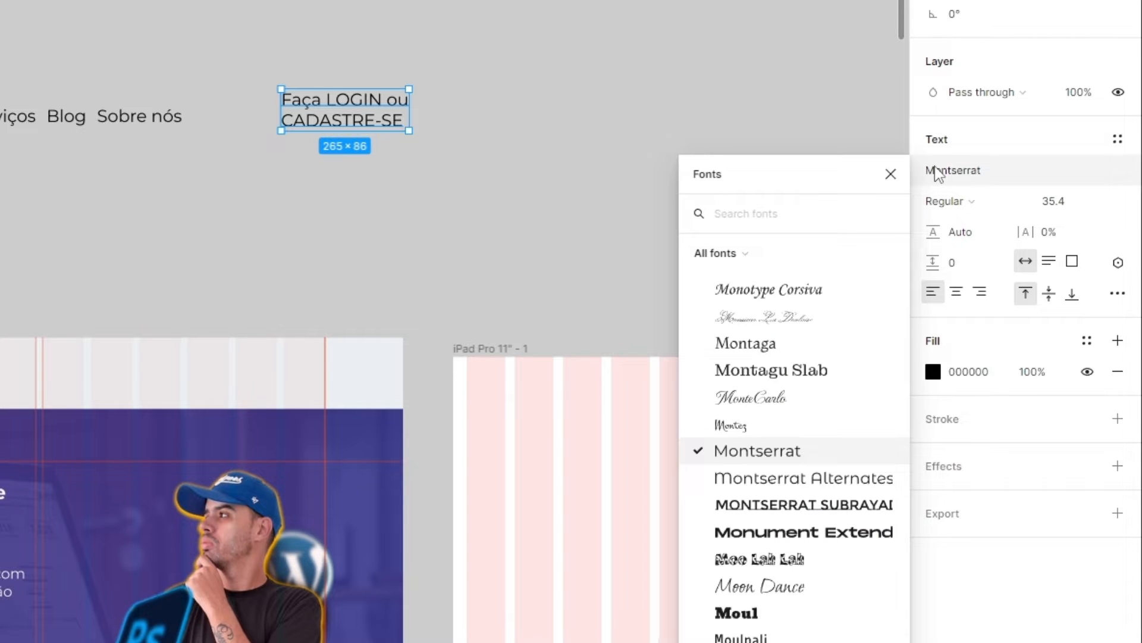
left_click(935, 173)
left_click(976, 177)
left_click(976, 177)
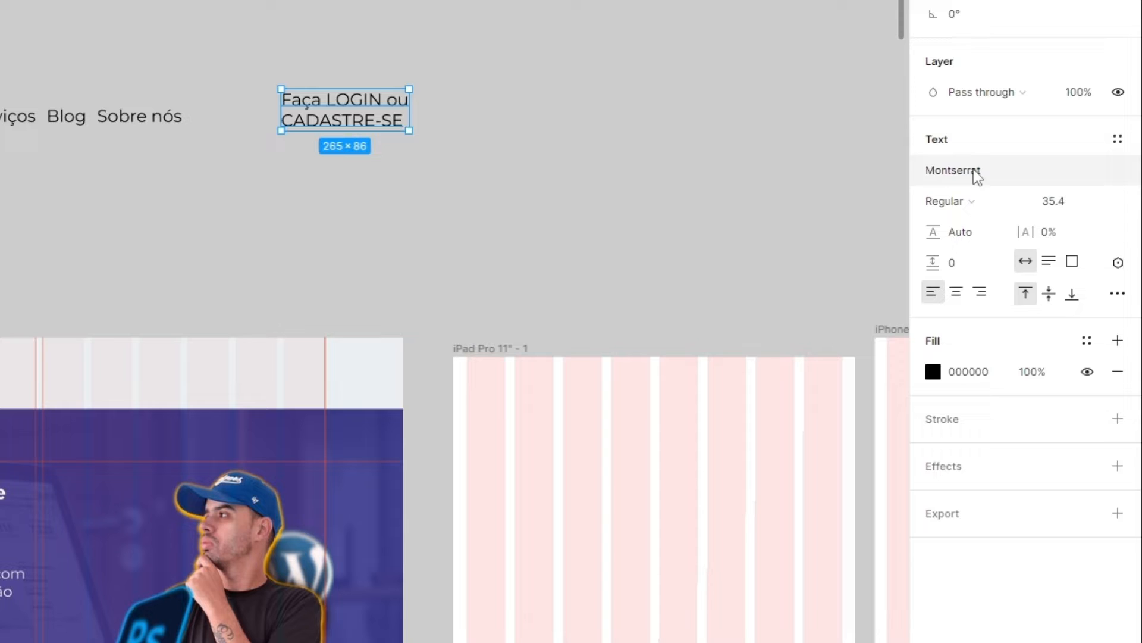
left_click(948, 200)
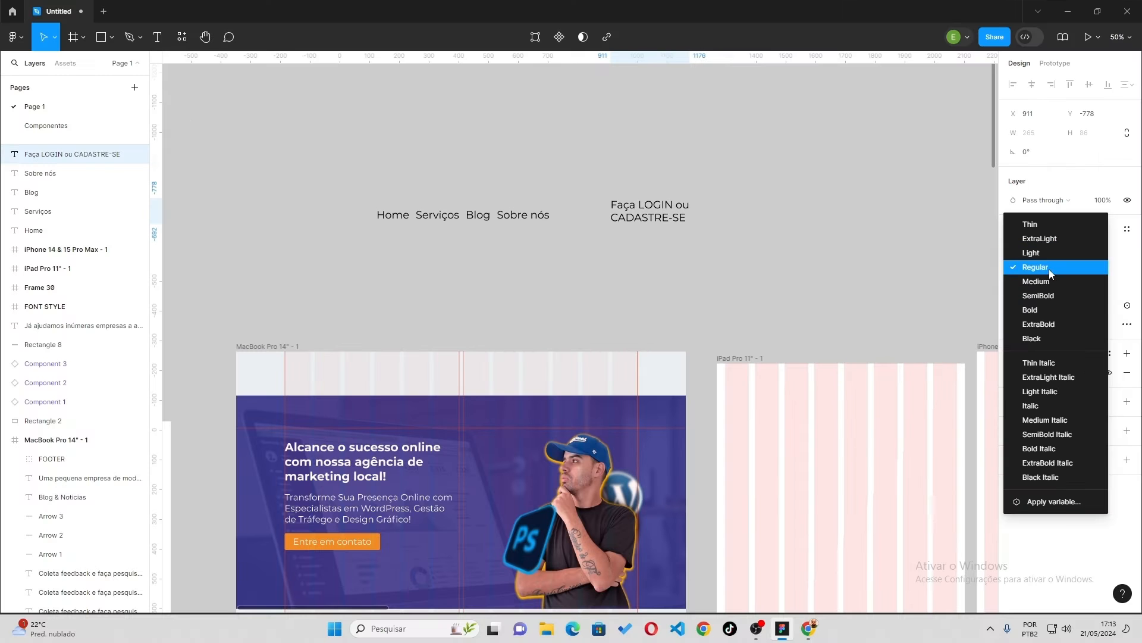
left_click(982, 200)
Set the font size of the "Faça LOGIN ou CADASTRE-SE" text to 35.
left_click(1053, 208)
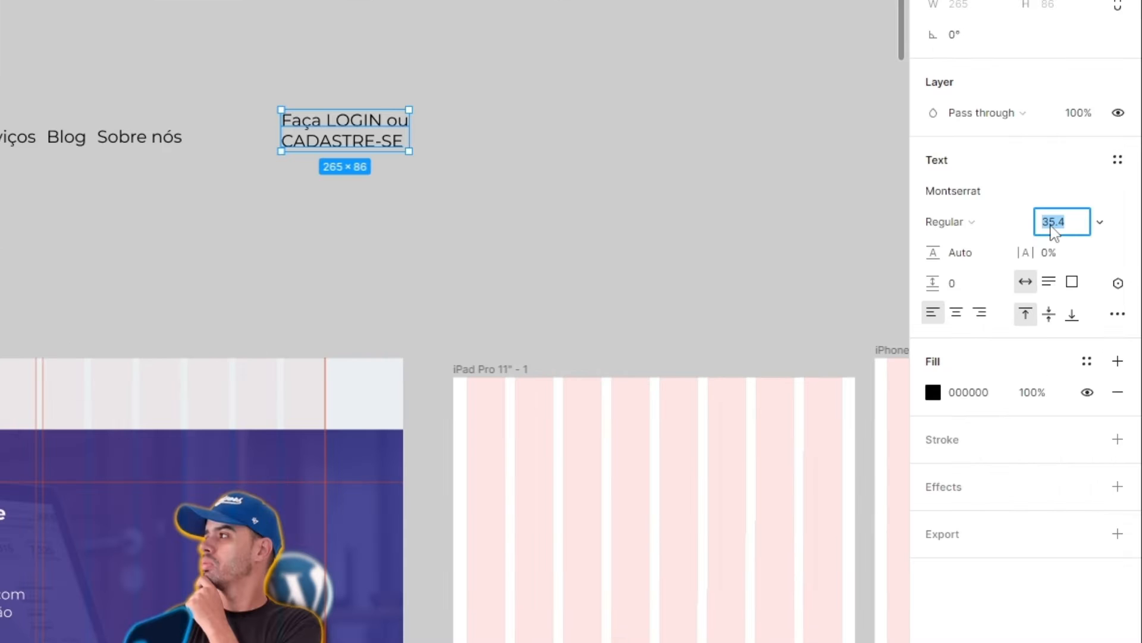
left_click(1101, 225)
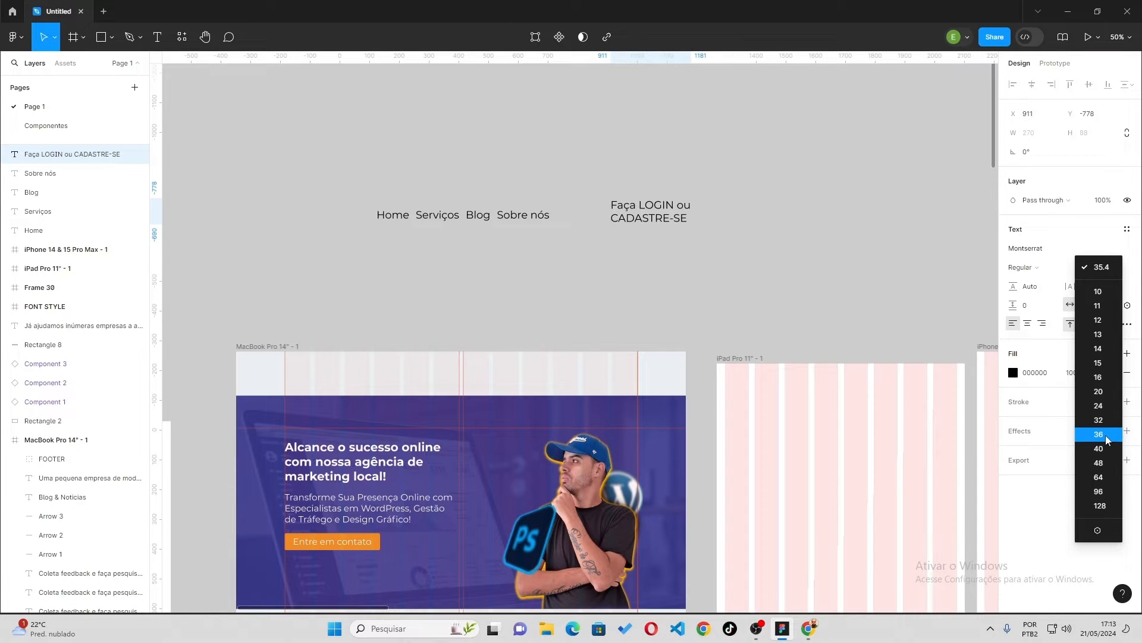
left_click(1108, 432)
left_click(1088, 268)
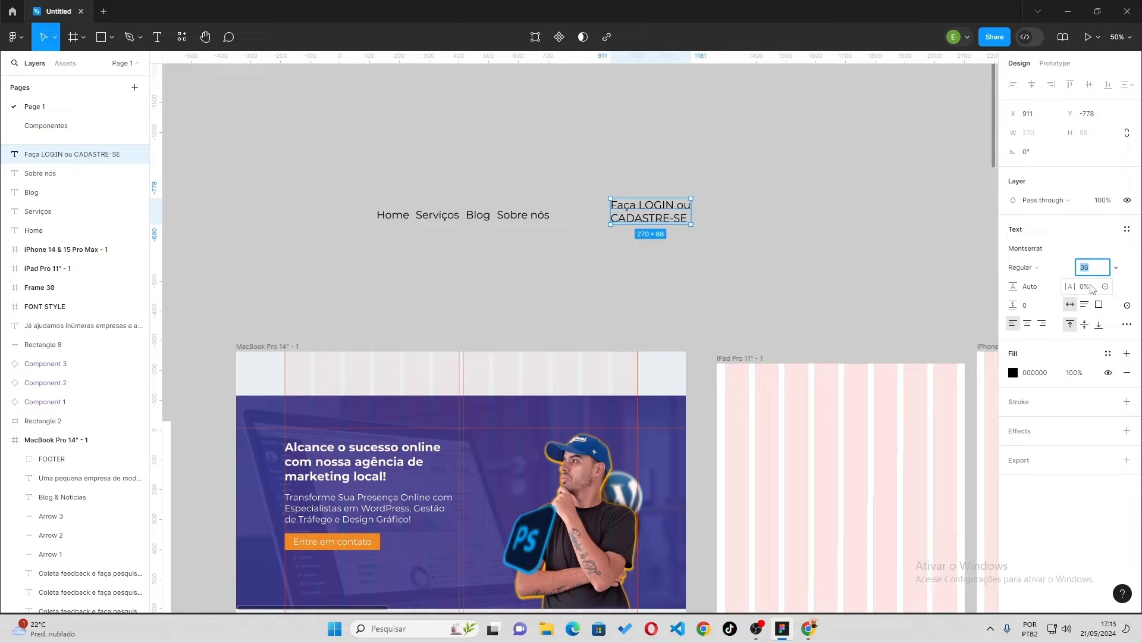
type("35")
key("Return")
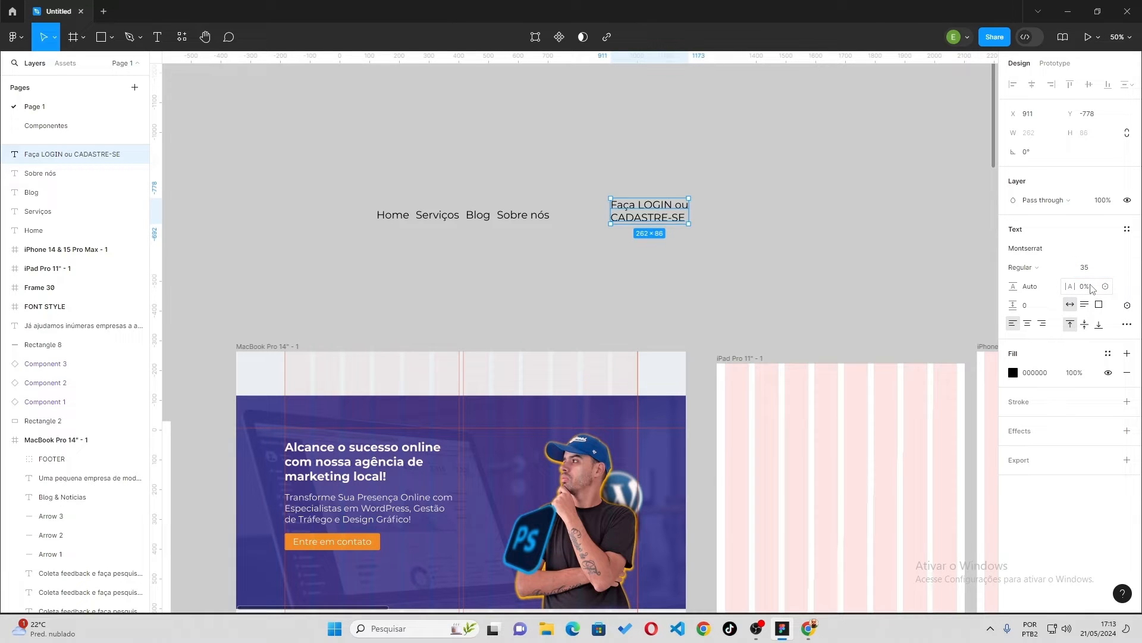
Try the horizontal alignments on the "Faça LOGIN ou CADASTRE-SE" text and leave it centred.
left_click(1027, 327)
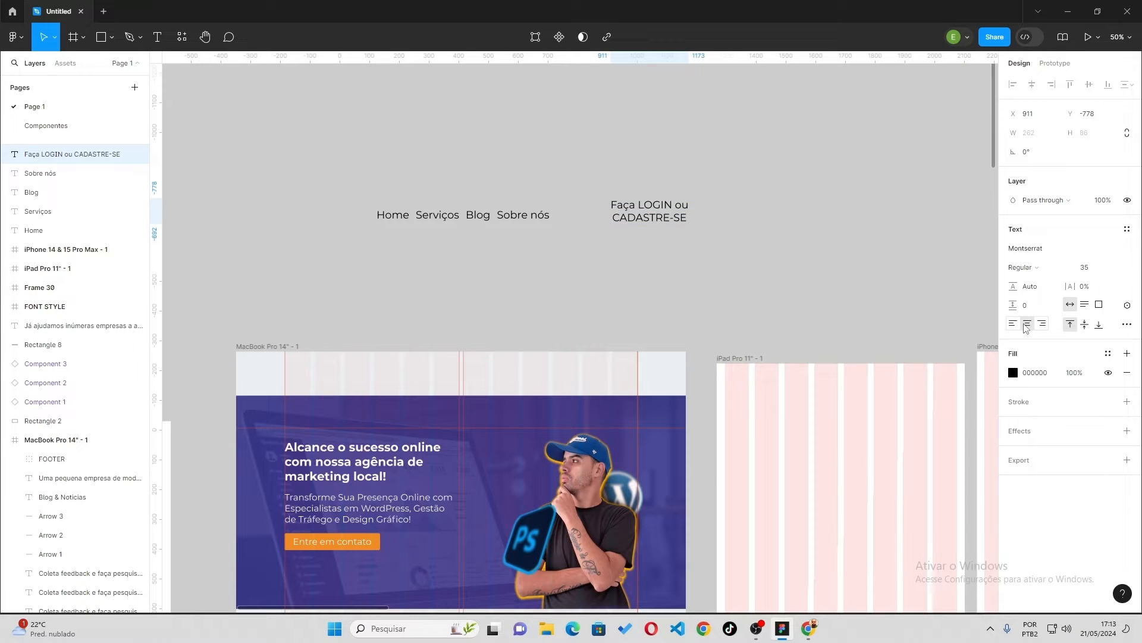
left_click(1015, 324)
left_click(1026, 323)
left_click(1042, 324)
left_click(1028, 325)
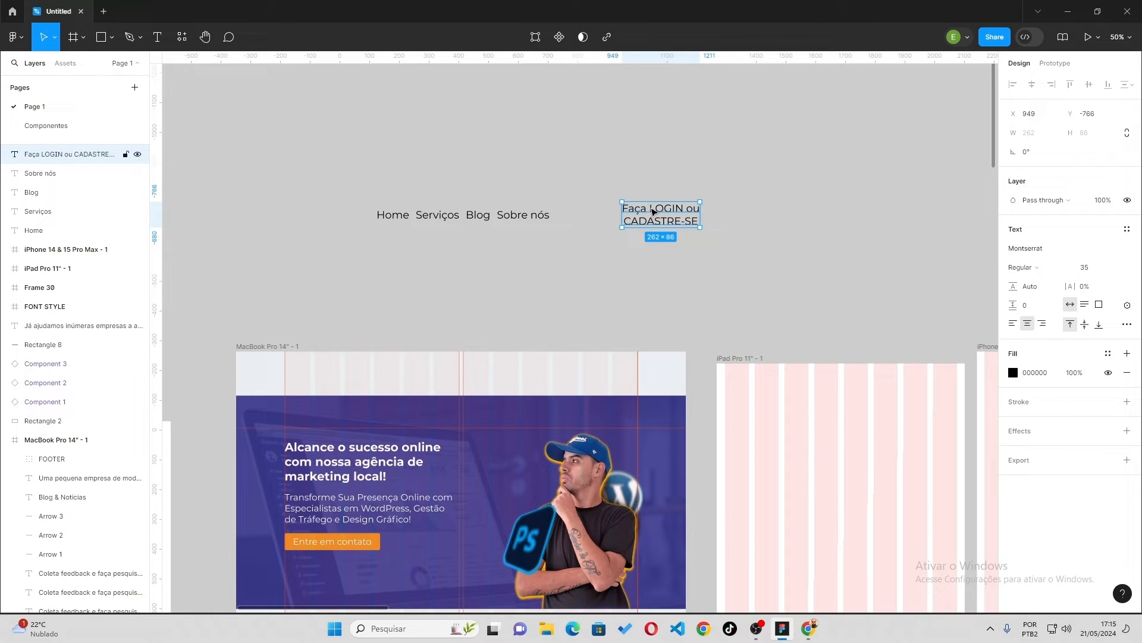
Set only the word "LOGIN" in the "Faça LOGIN ou CADASTRE-SE" text to the Bold weight.
double_click(652, 208)
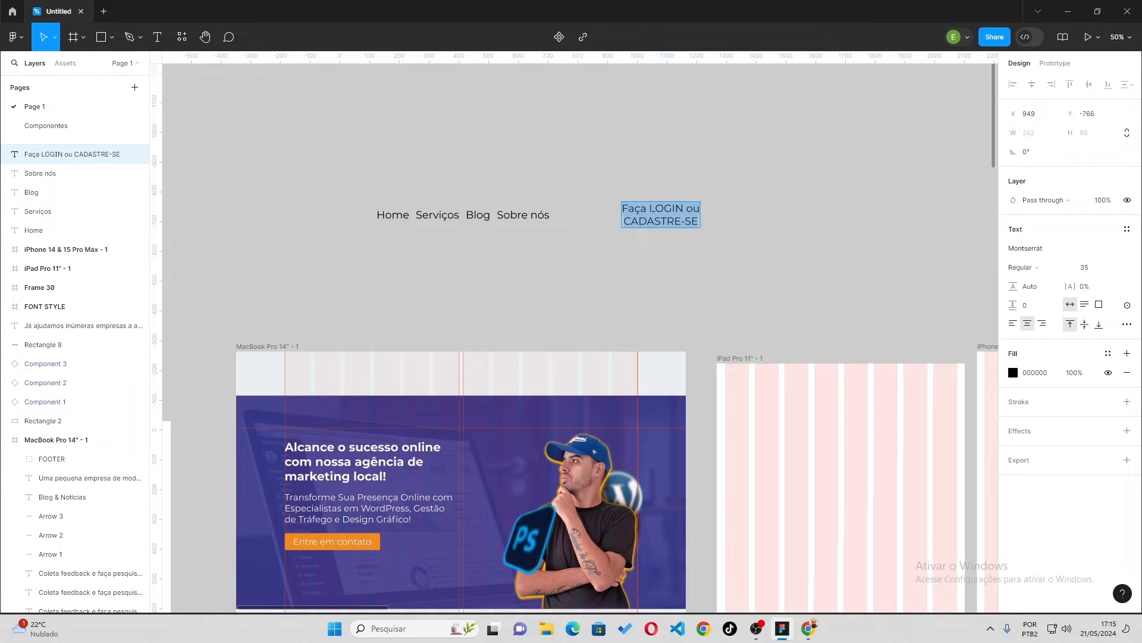
left_click(650, 209)
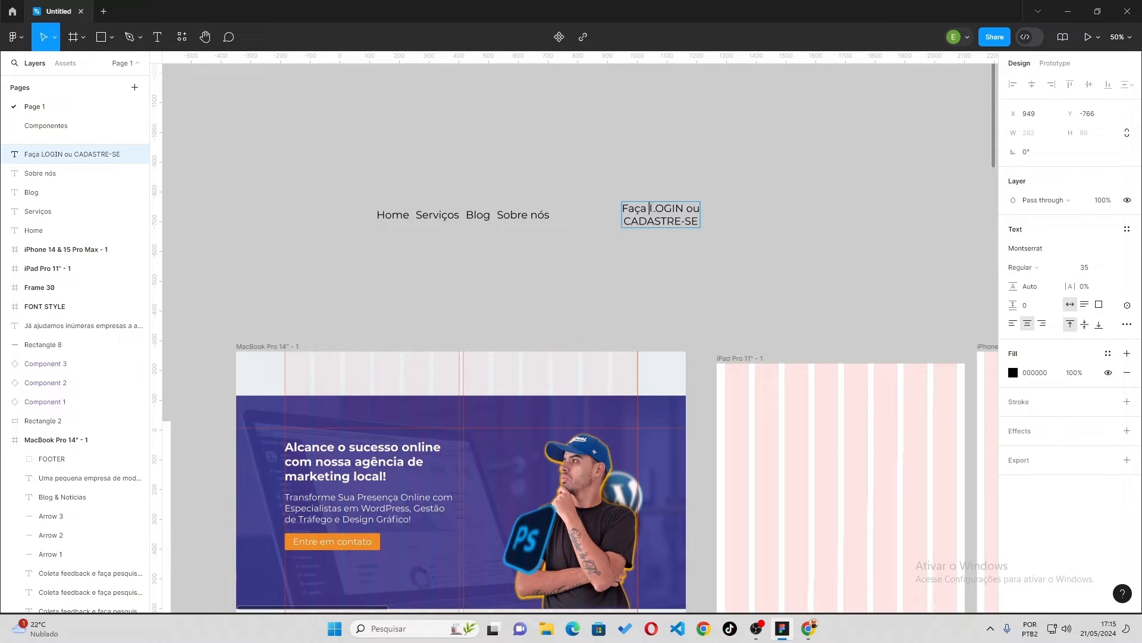
double_click(650, 209)
left_click(1045, 268)
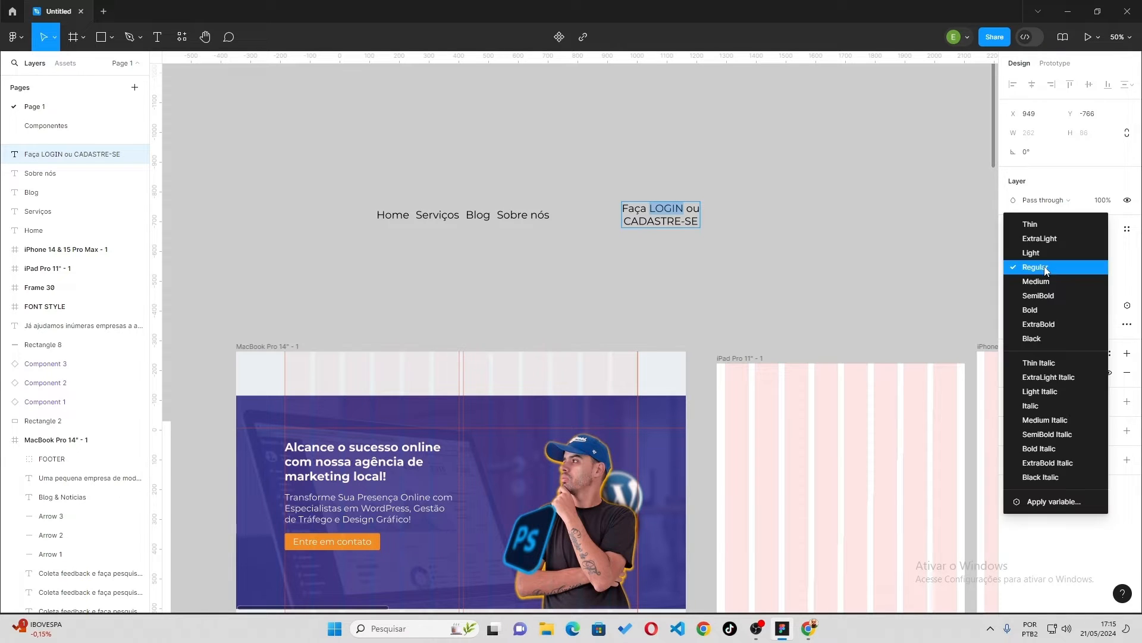
left_click(1045, 310)
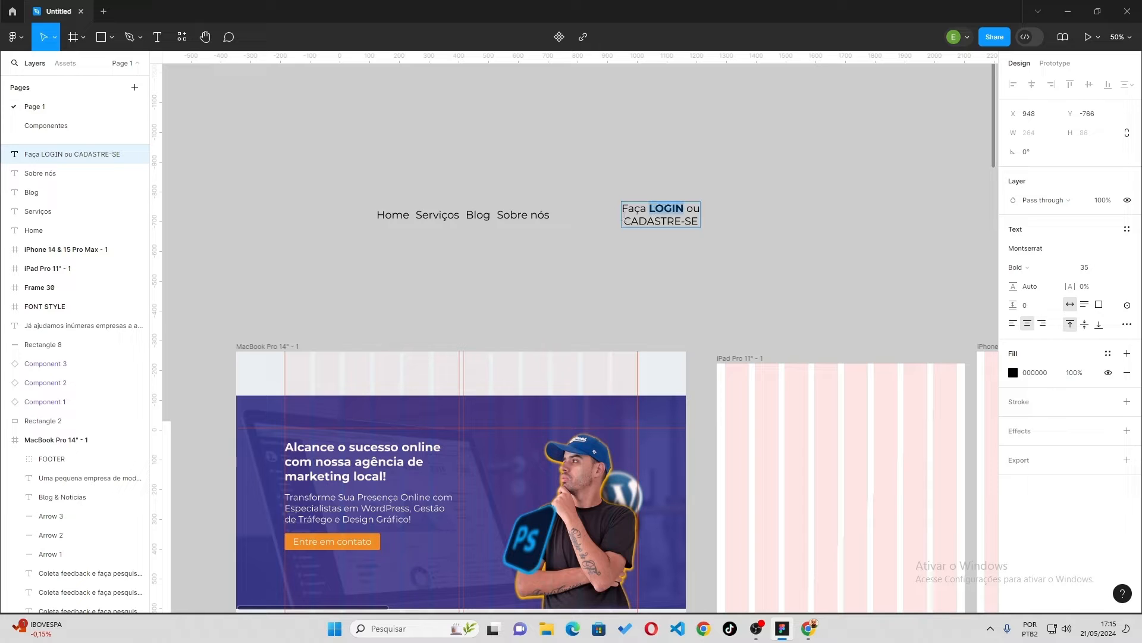
Set the word "CADASTRE-SE" in the login text to the Bold weight and underline it.
left_click_drag(625, 220, 700, 221)
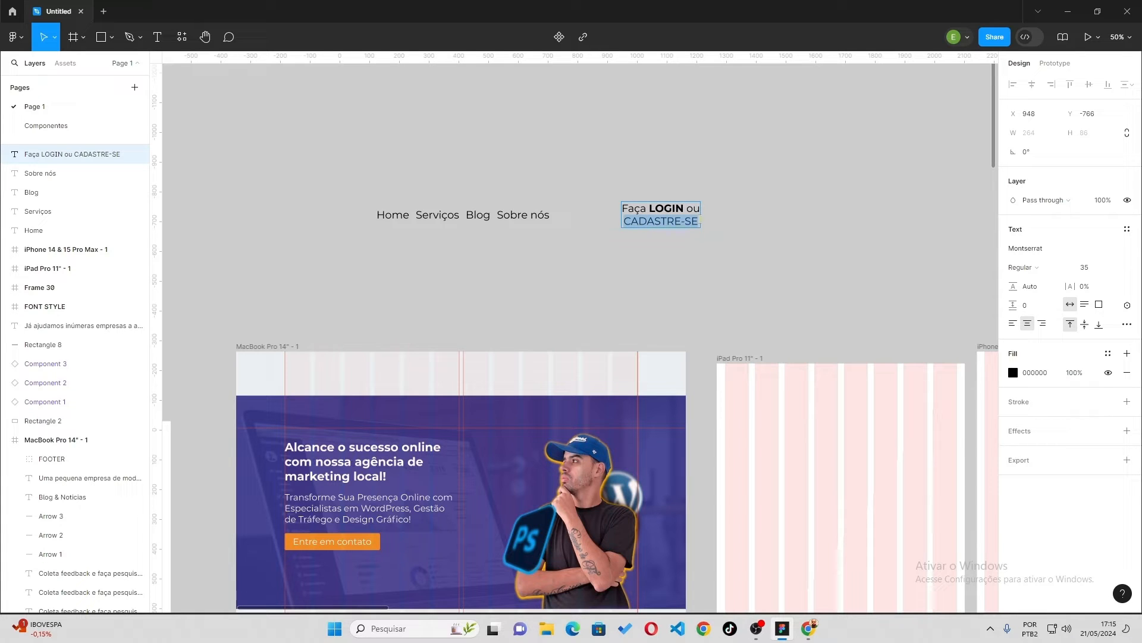
left_click(1019, 267)
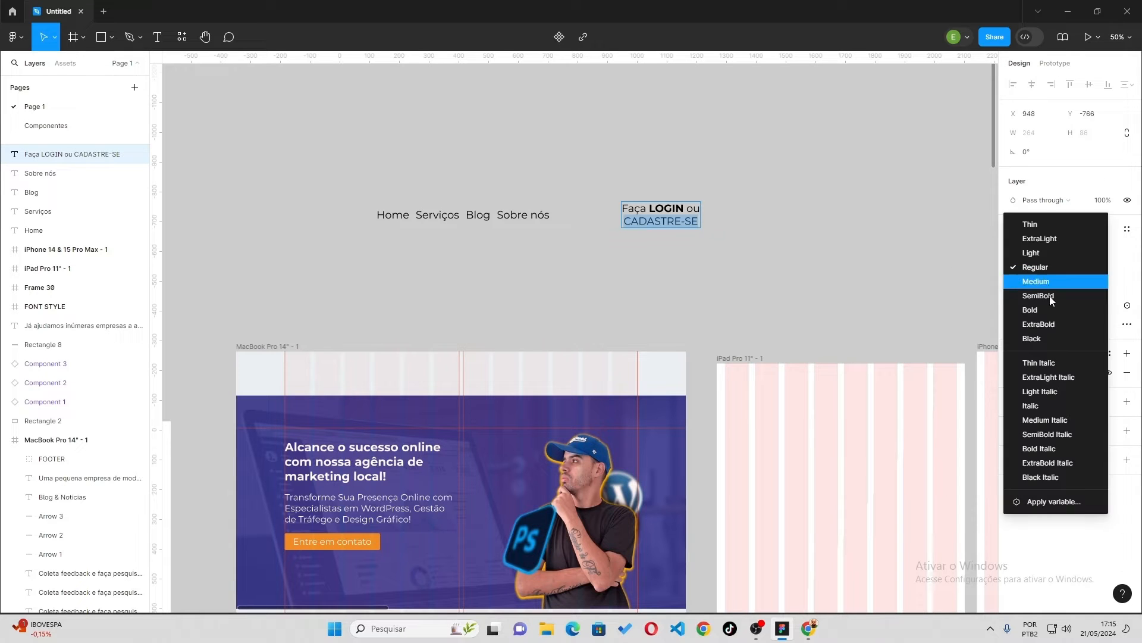
left_click(1059, 309)
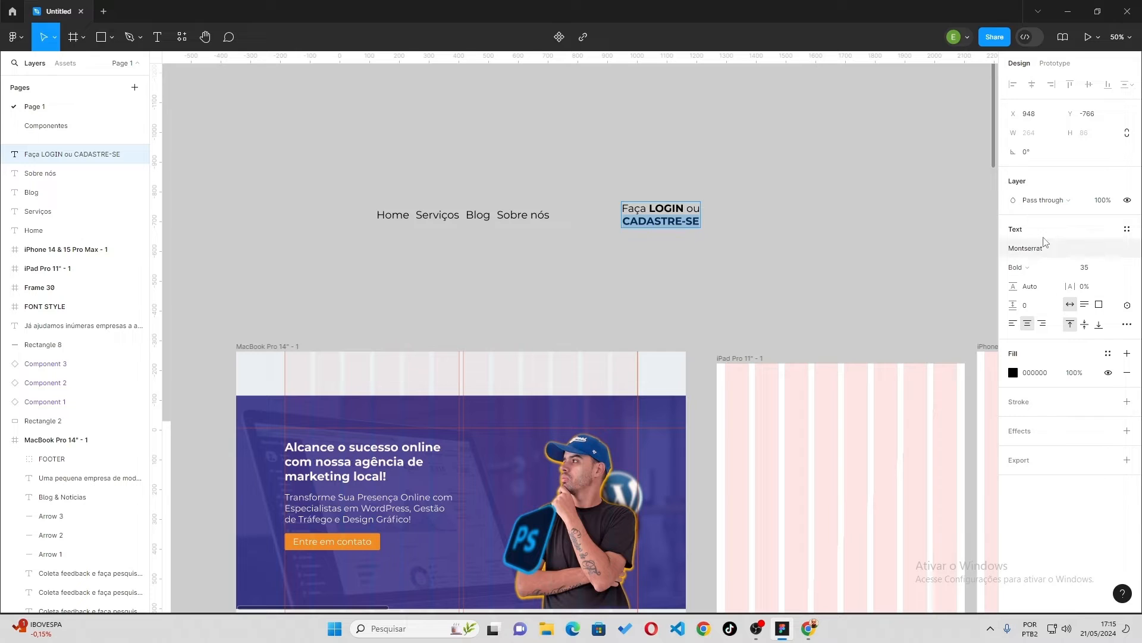
left_click(1126, 325)
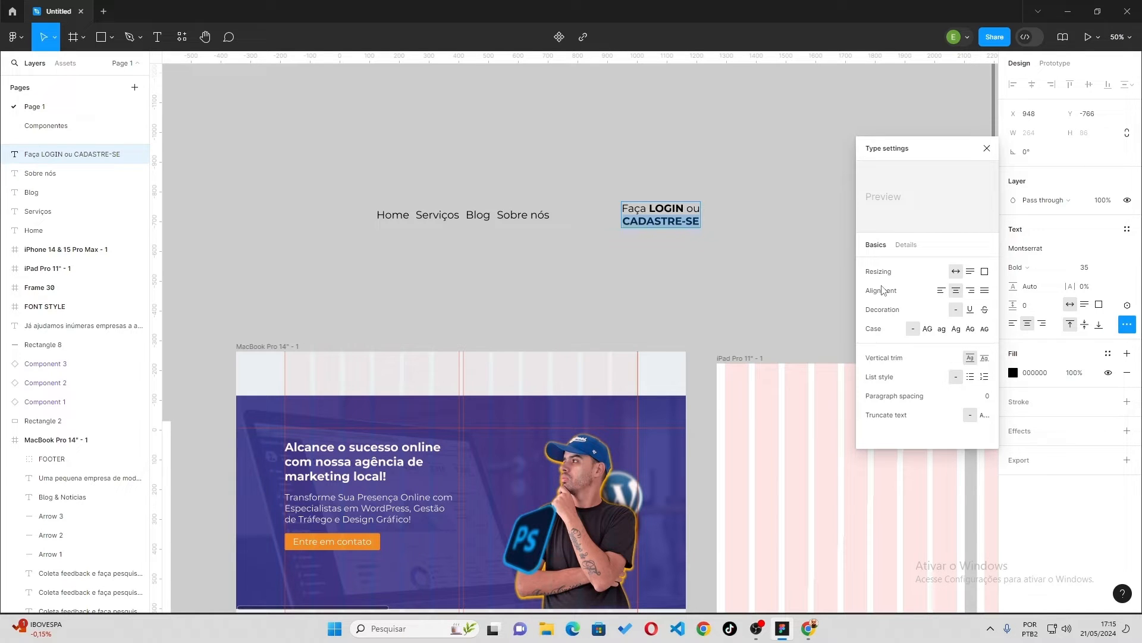
left_click(971, 310)
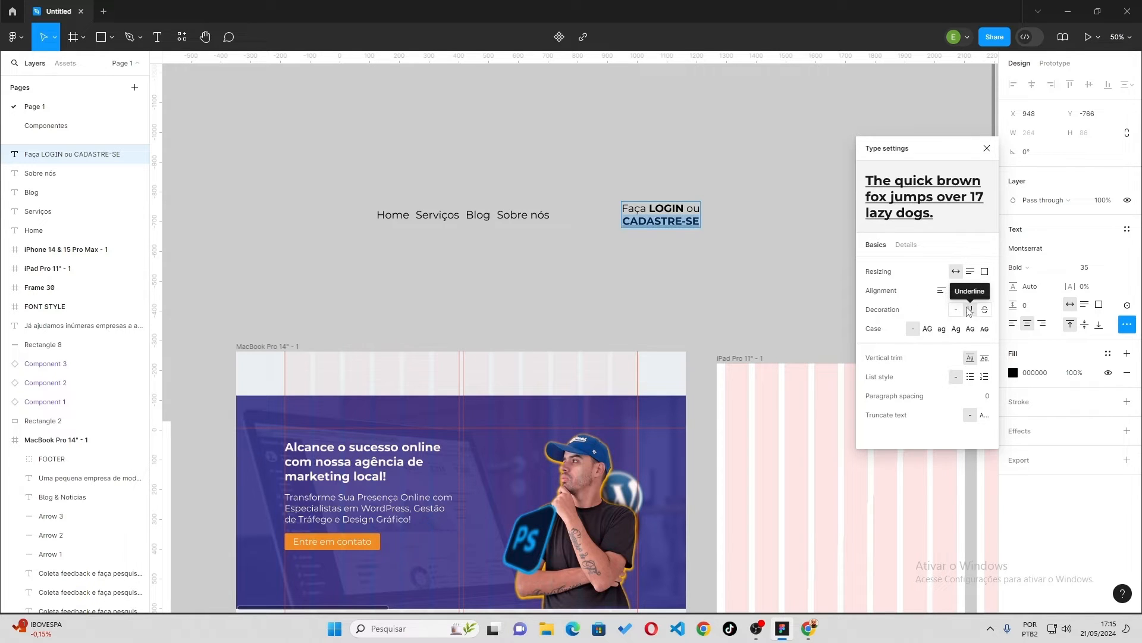
left_click(987, 149)
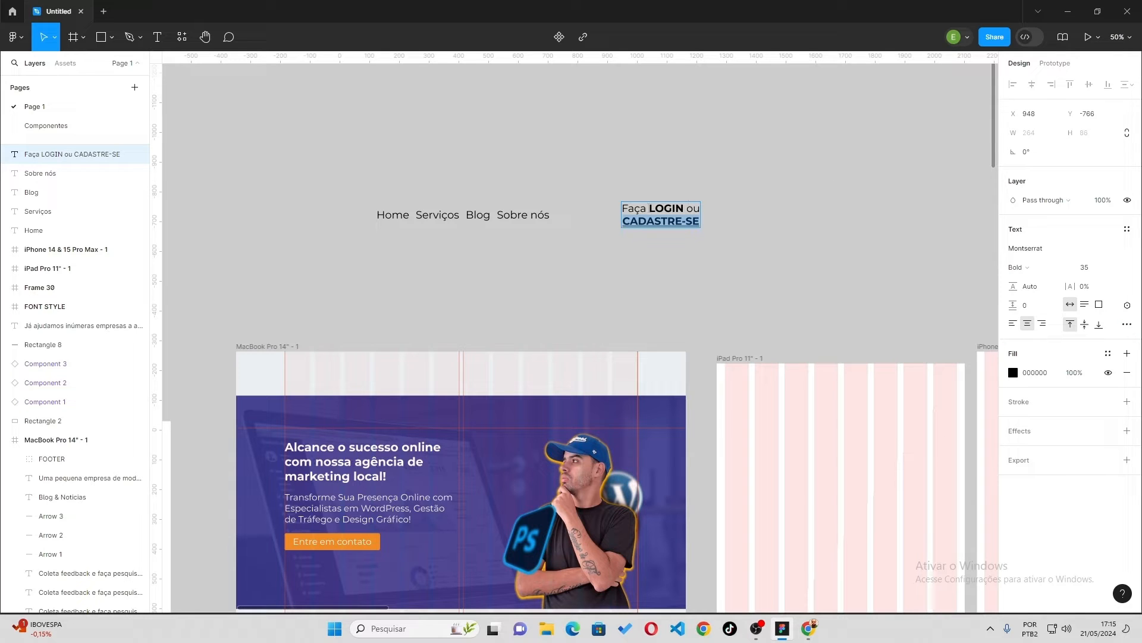
Underline the word "LOGIN" in the "Faça LOGIN ou CADASTRE-SE" text.
left_click_drag(648, 207, 684, 208)
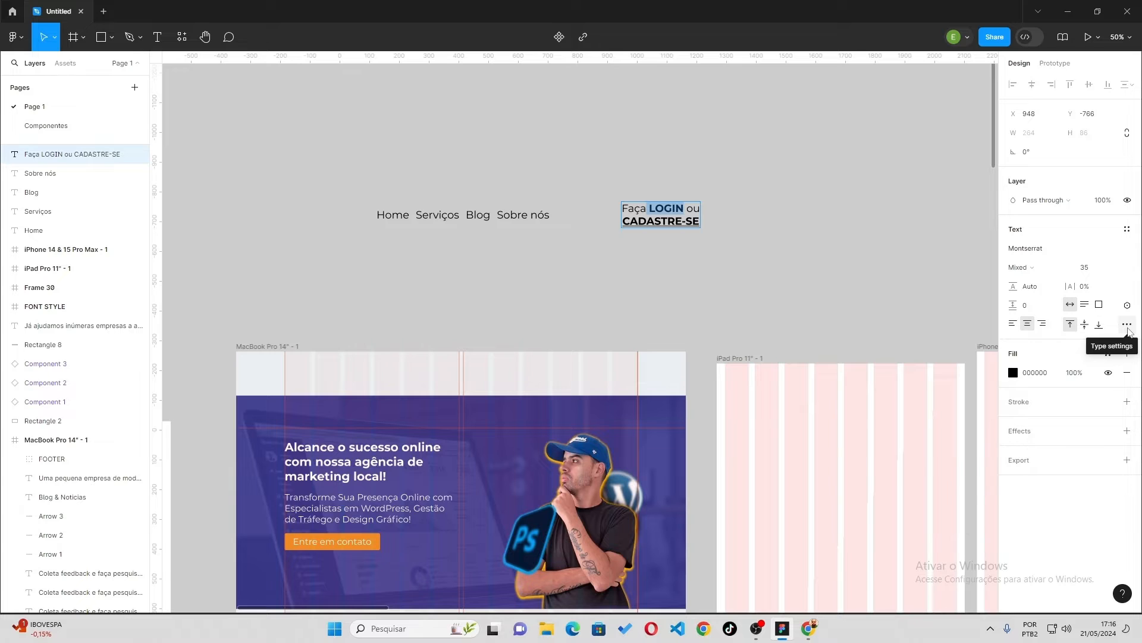
left_click(1127, 324)
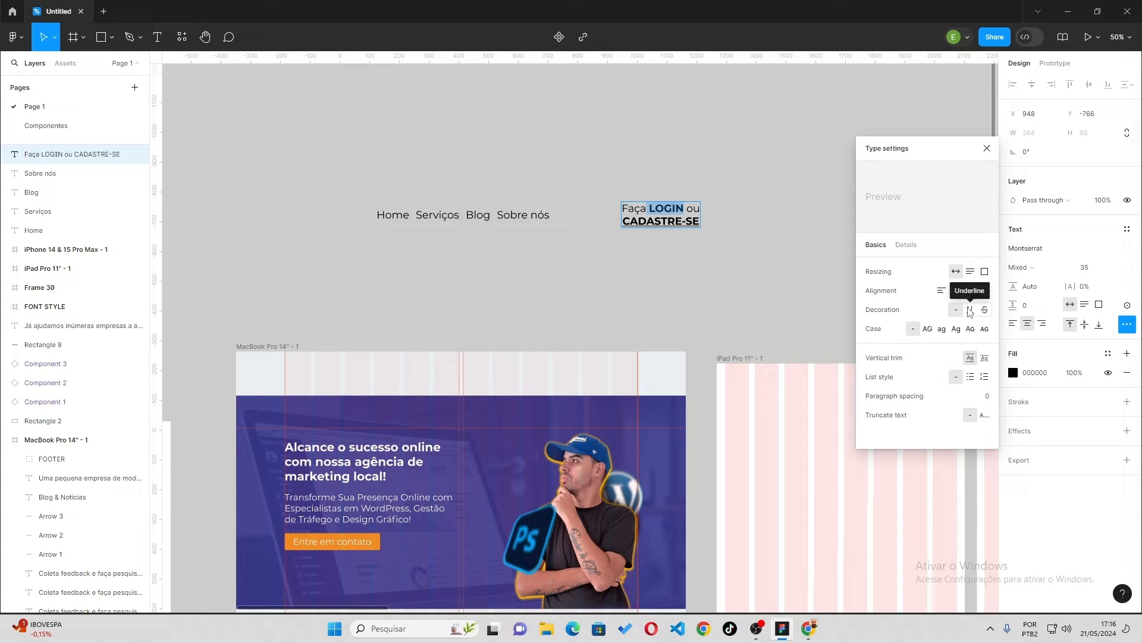
left_click(970, 310)
key("Escape")
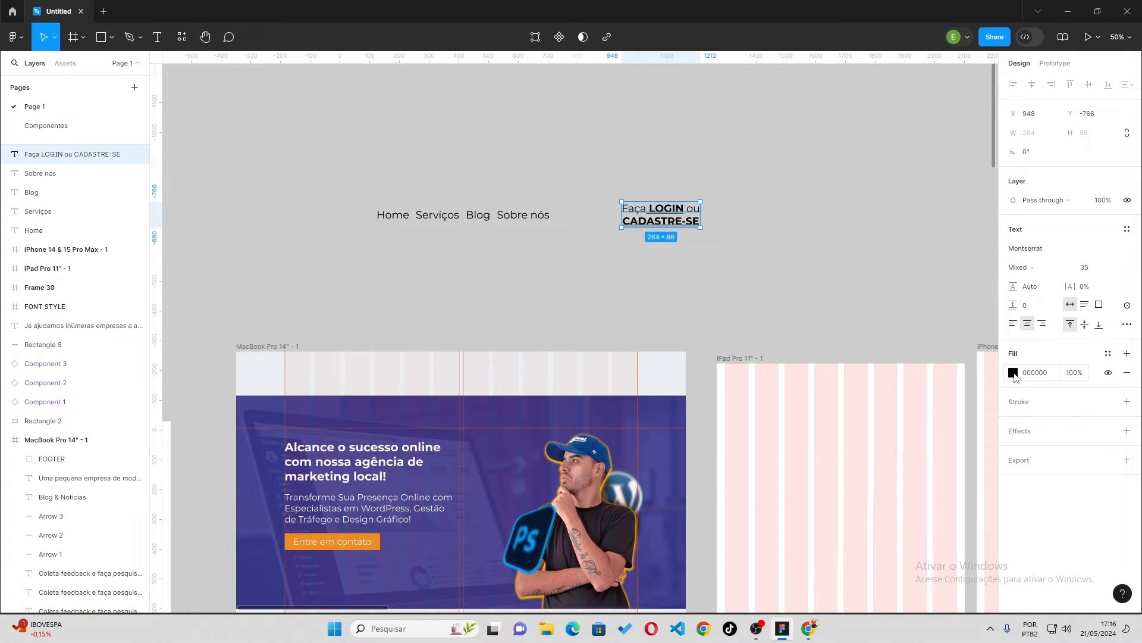
Try a muted red fill, 9F4D4D, on the whole "Faça LOGIN ou CADASTRE-SE" text and undo it.
left_click(1013, 373)
left_click_drag(959, 358, 929, 362)
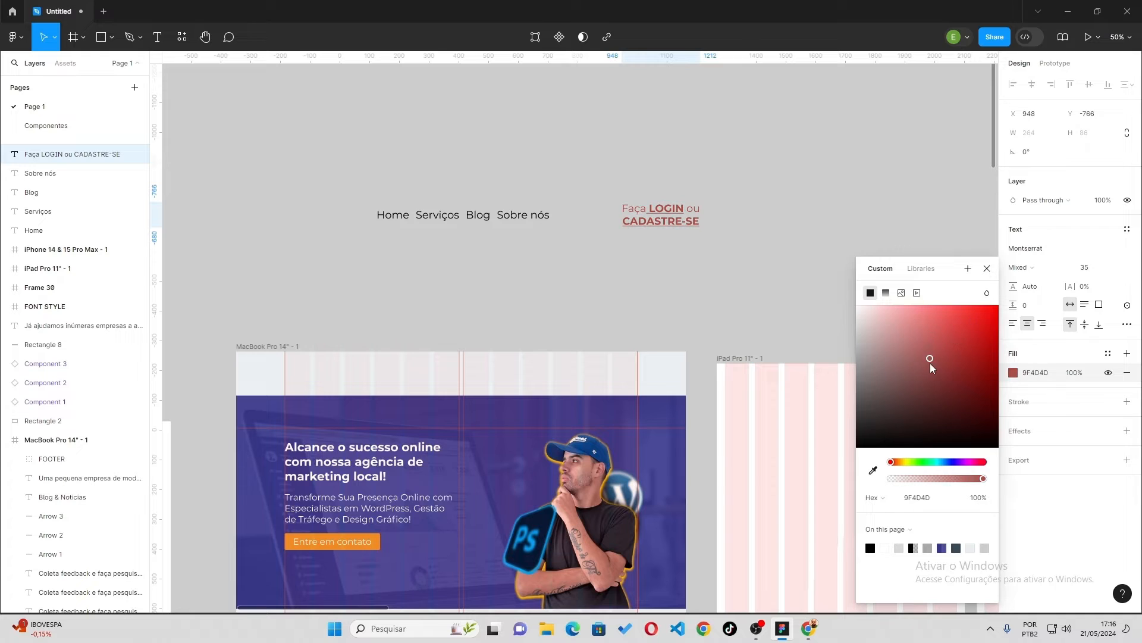
left_click(1007, 366)
key("ctrl+z")
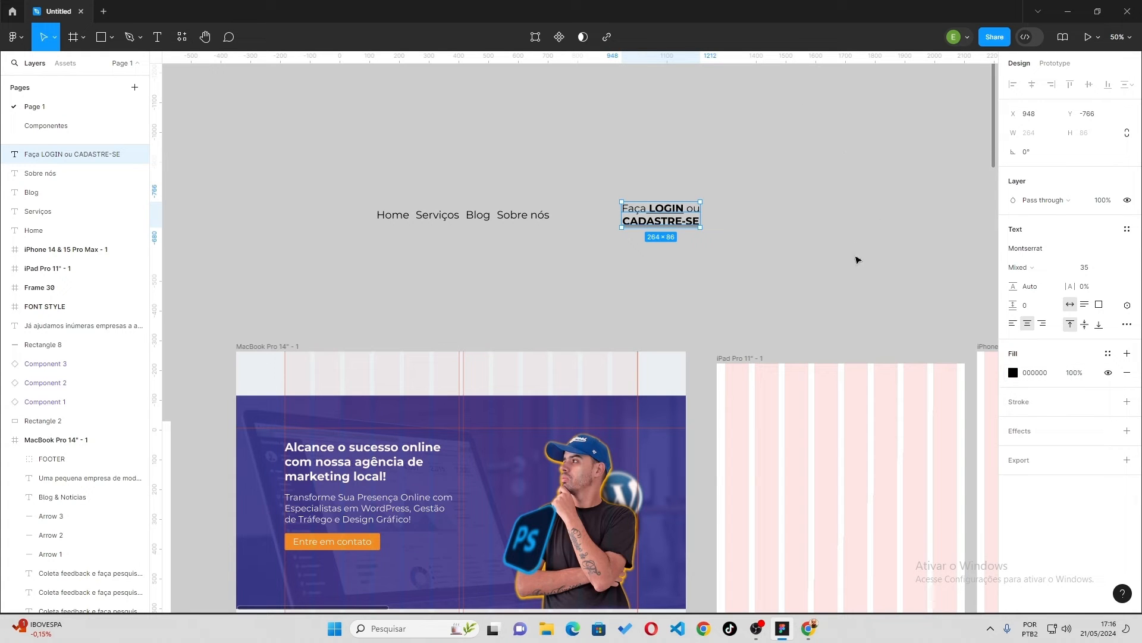
Try a black outside stroke with thickness 4 on the login text and remove it.
left_click(1127, 402)
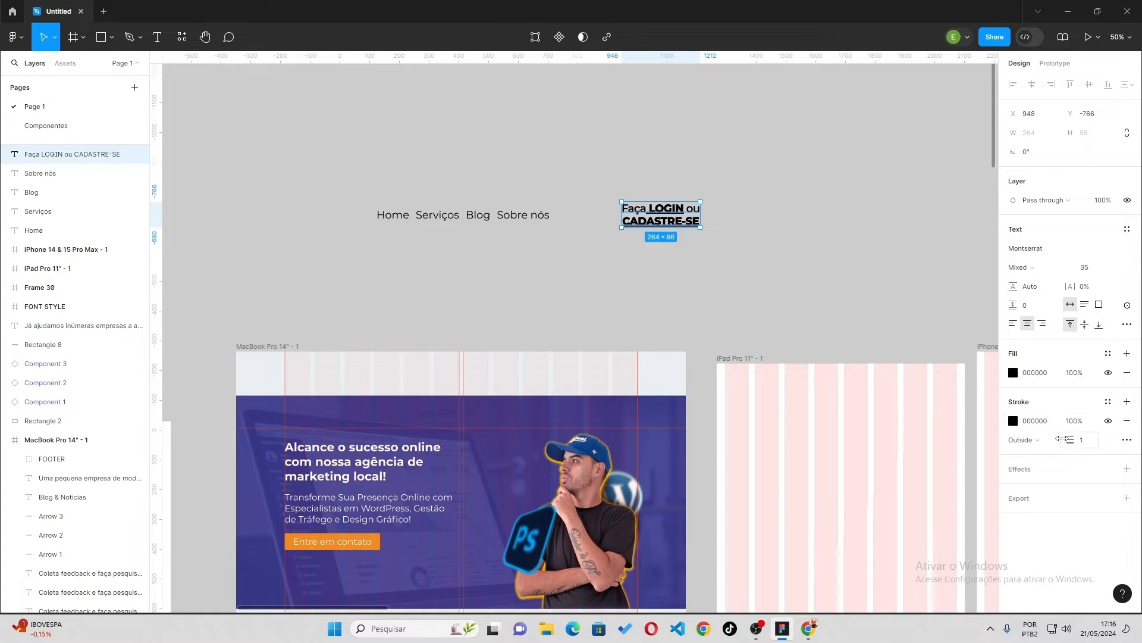
mouse_move(1061, 439)
left_mouse_down()
mouse_move(1084, 441)
mouse_move(1068, 443)
left_mouse_up()
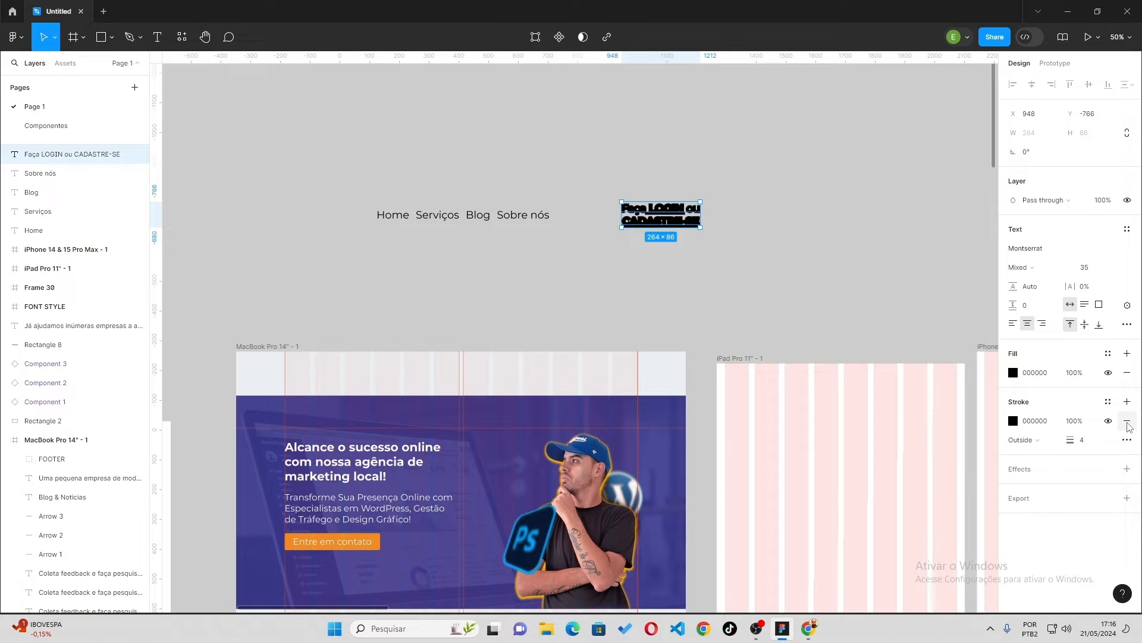
left_click(1127, 422)
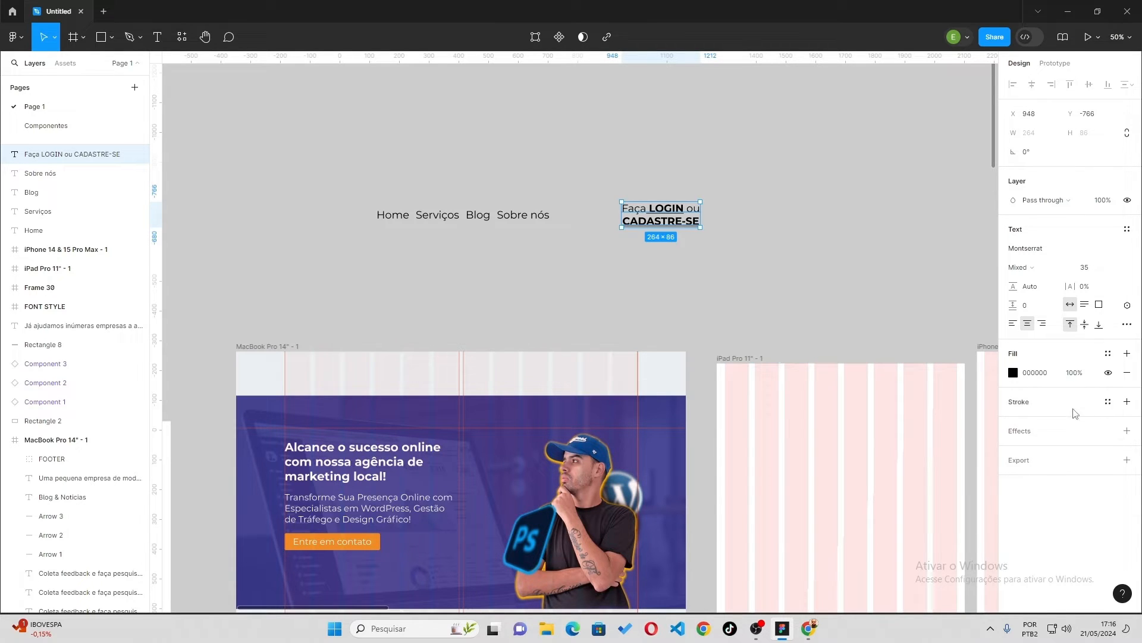
Try the drop shadow, layer blur, background blur and inner shadow effects and a 1x PNG export setting on the login text, removing them all.
left_click(1019, 431)
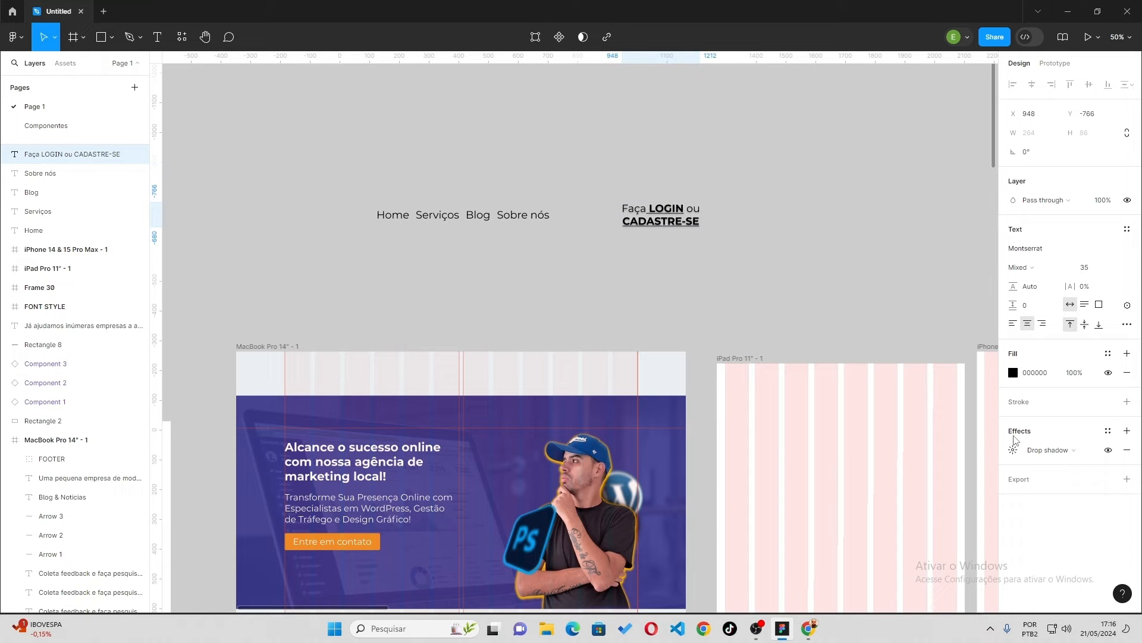
left_click(1078, 454)
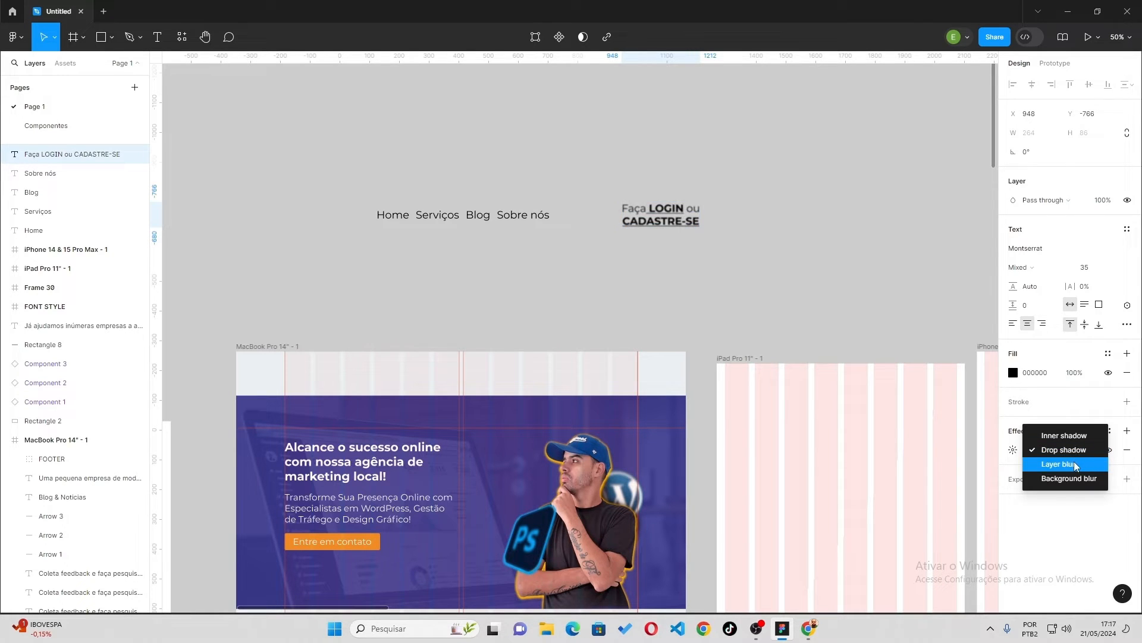
left_click(1077, 464)
left_click(1070, 453)
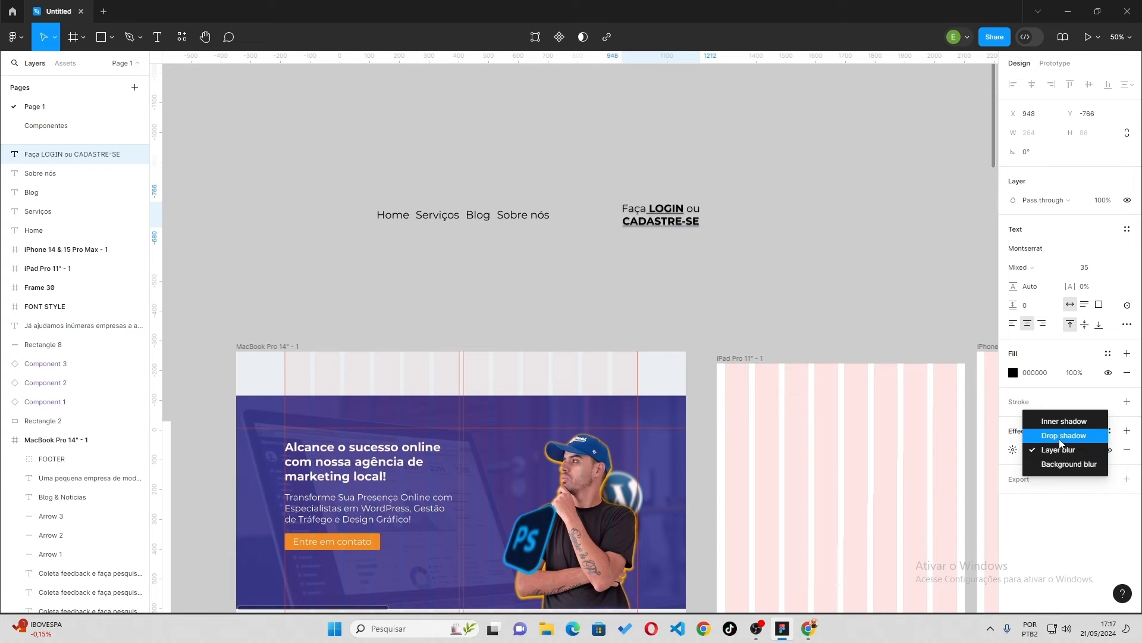
left_click(1060, 441)
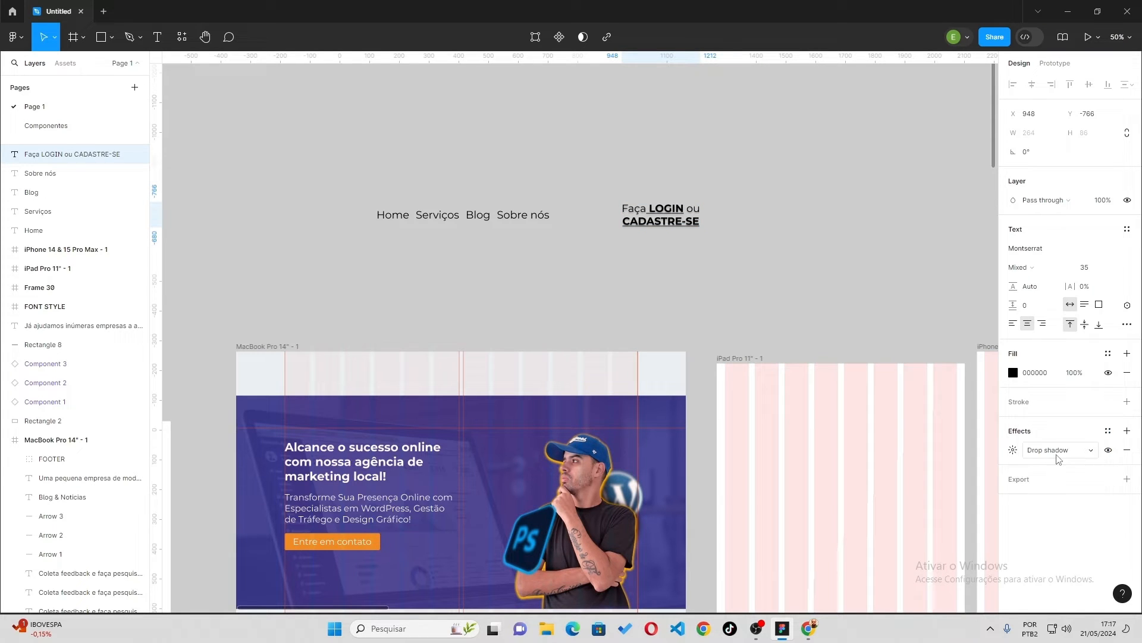
left_click(1056, 452)
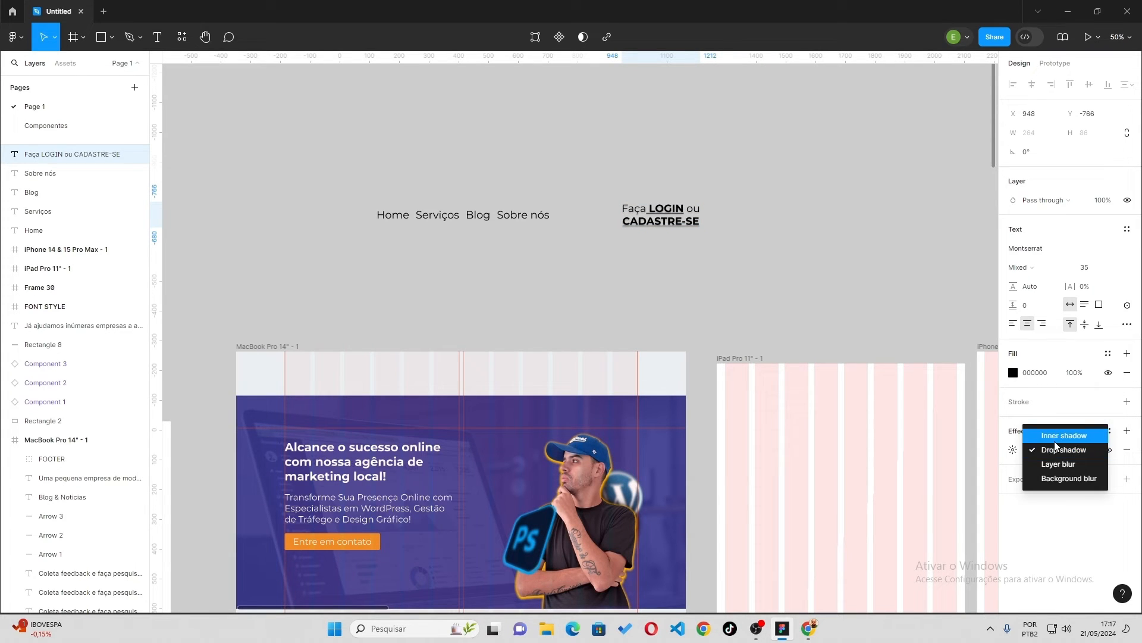
left_click(1067, 480)
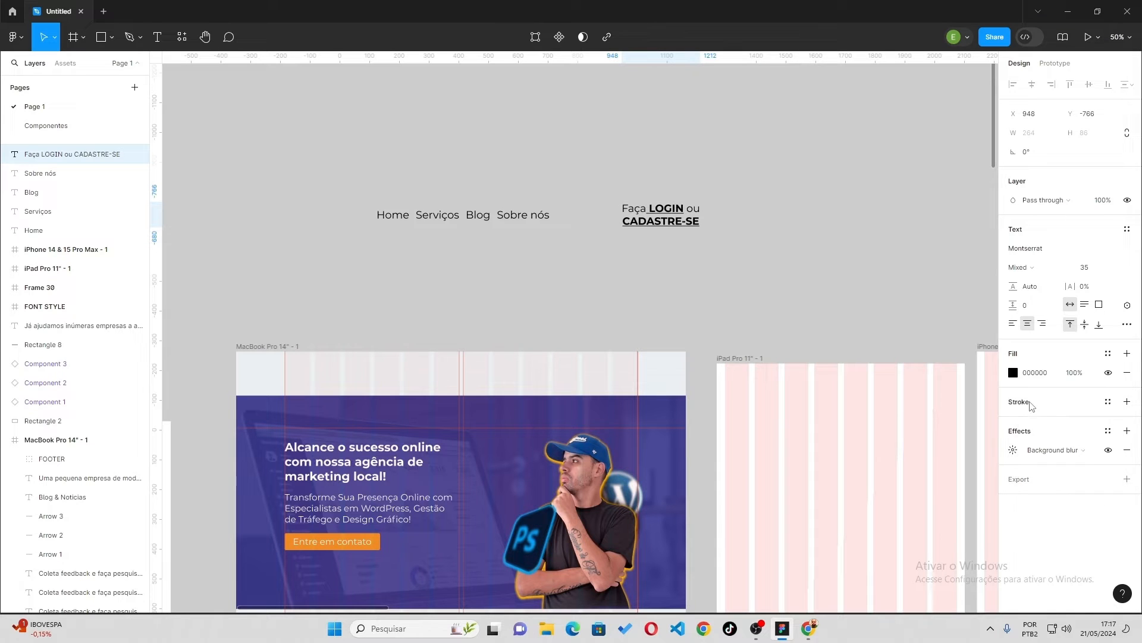
left_click(1055, 451)
left_click(1057, 410)
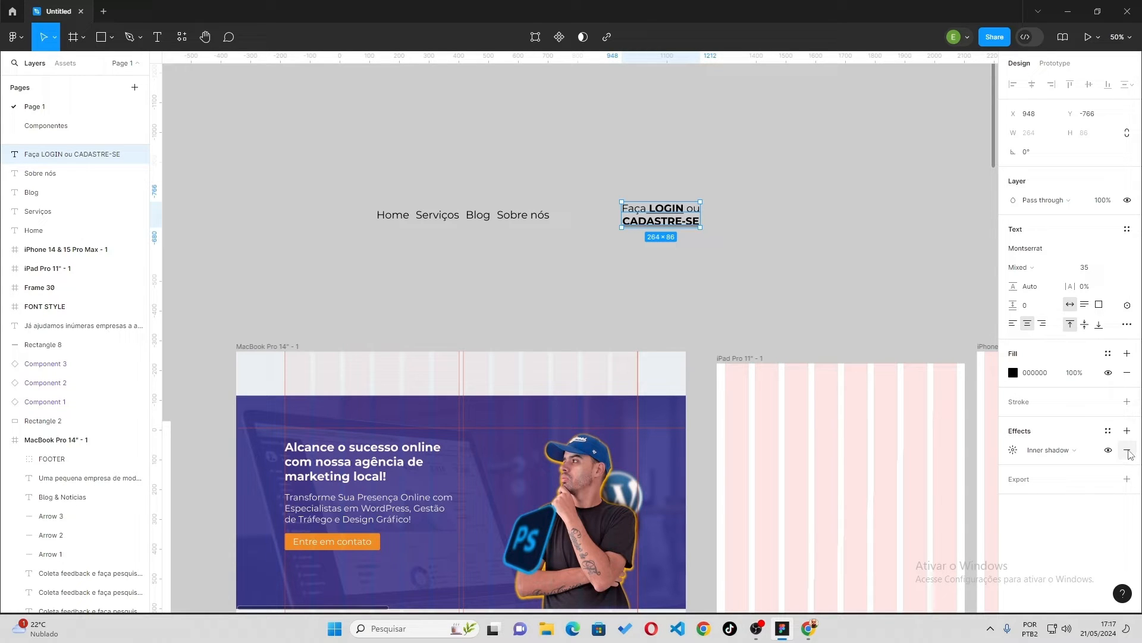
left_click(1127, 451)
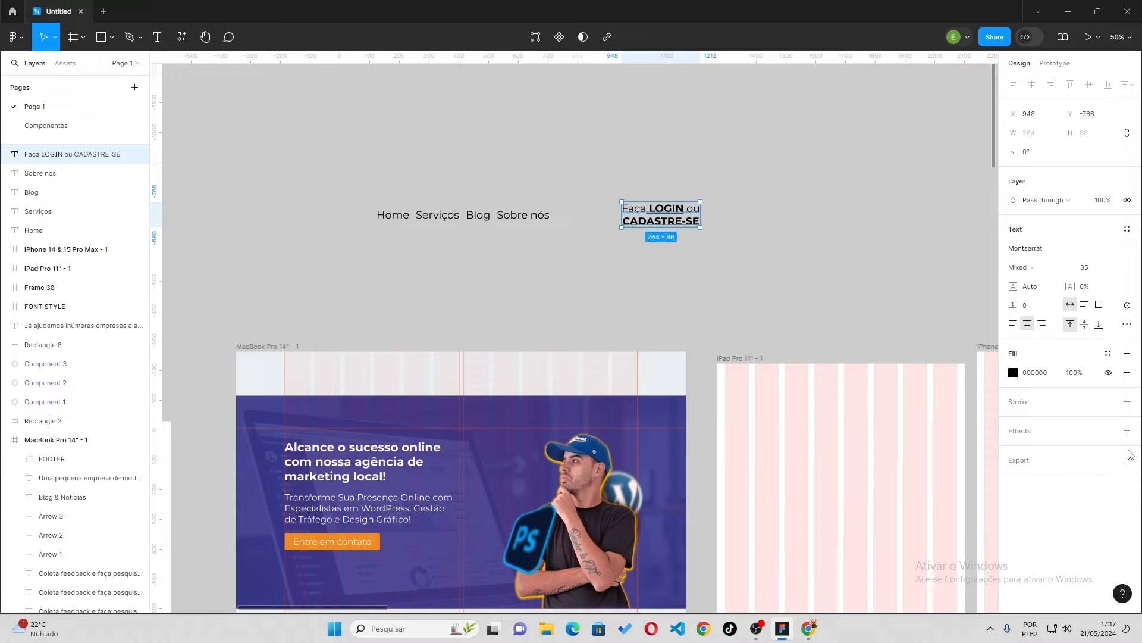
left_click(1127, 457)
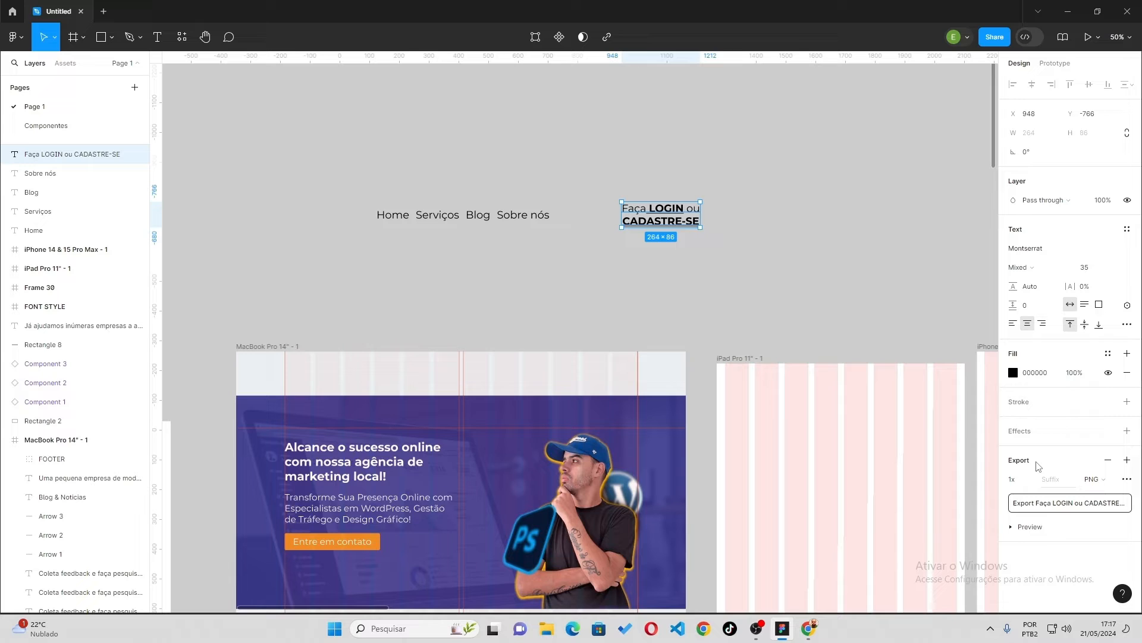
left_click(1108, 460)
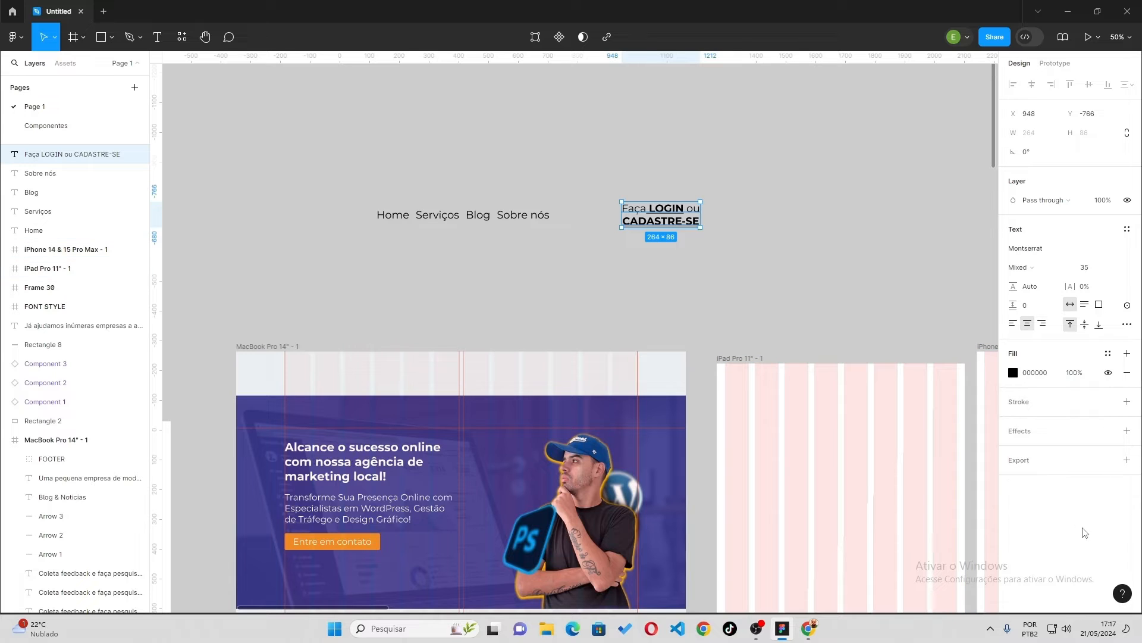
Move the "Faça LOGIN ou CADASTRE-SE" text slightly to the right, farther from the menu texts, and deselect it.
left_click_drag(811, 271, 582, 191)
left_click_drag(770, 273, 597, 176)
left_click_drag(848, 292, 668, 217)
left_click(602, 271)
Draw a 120 × 120 circle below and between "Sobre nós" and the login text, and fill it with grey 959292.
key("o")
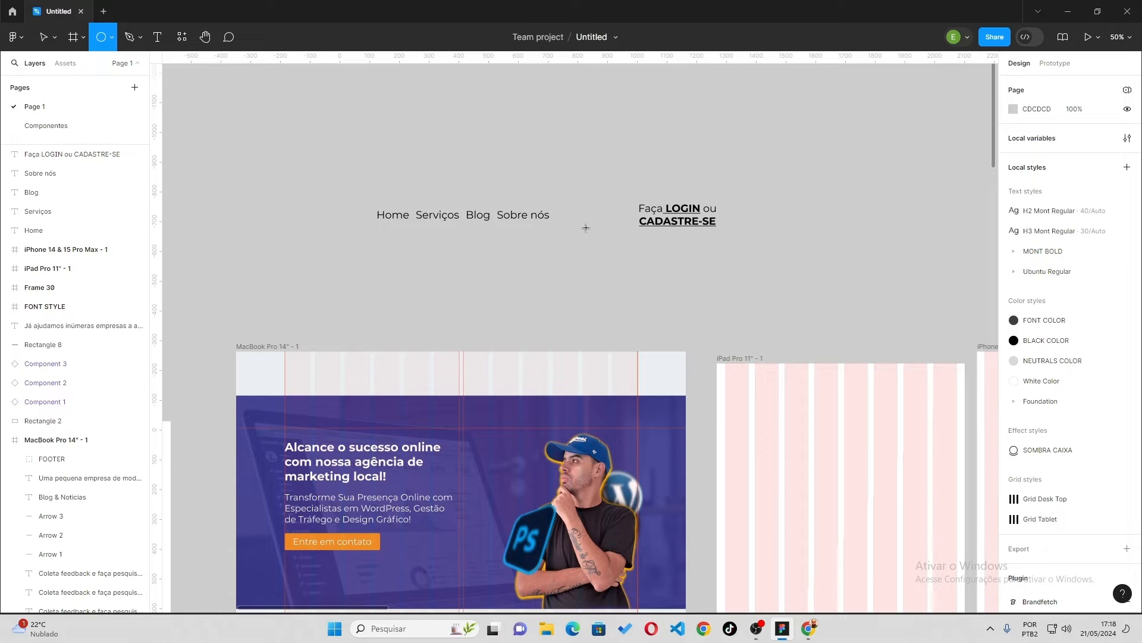
left_click_drag(586, 228, 621, 254)
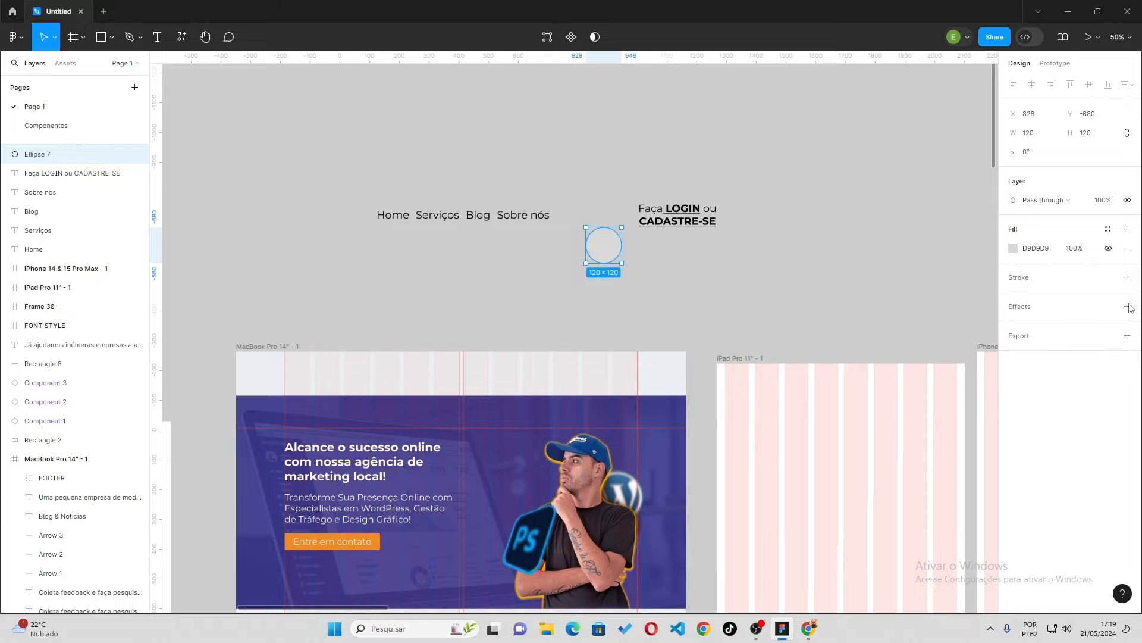
left_click(1012, 250)
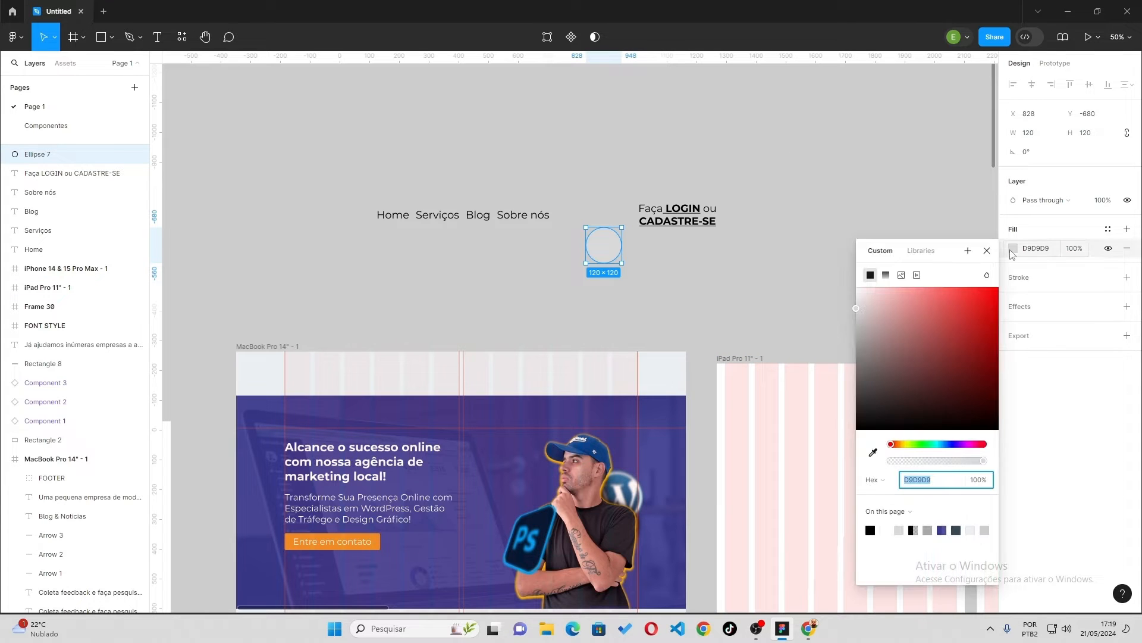
left_click_drag(864, 328, 860, 355)
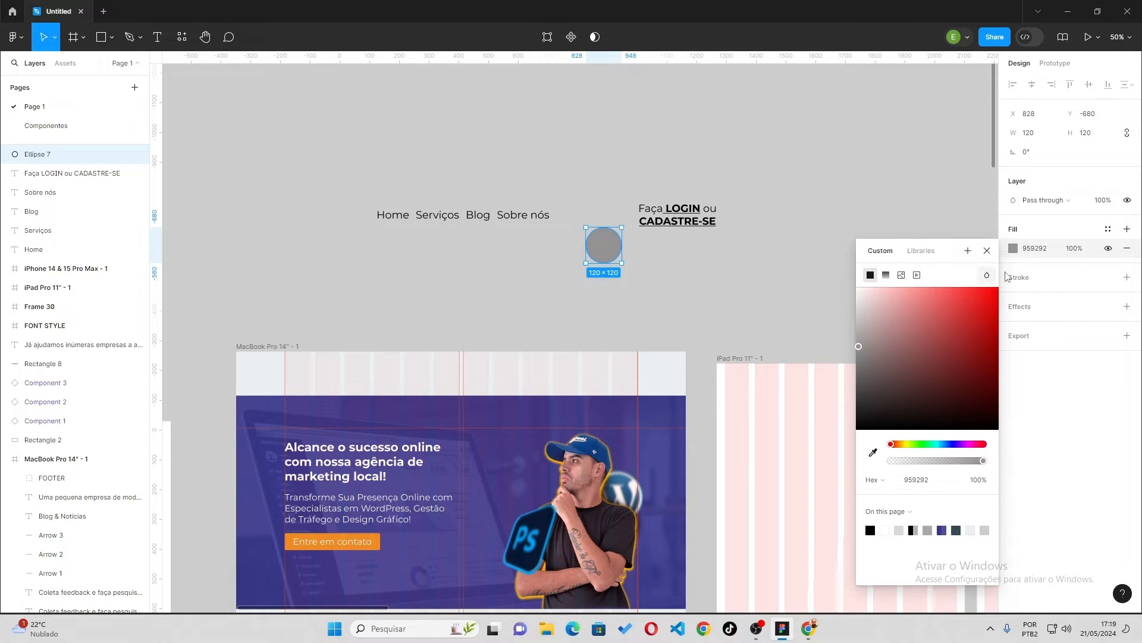
left_click(605, 254)
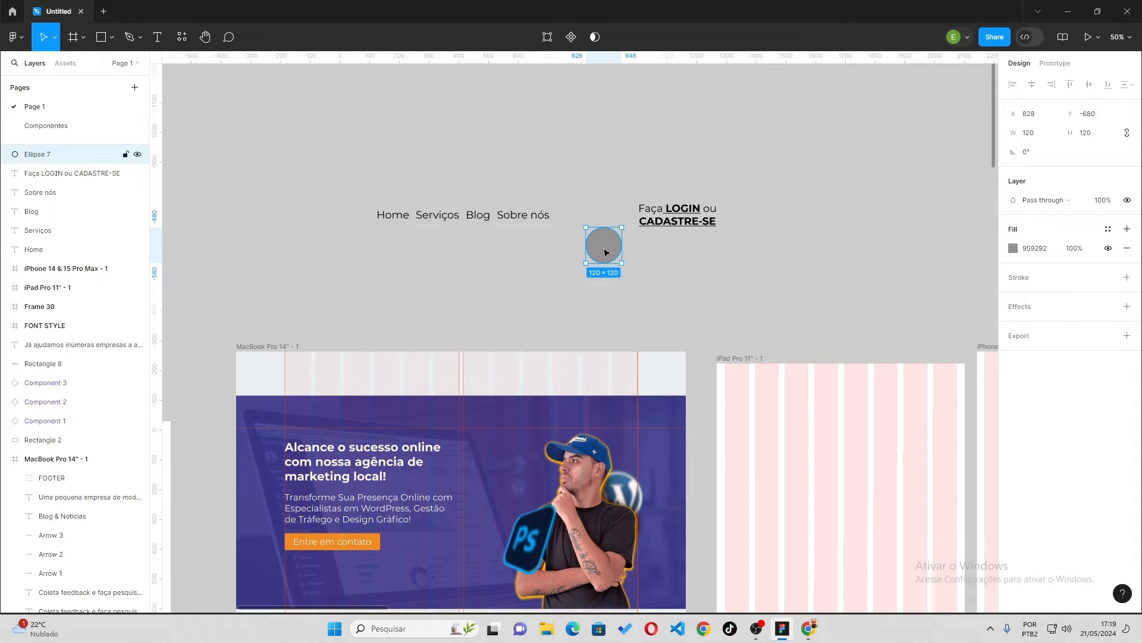
Duplicate the grey circle slightly lower, overlapping the original, and fill the copy with light grey C7C7C7.
left_click_drag(605, 252, 606, 266)
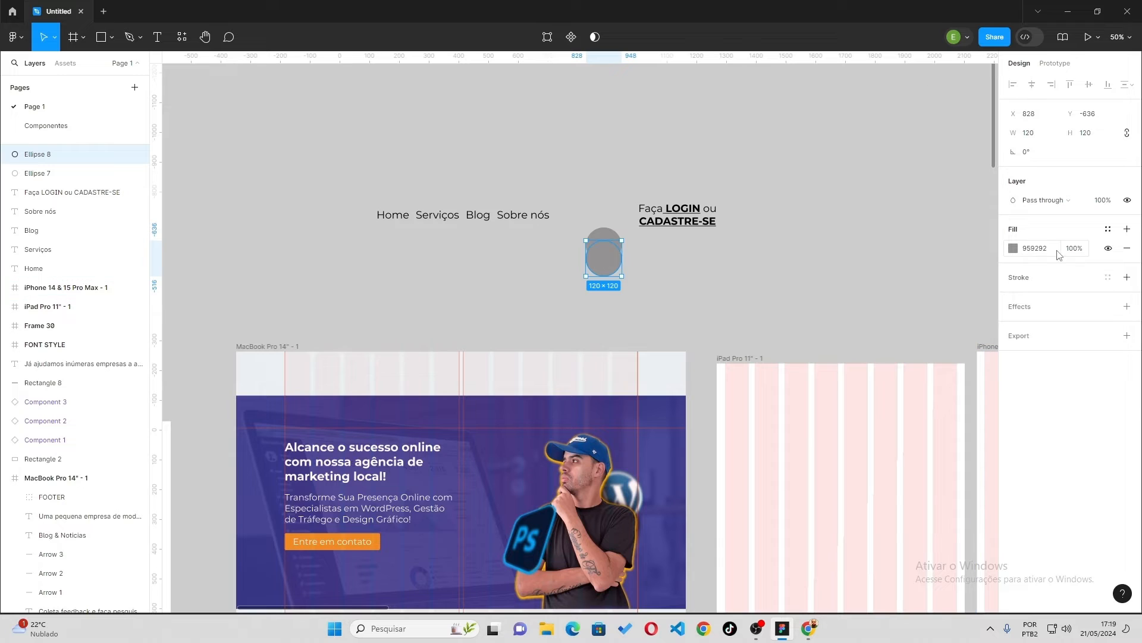
left_click(1014, 248)
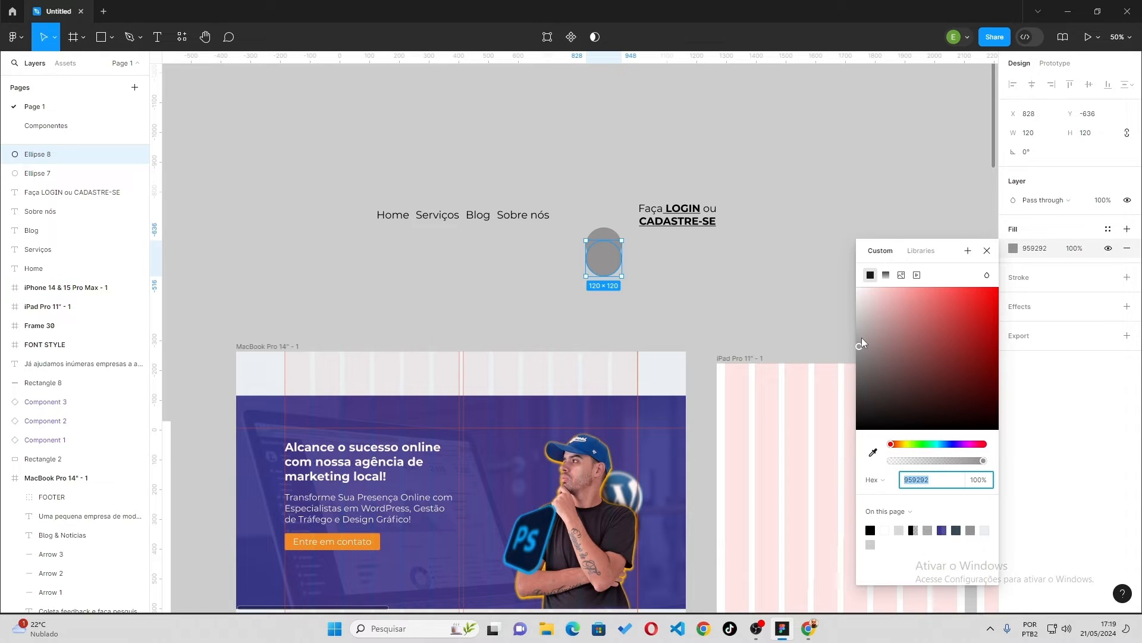
left_click_drag(862, 342, 859, 327)
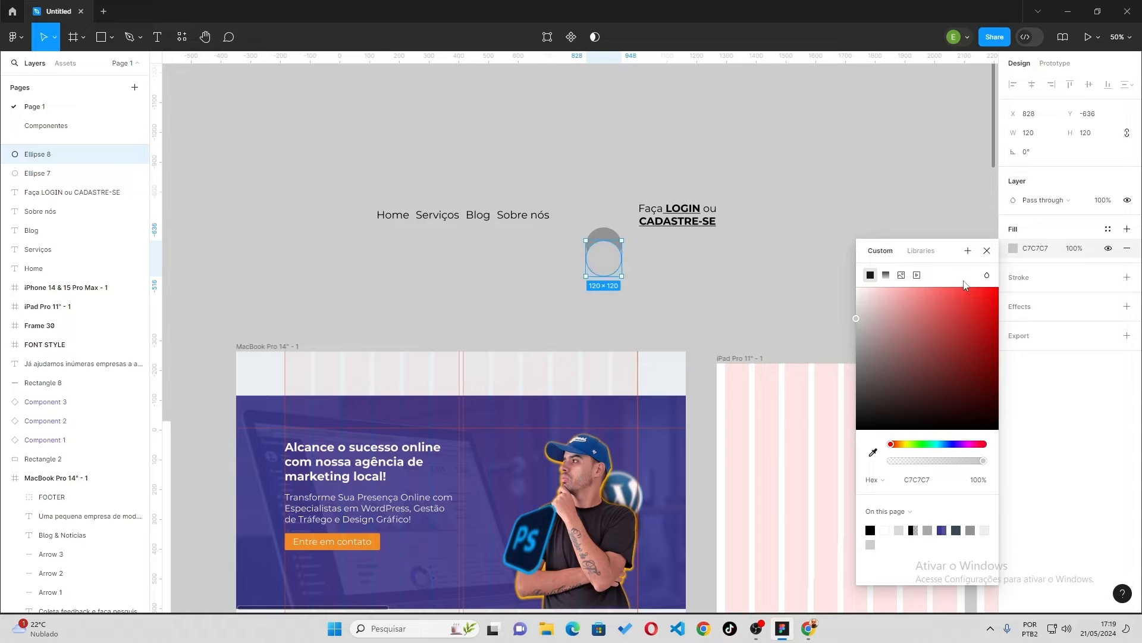
left_click(987, 250)
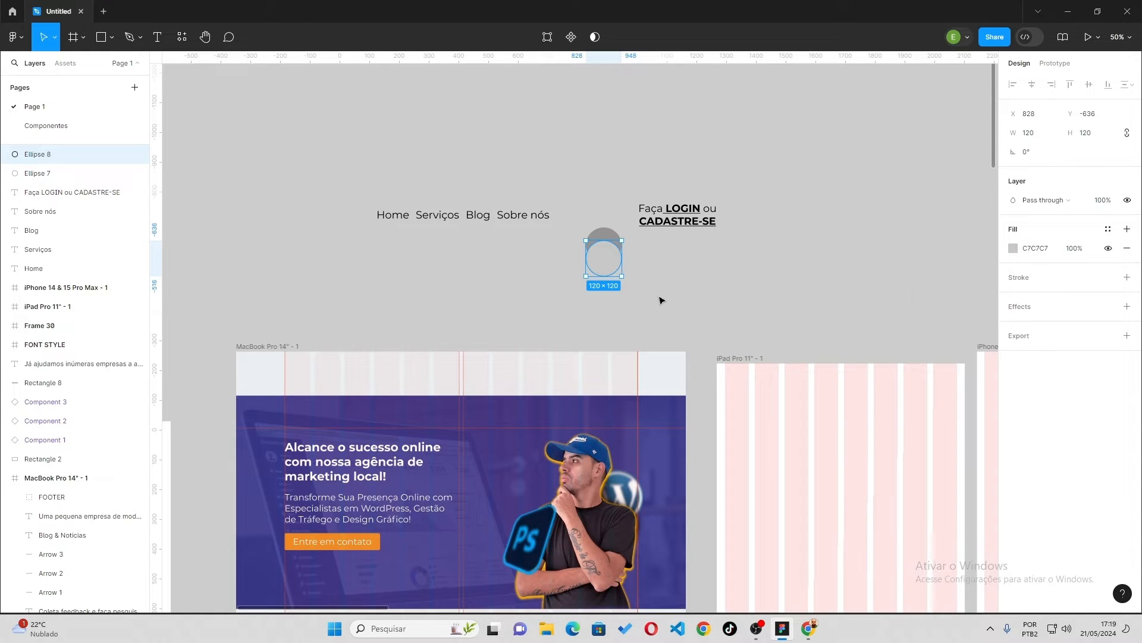
Scale the light grey circle down to 100 × 100 and place it inside the darker circle, centred horizontally.
key("k")
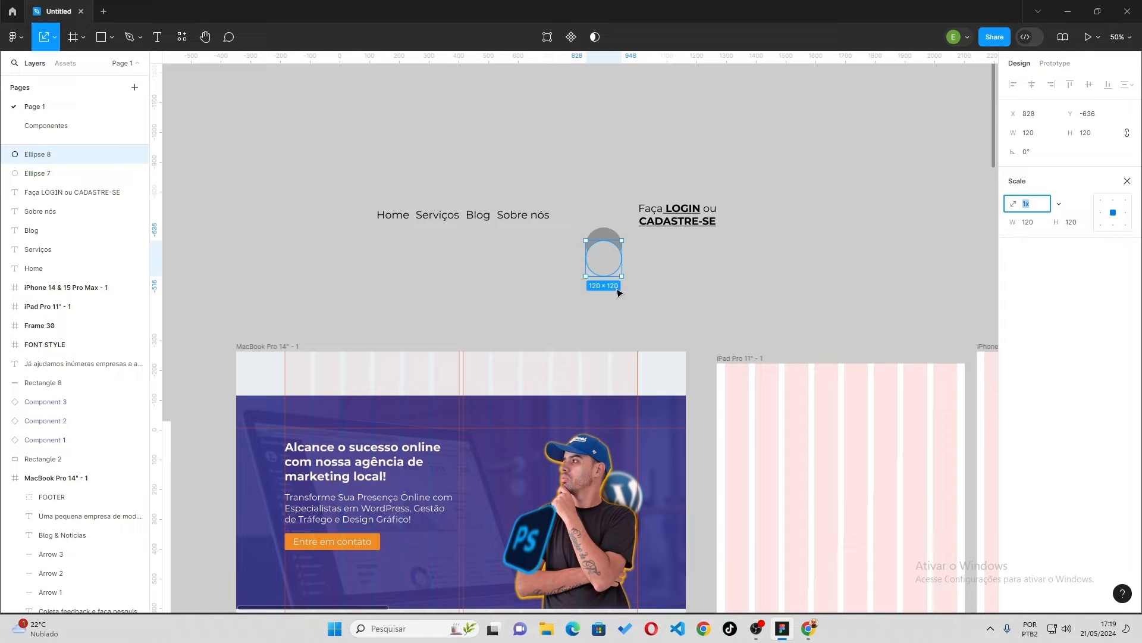
left_click_drag(621, 278, 610, 249)
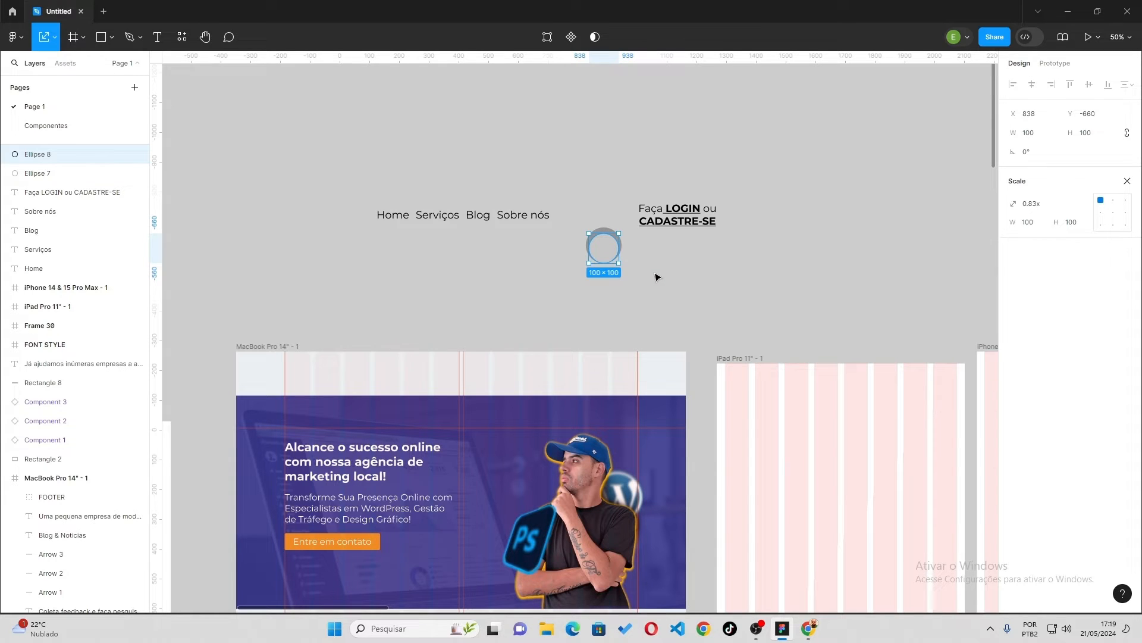
Align the vertical centres of the 100 × 100 and 120 × 120 circles so they form an even ring.
key("v")
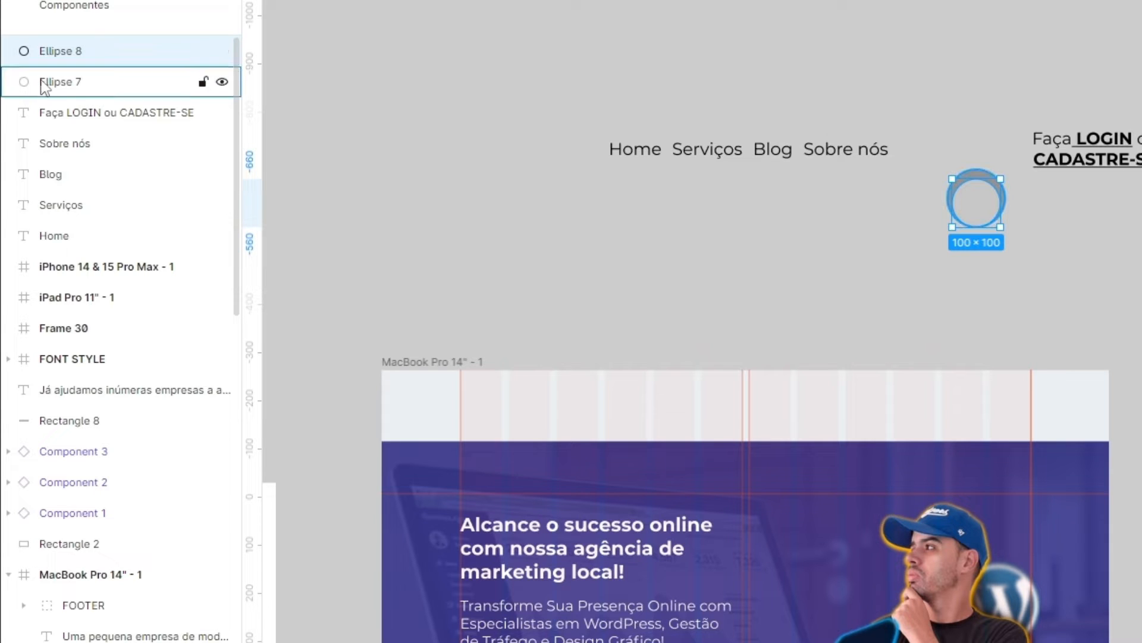
left_click(71, 83)
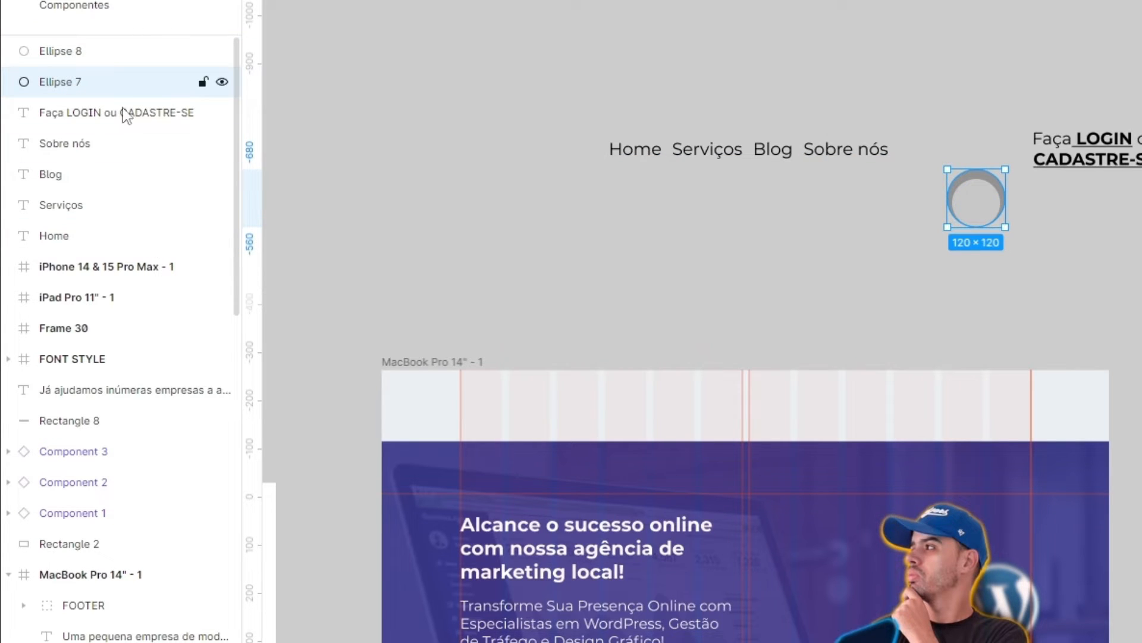
left_click(118, 59, "shift")
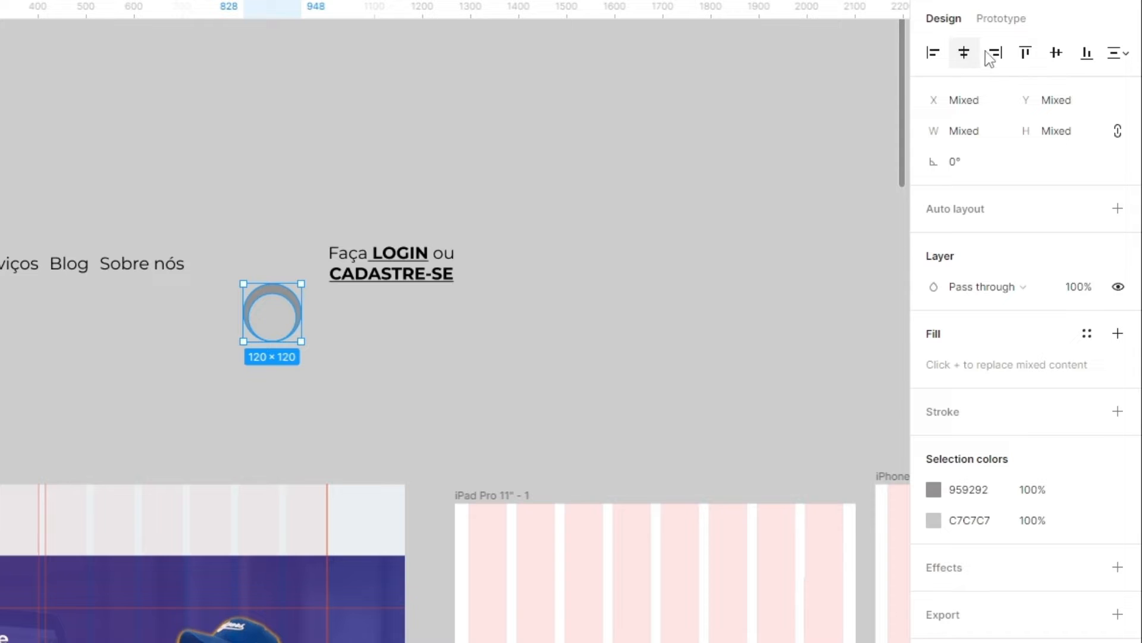
left_click(1057, 57)
Move both circles together up to the level of the menu texts, directly before the "Faça LOGIN ou CADASTRE-SE" text.
left_click_drag(208, 237, 293, 344)
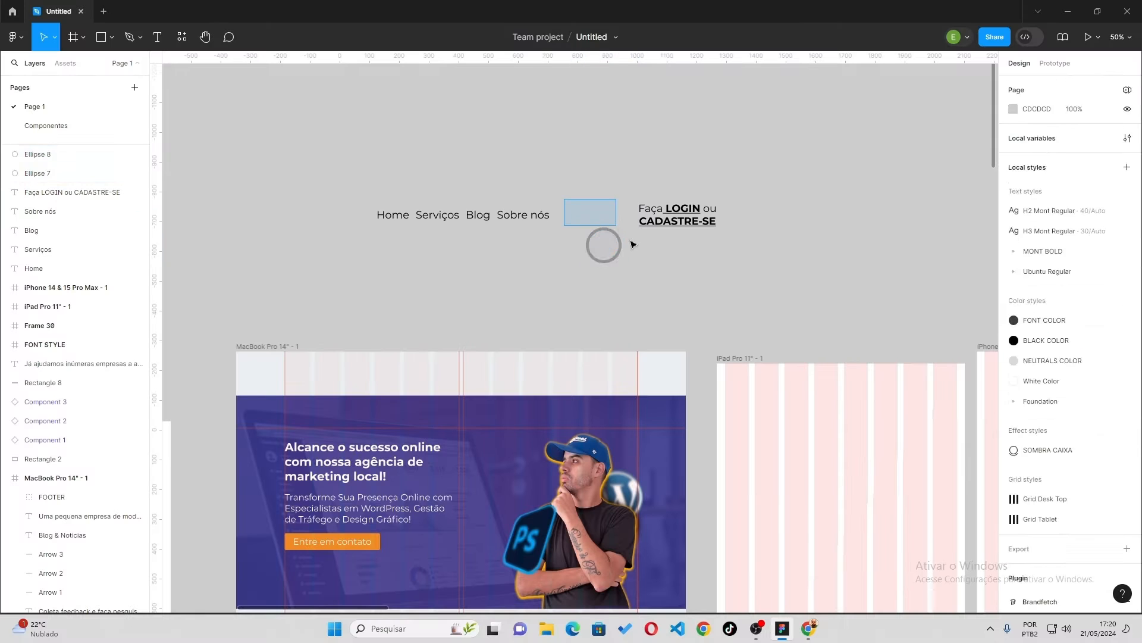
left_click_drag(617, 267, 618, 221)
left_click_drag(782, 258, 586, 196)
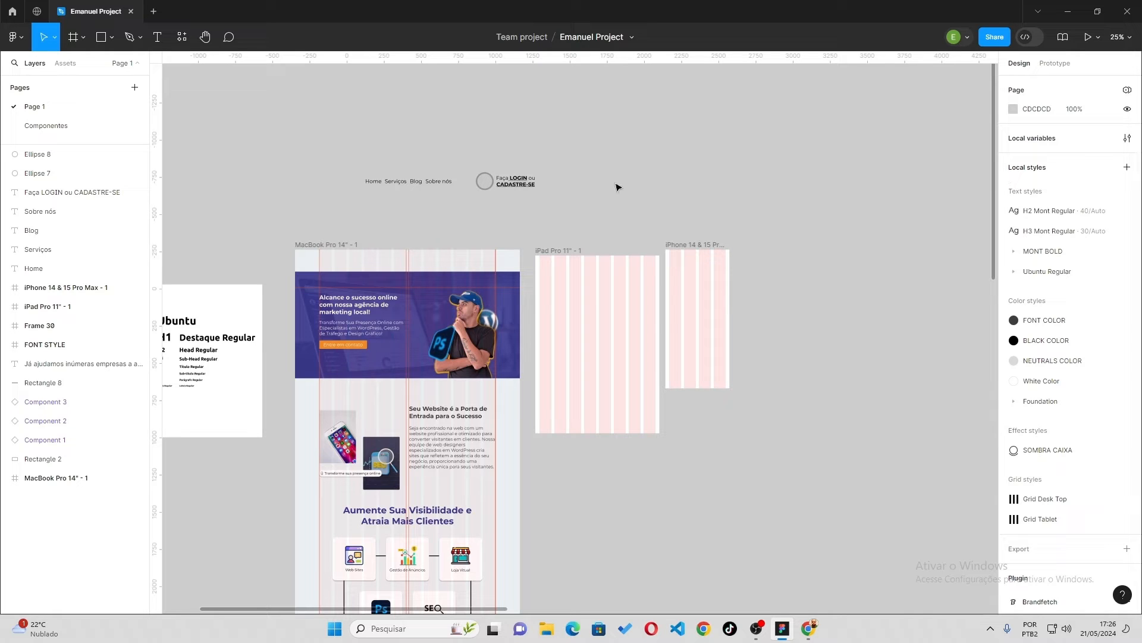
Search the available plugins for "Font", look over the results and clear the search.
left_click(179, 49)
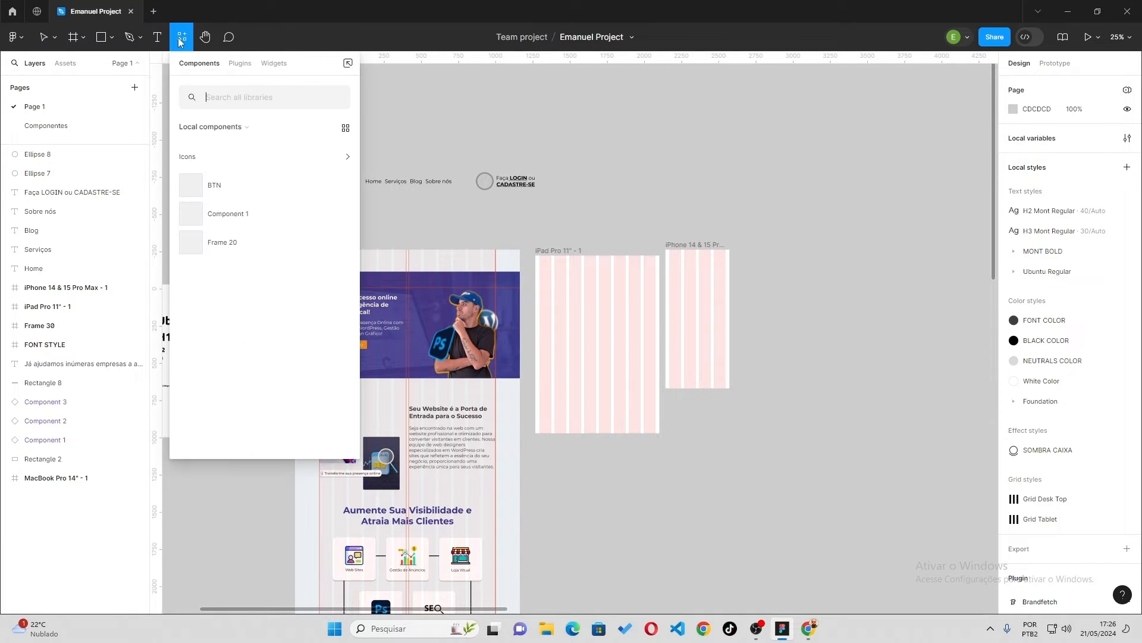
left_click(232, 64)
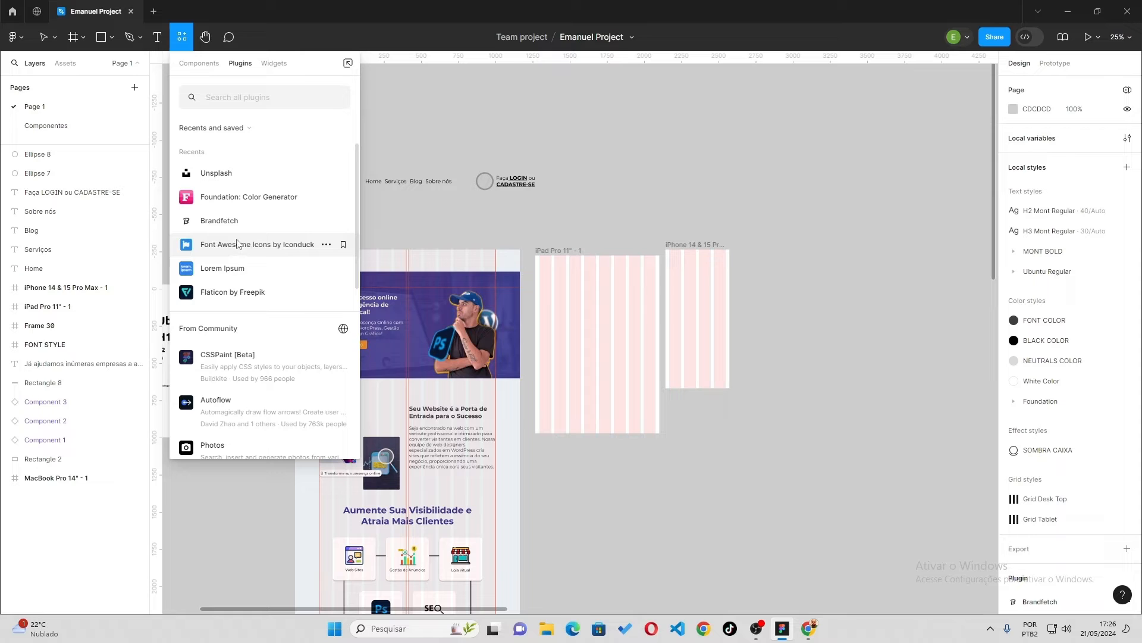
left_click(250, 100)
type("Font")
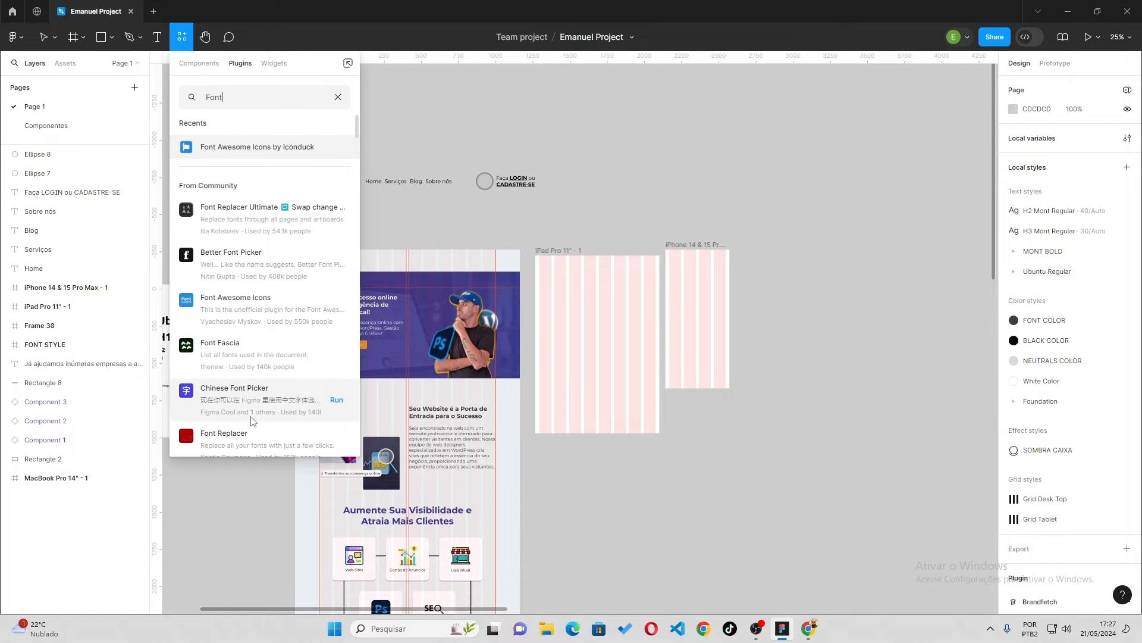
mouse_move(250, 212)
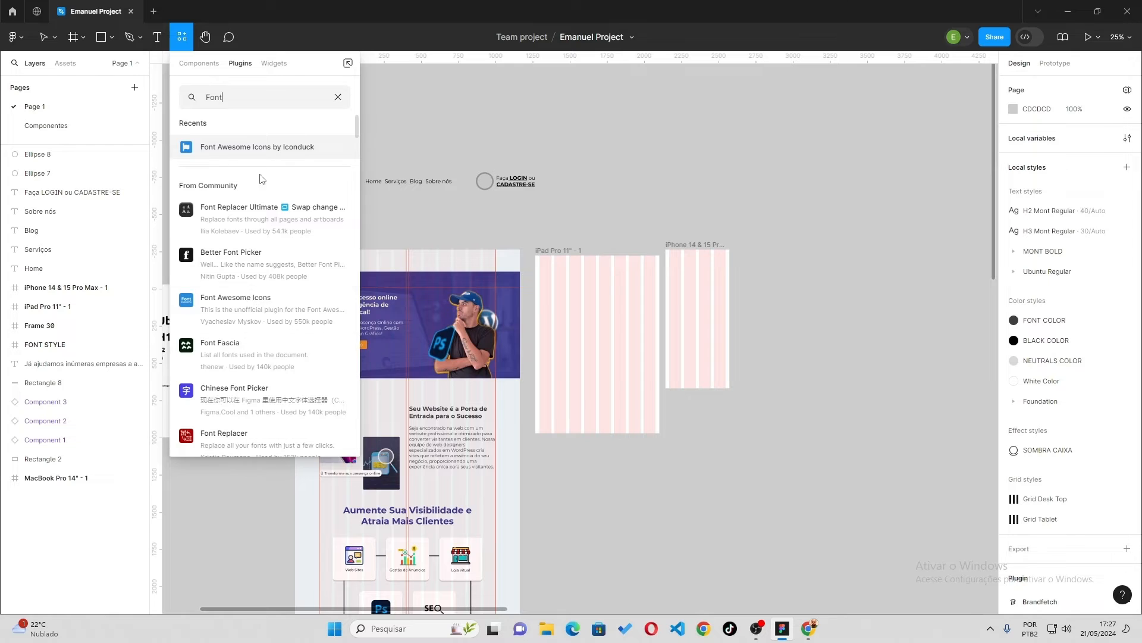
left_click(337, 97)
Look through the recently used and community plugins without a search term.
left_click(201, 66)
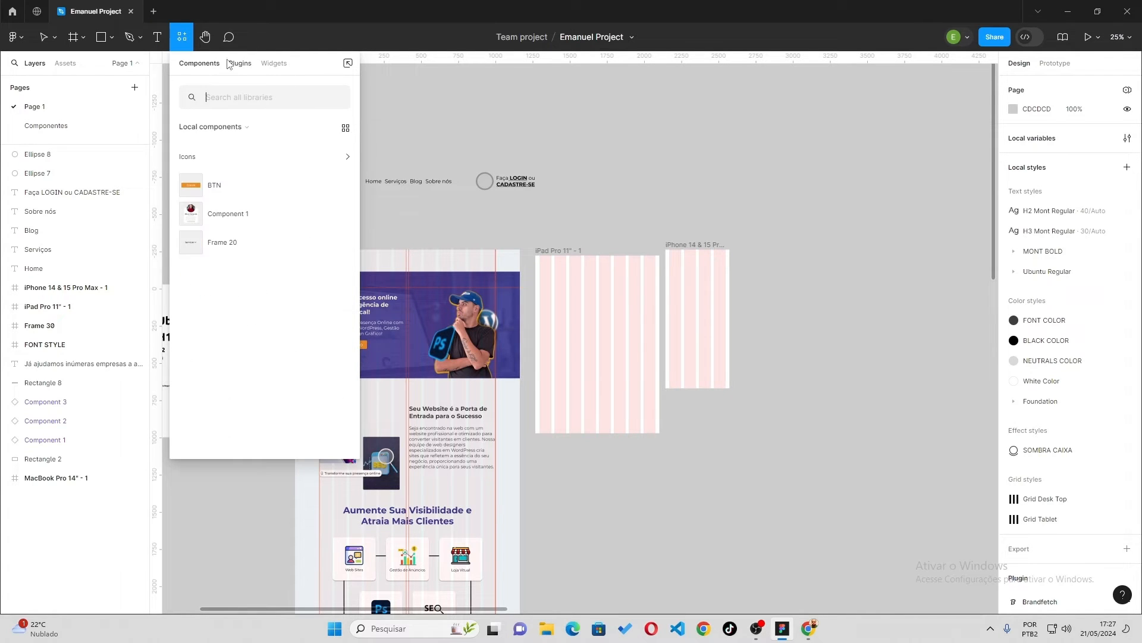
left_click(240, 65)
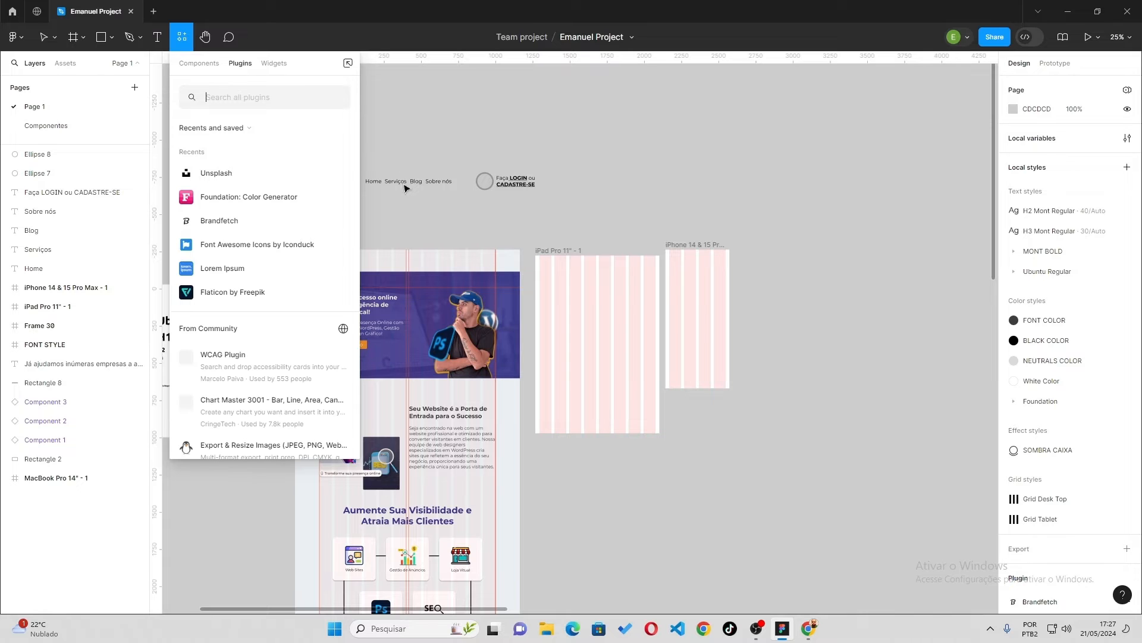
scroll(357, 177, "down", 3)
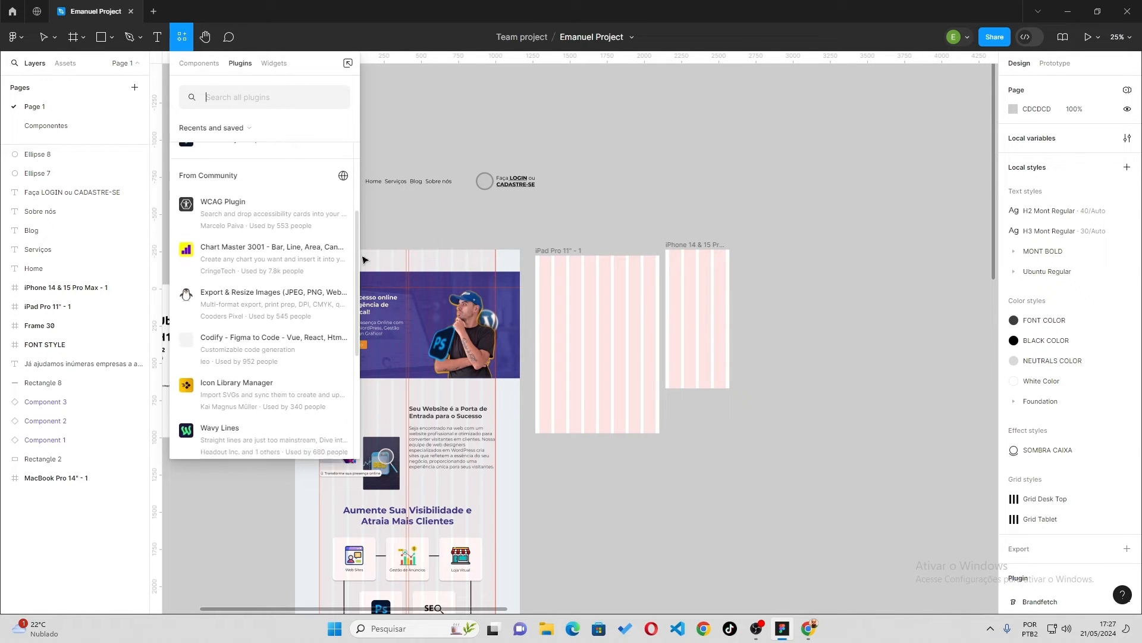
scroll(358, 170, "up", 3)
scroll(358, 167, "down", 6)
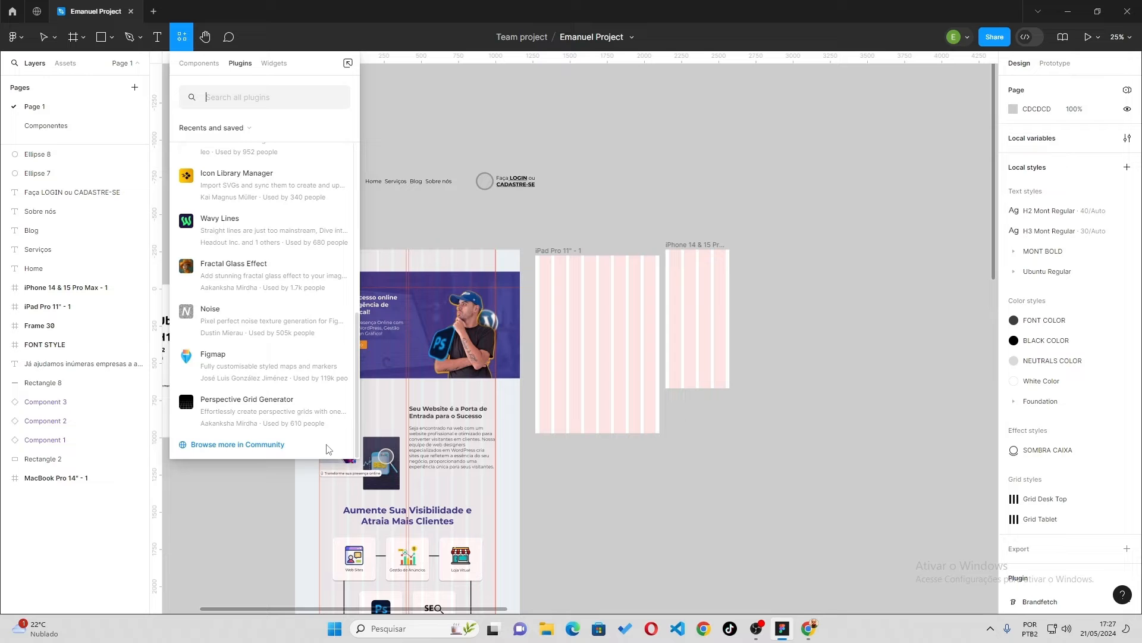
scroll(356, 446, "up", 6)
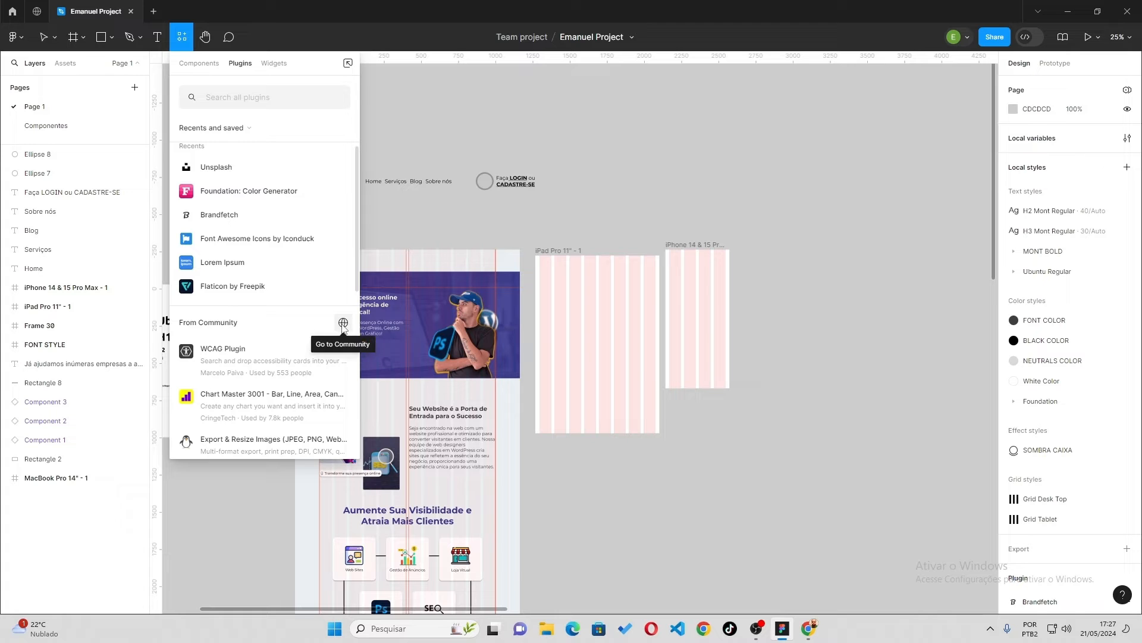
Search the Figma Community for "Font awesome", open the page of "Font Awesome Icons by Iconduck" and view the files it can open in.
left_click(344, 323)
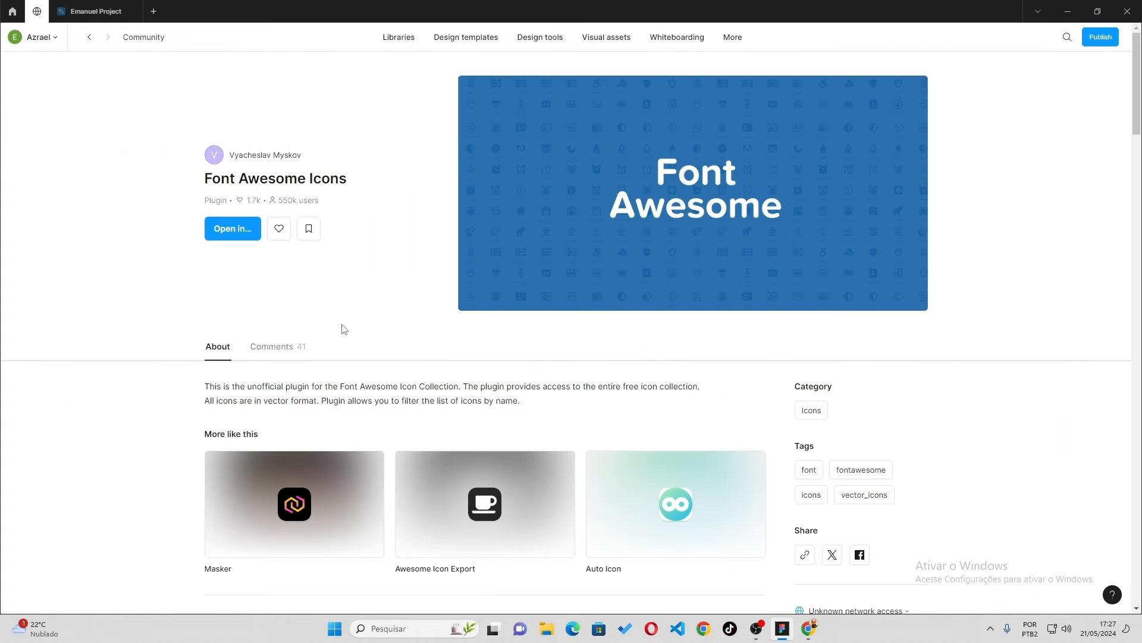
left_click(568, 188)
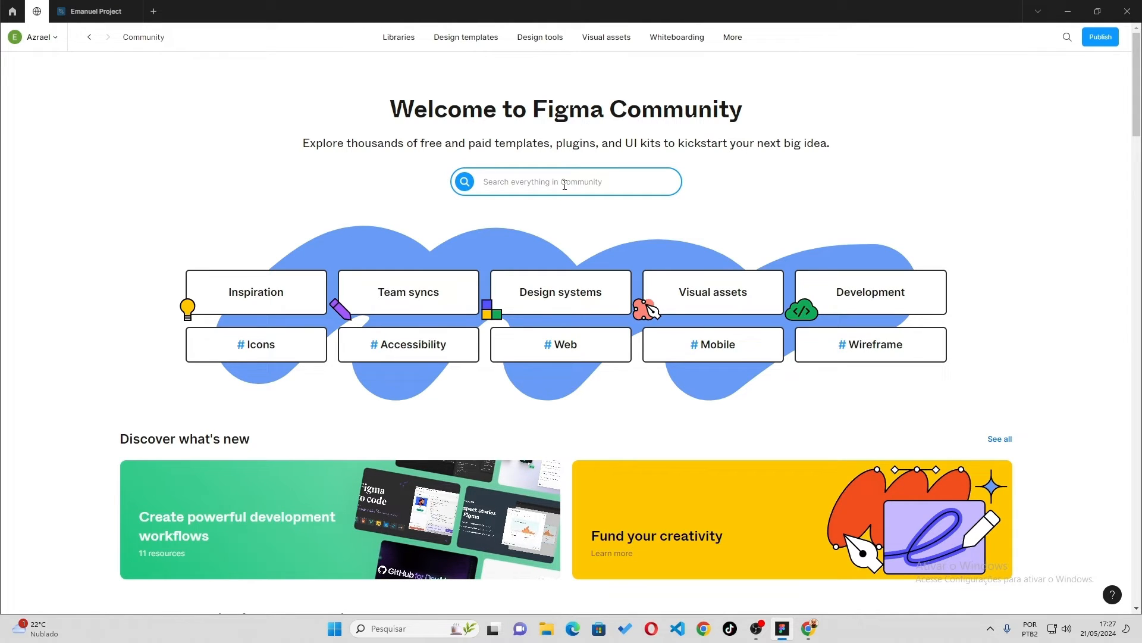
type("Font ")
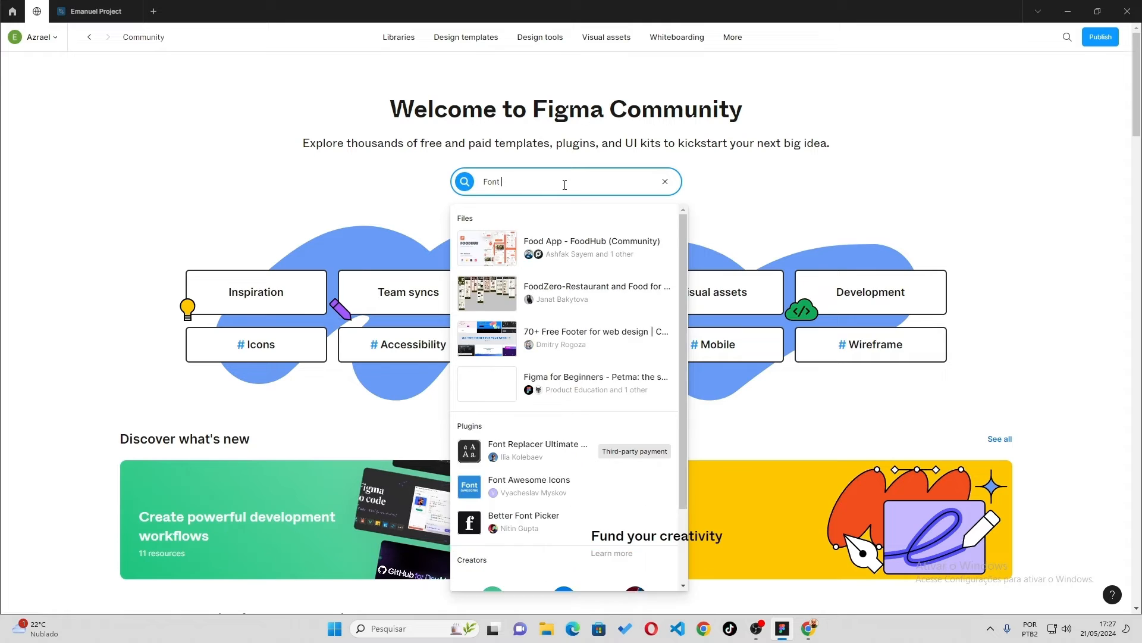
type("awesome")
scroll(524, 322, "down", 2)
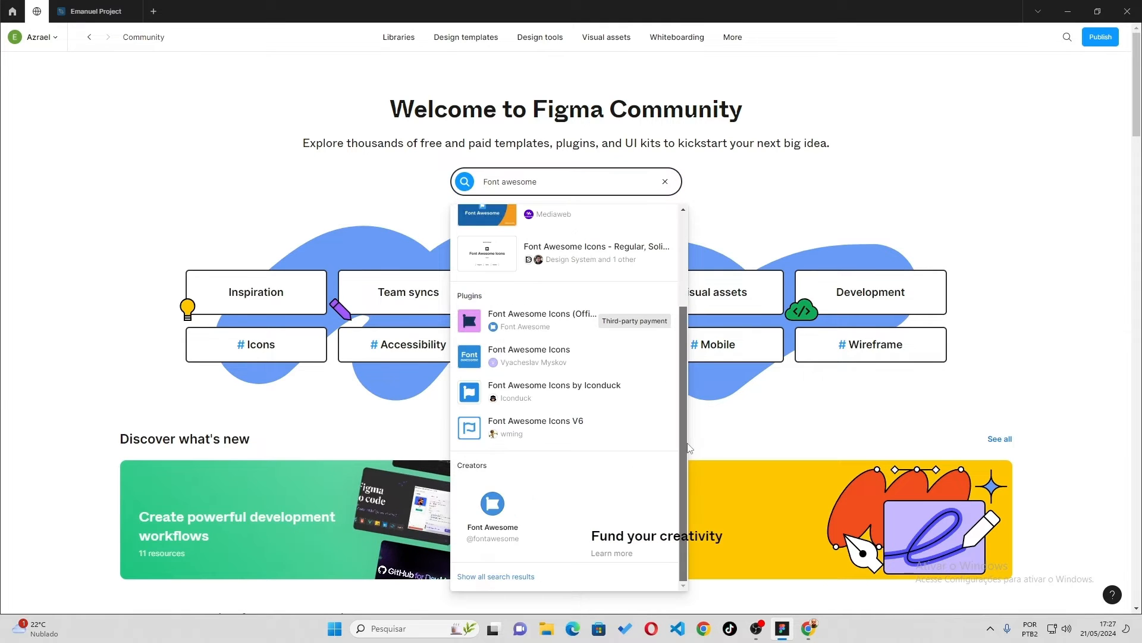
left_click(524, 395)
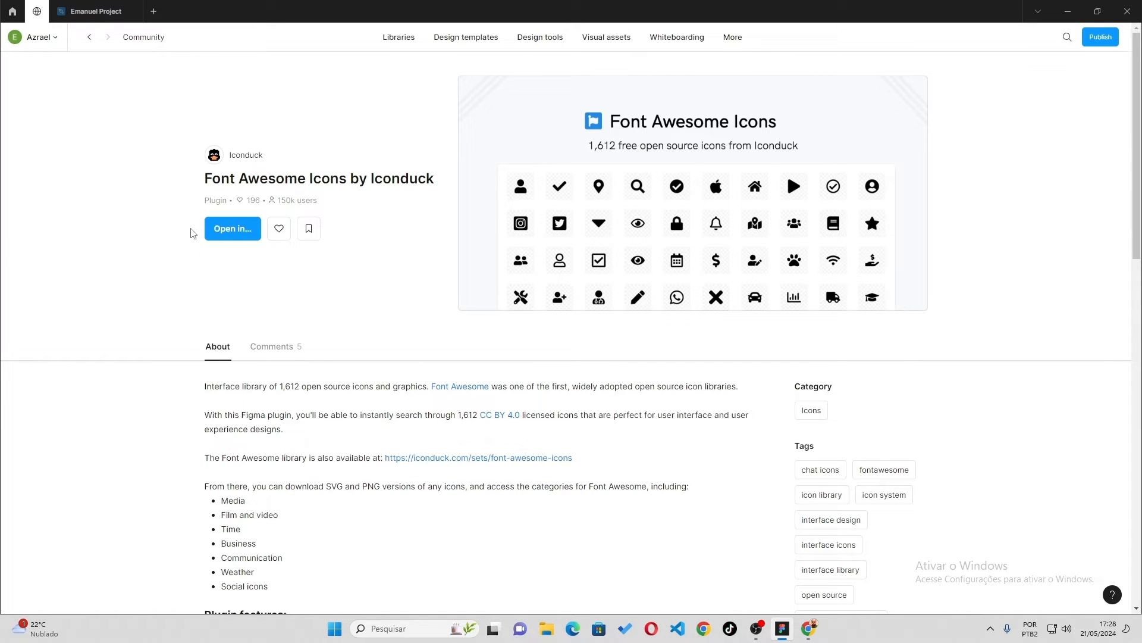
left_click(216, 235)
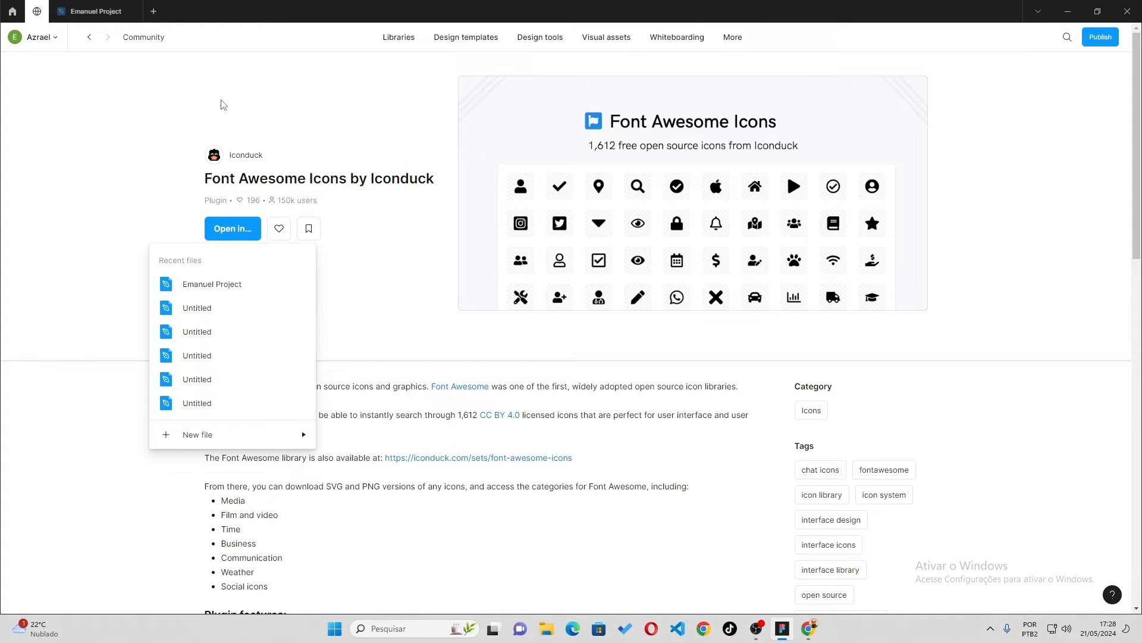
left_click(251, 98)
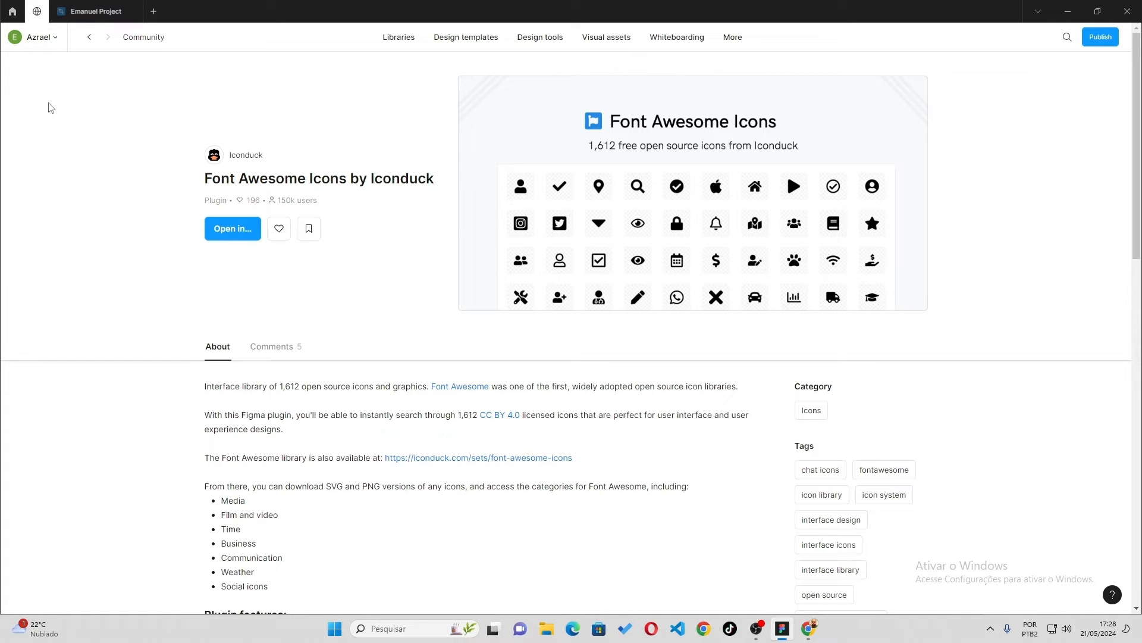
Rename the untitled recent file in the first row of the file overview as "Projeto Fermento".
left_click(11, 11)
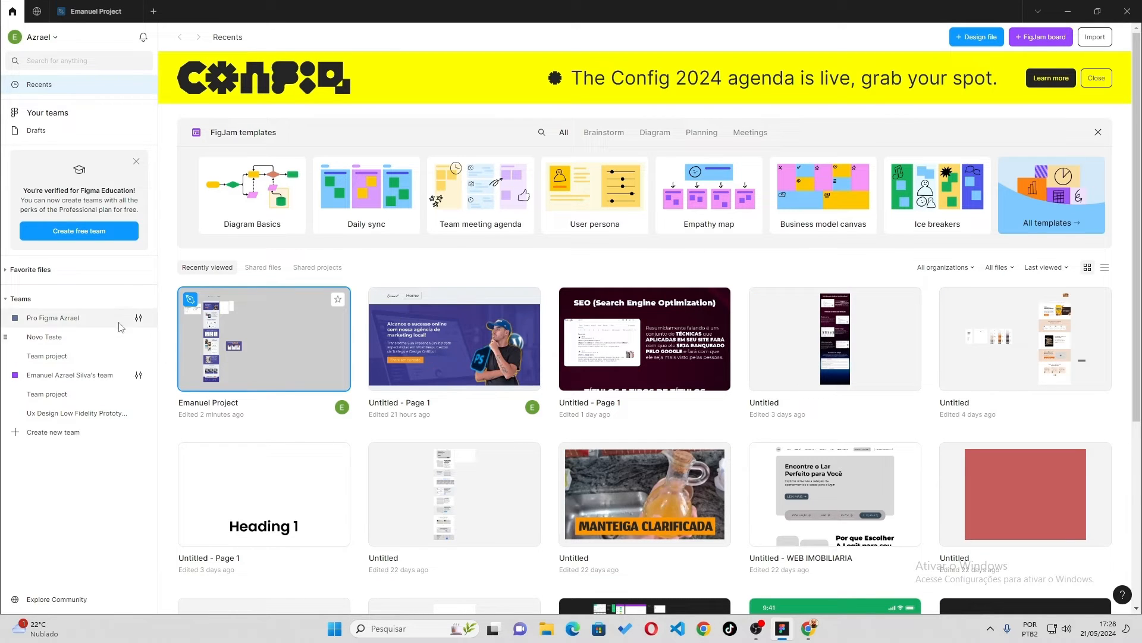
right_click(977, 357)
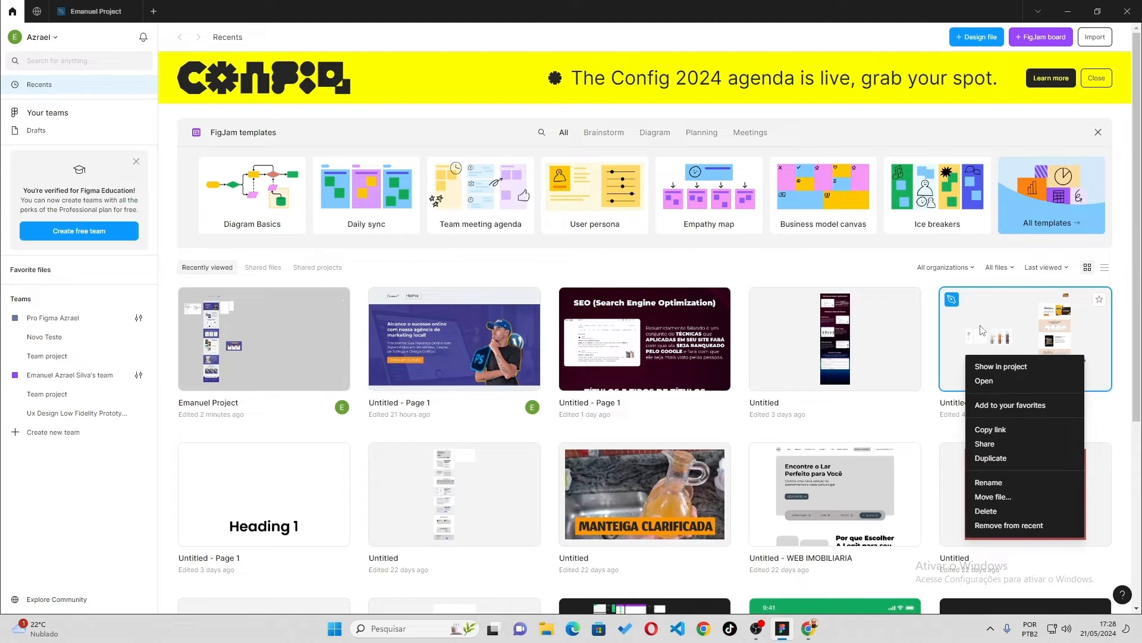
right_click(982, 330)
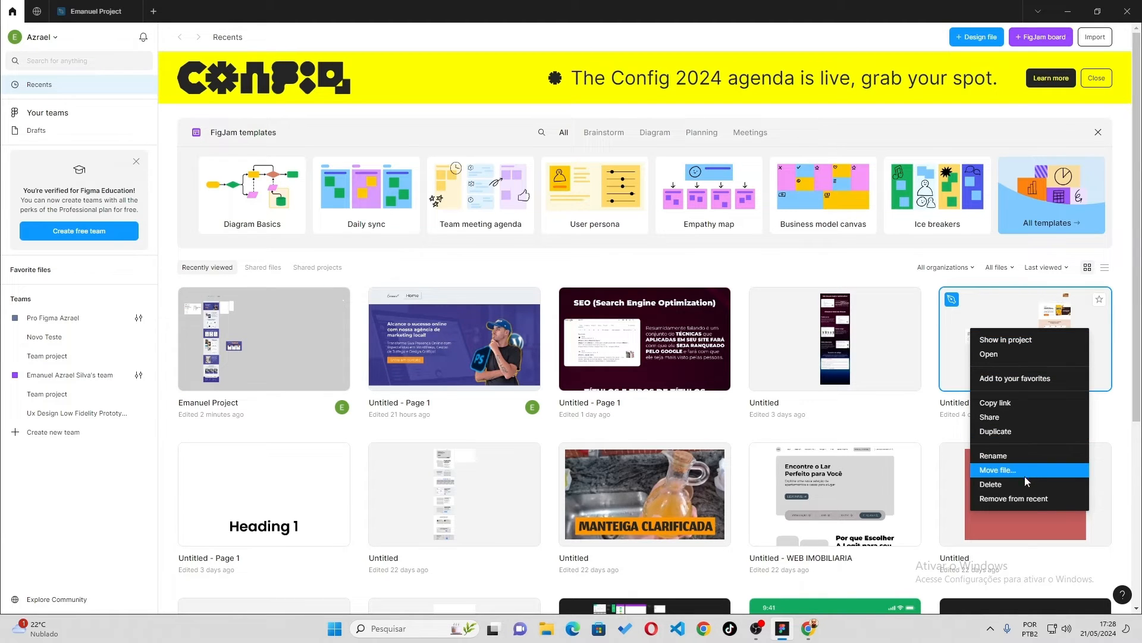
left_click(993, 456)
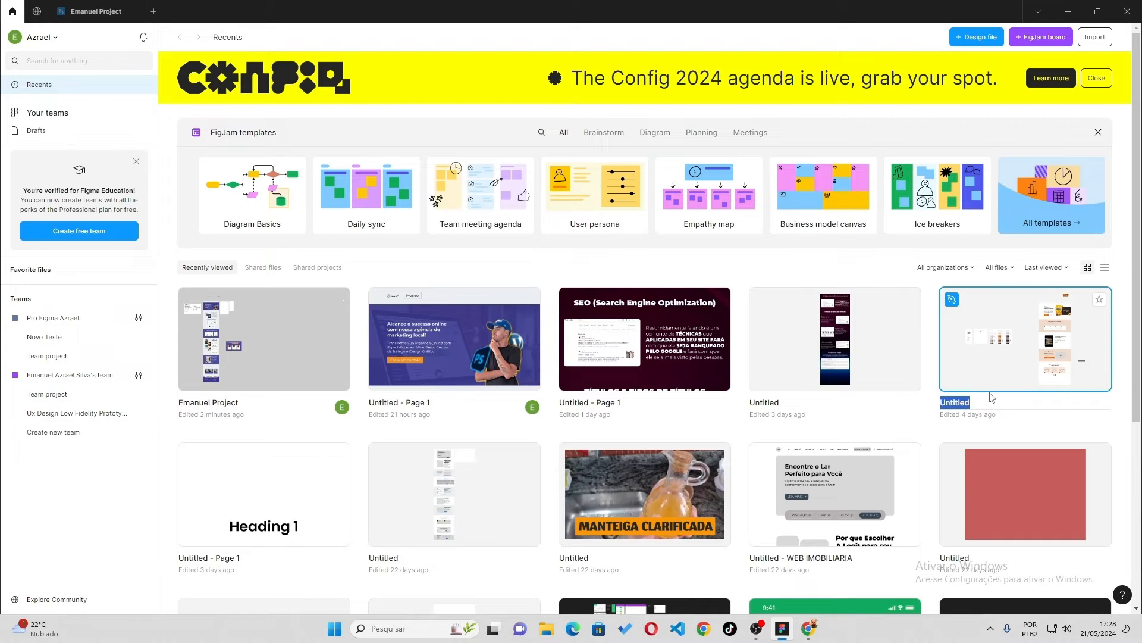
type("Projeto Fermento")
key("Return")
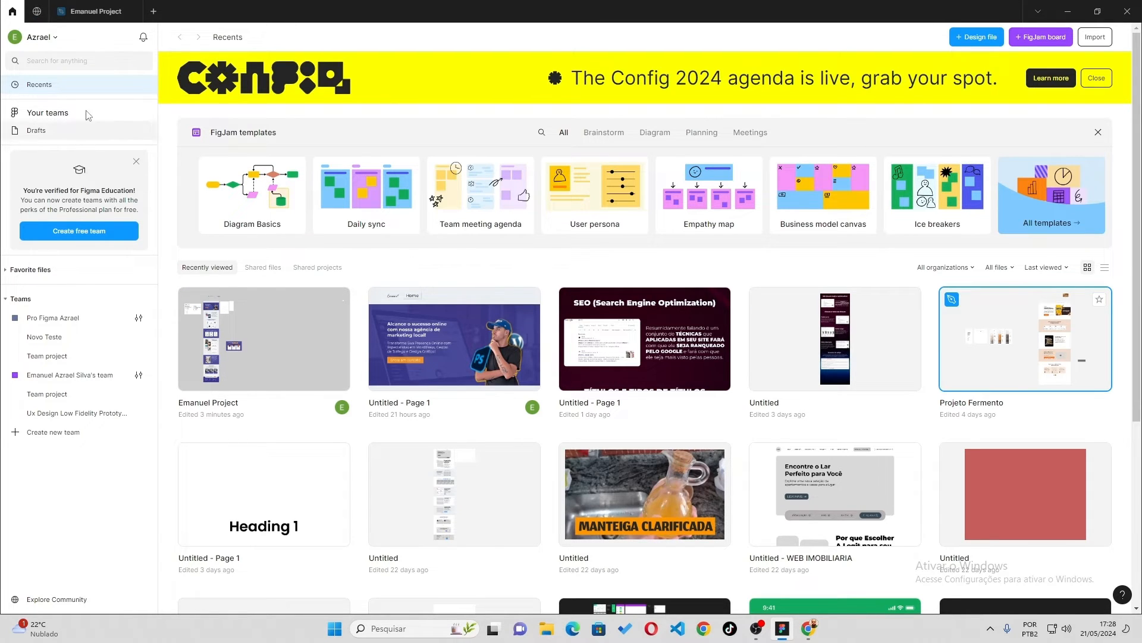
Open the Font Awesome Icons by Iconduck plugin in the agency website's project file and run it.
left_click(68, 6)
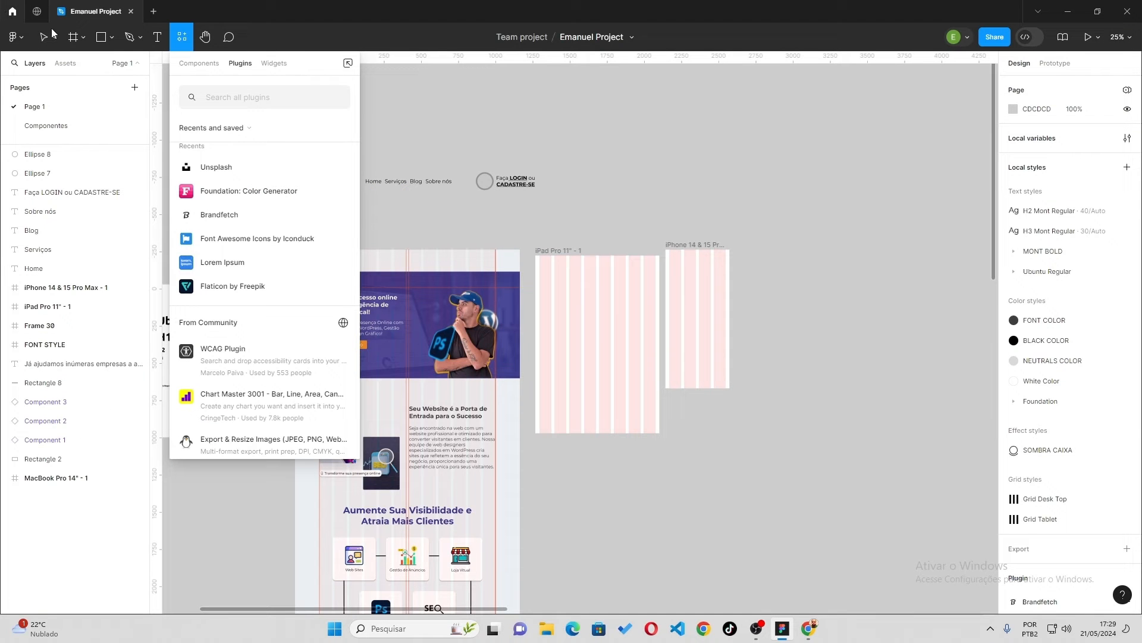
left_click(28, 8)
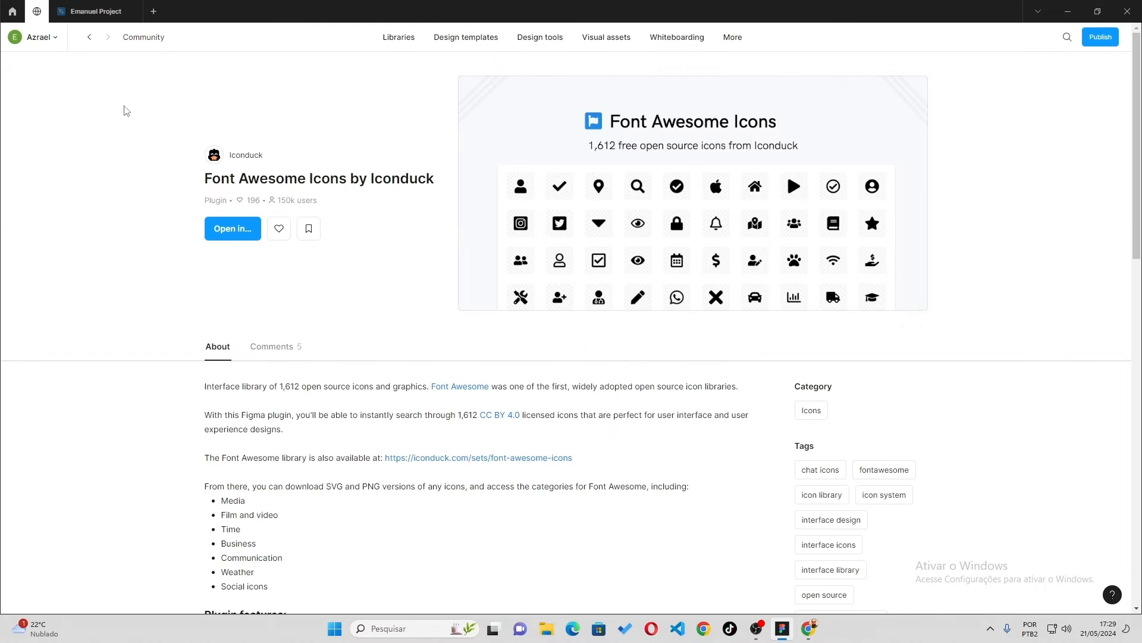
left_click(241, 228)
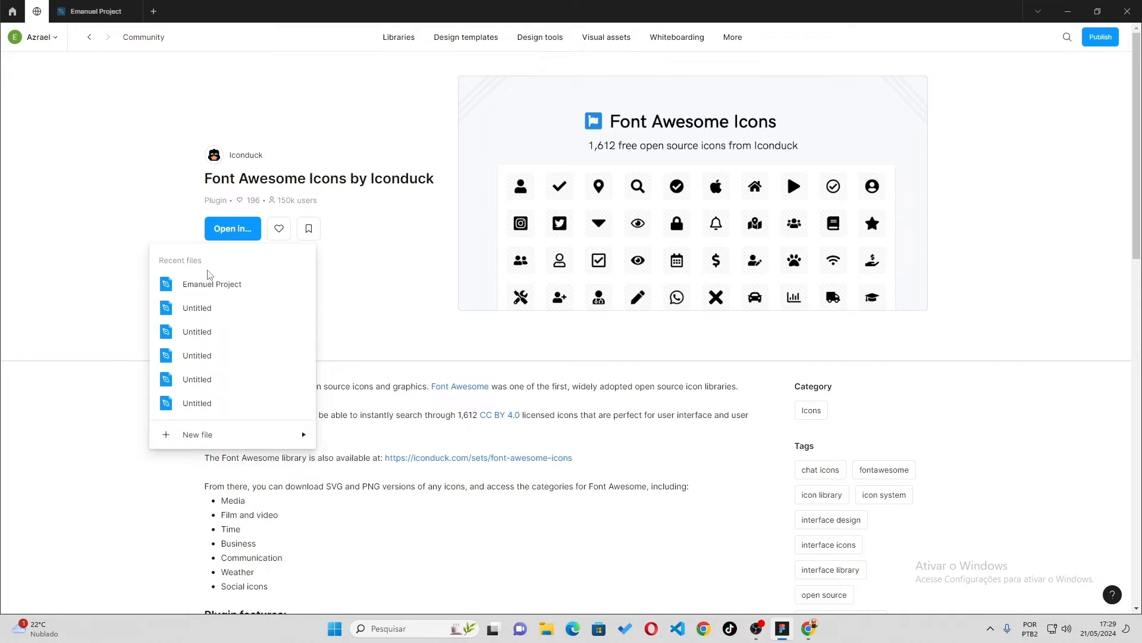
left_click(202, 284)
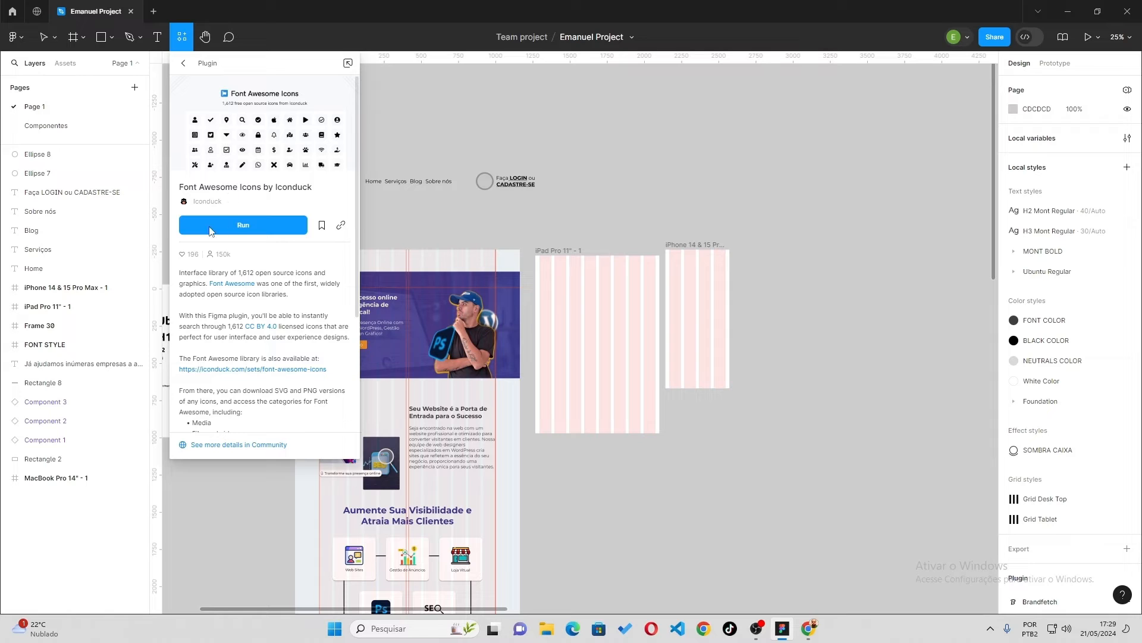
left_click(260, 231)
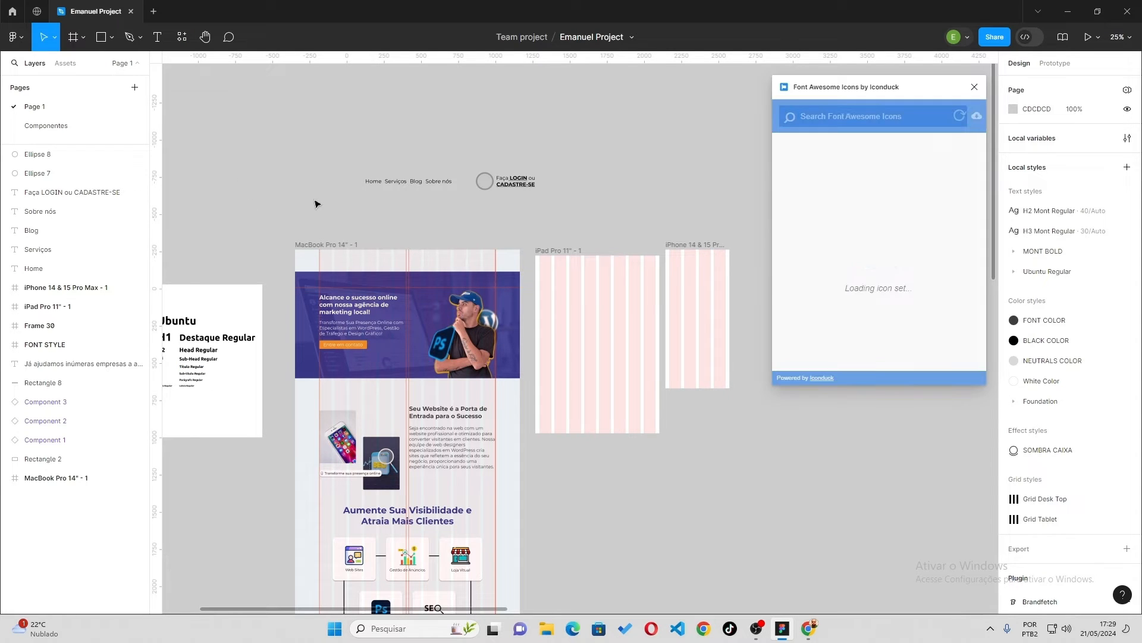
Browse the Font Awesome icon set in the plugin and pick the three-bar menu icon.
left_click_drag(857, 94, 841, 154)
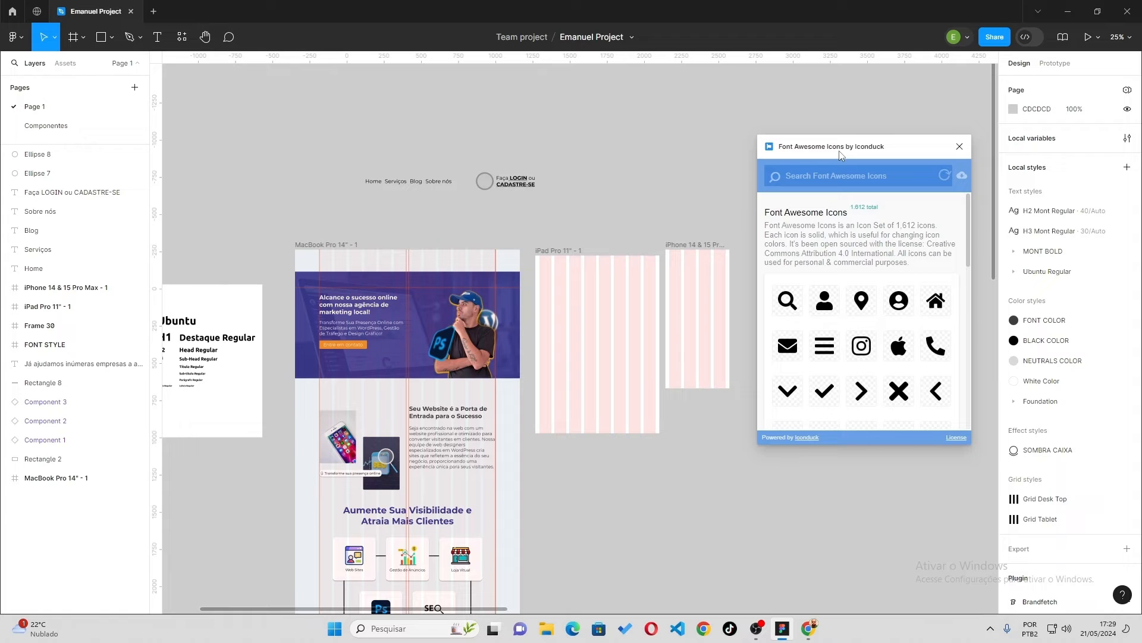
left_click_drag(841, 154, 841, 156)
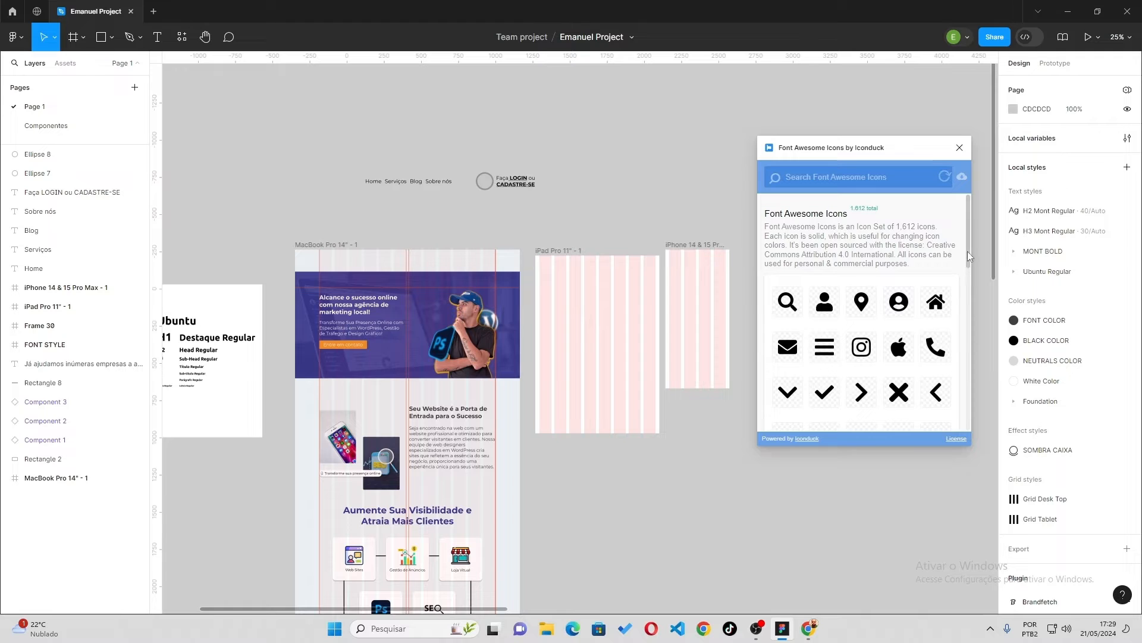
mouse_move(968, 251)
left_mouse_down()
mouse_move(966, 341)
mouse_move(964, 263)
left_mouse_up()
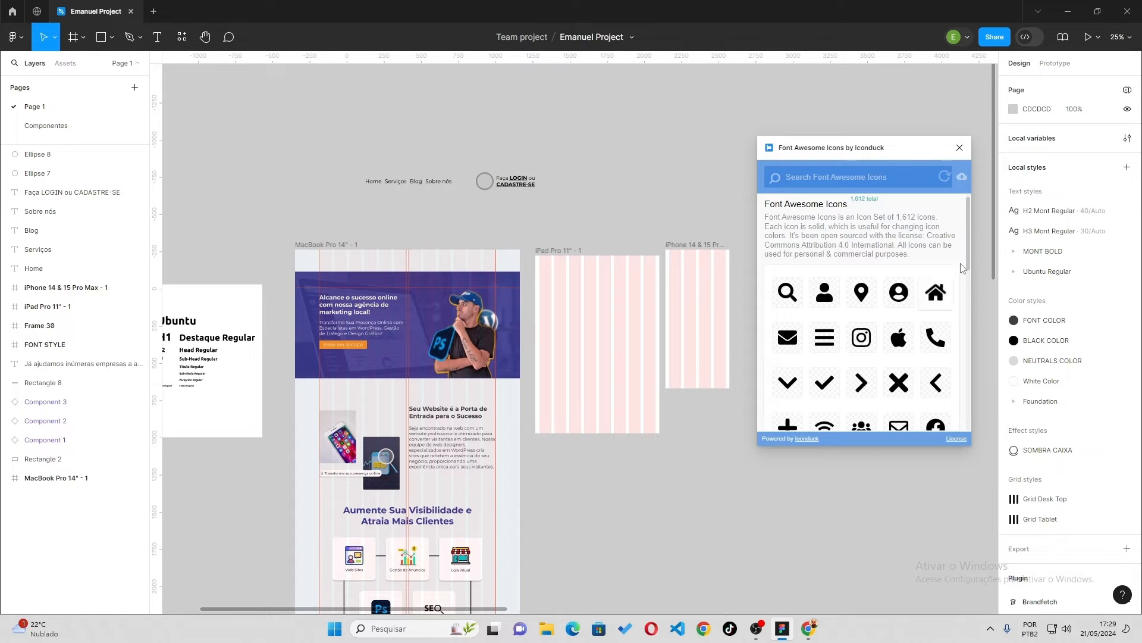
mouse_move(969, 259)
left_mouse_down()
mouse_move(965, 281)
mouse_move(968, 269)
left_mouse_up()
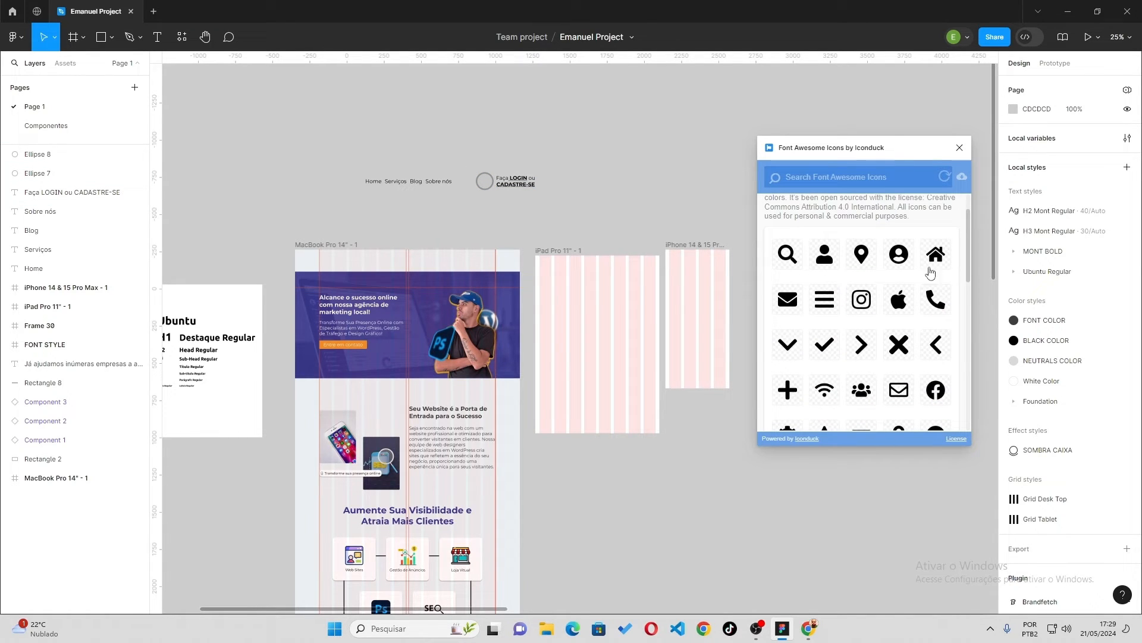
left_click(825, 300)
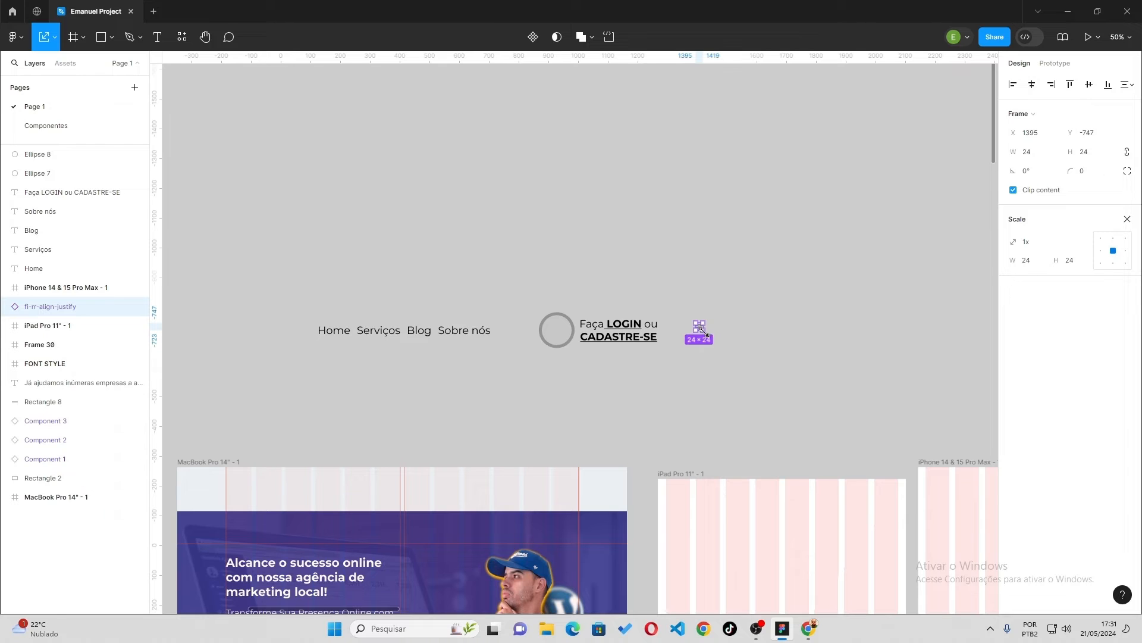
Scale the fi-rr-align-justify menu icon up to 81 × 81 beside the login text.
mouse_move(707, 333)
left_mouse_down()
mouse_move(719, 342)
mouse_move(687, 339)
left_mouse_up()
key("v")
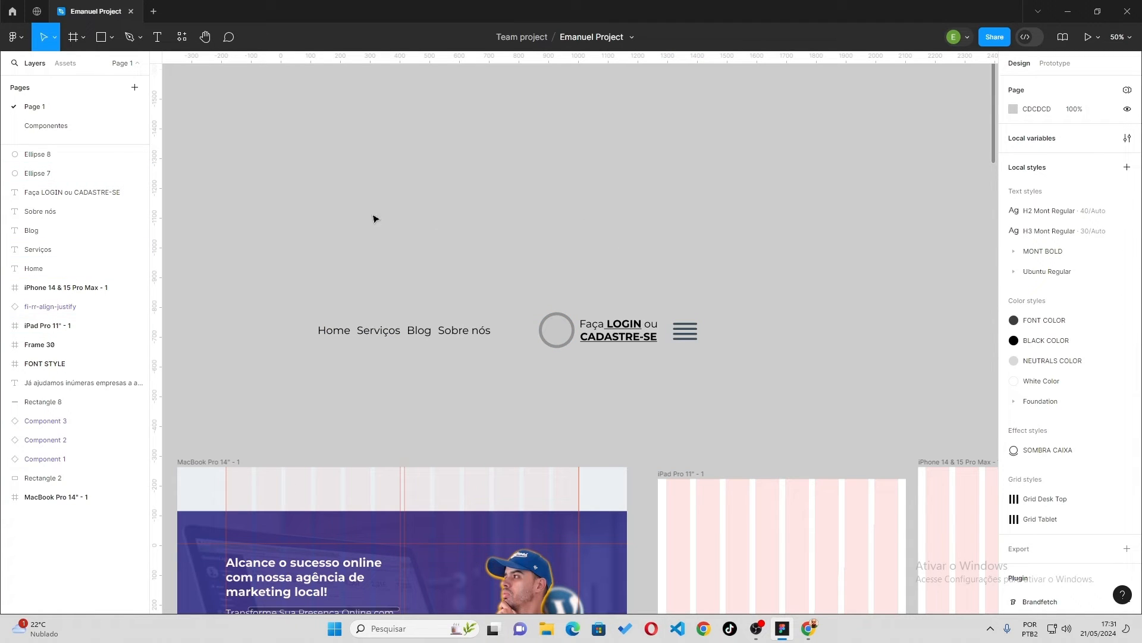
Find the fi-rr-shopping-bag icon in the Rounded Corners icon set on the Componentes page and copy it.
left_click(46, 125)
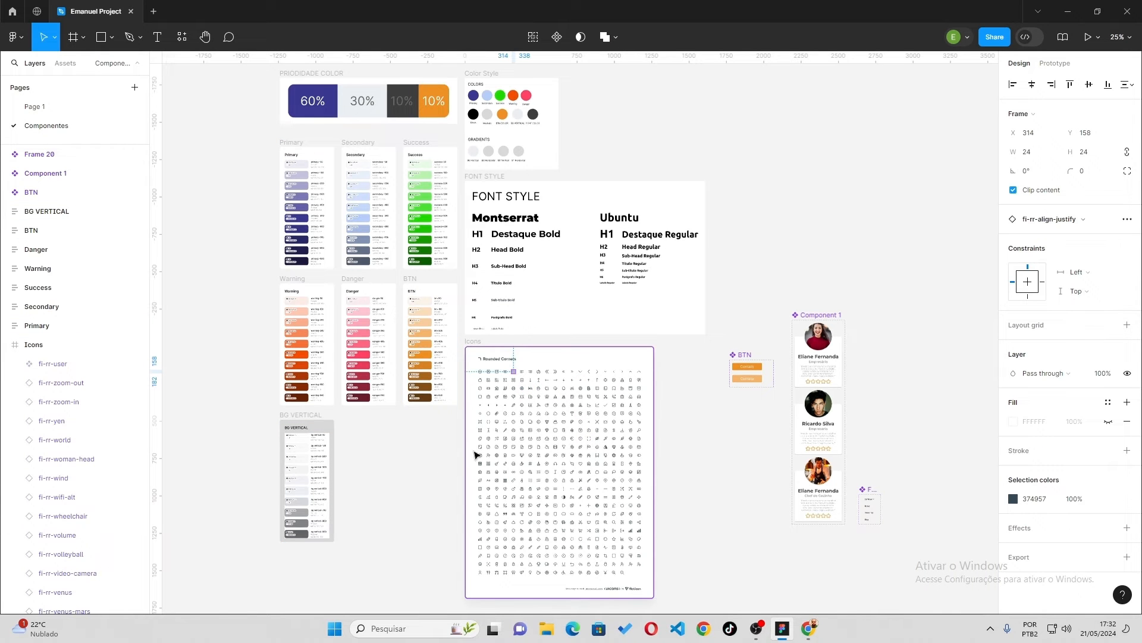
key("ctrl+plus")
key("ctrl+plus")
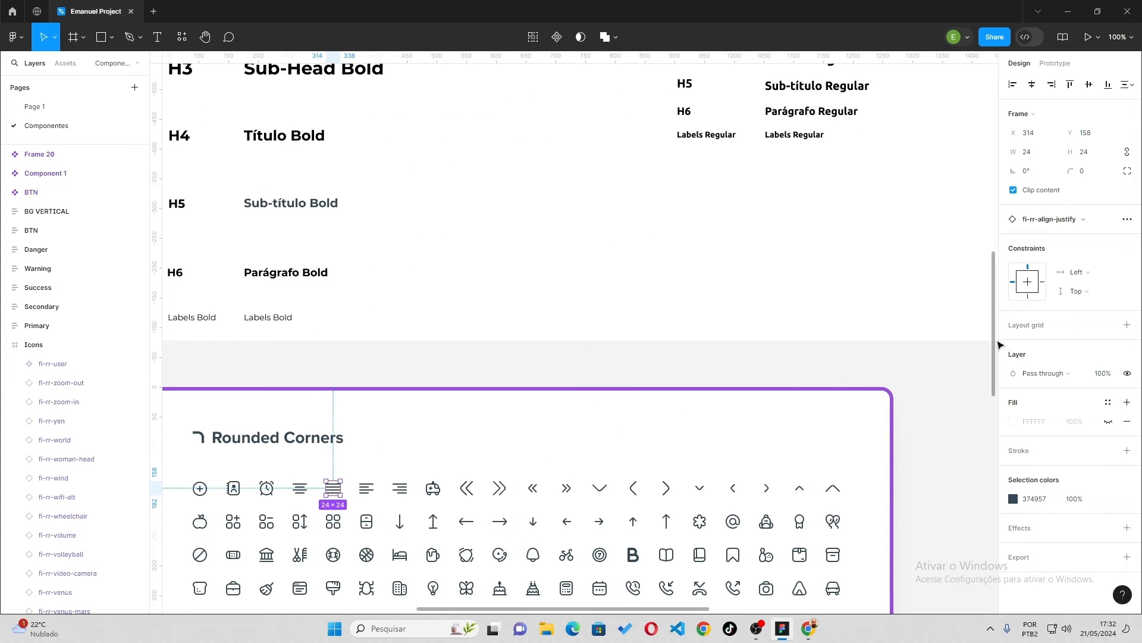
left_click_drag(994, 347, 981, 556)
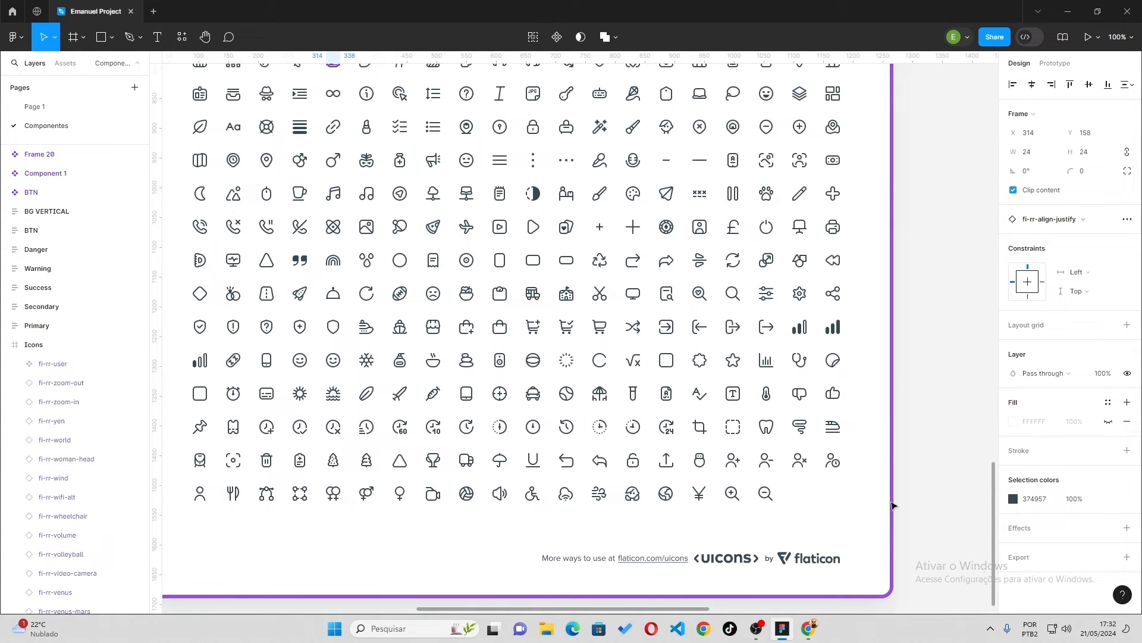
left_click(500, 329)
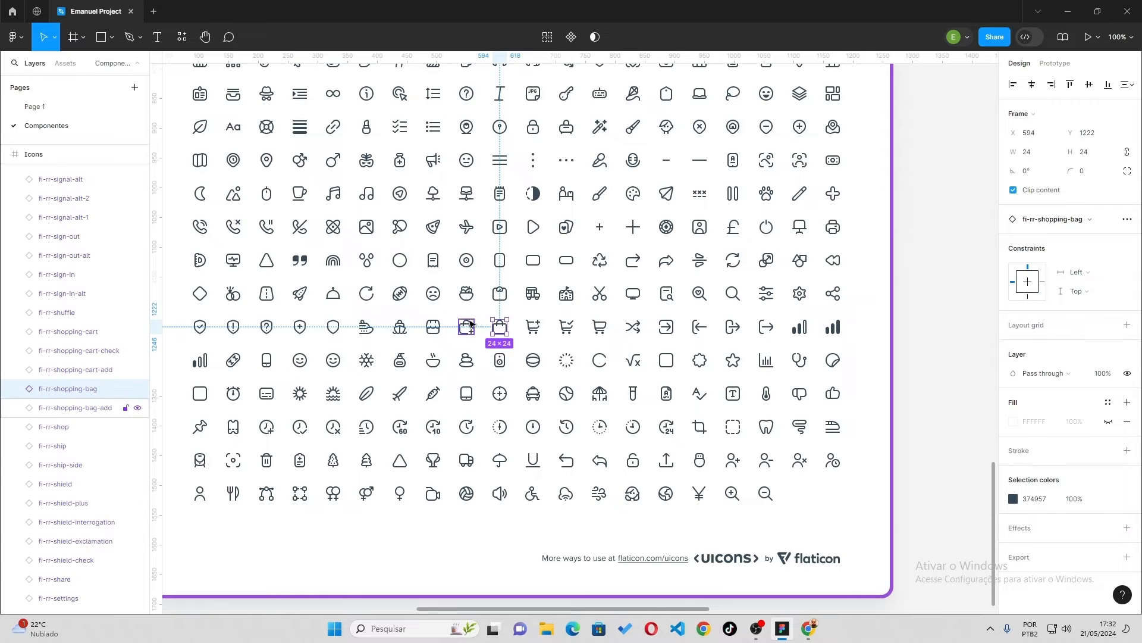
Paste the shopping bag icon on Page 1 and place it to the right of the menu icon.
left_click(34, 107)
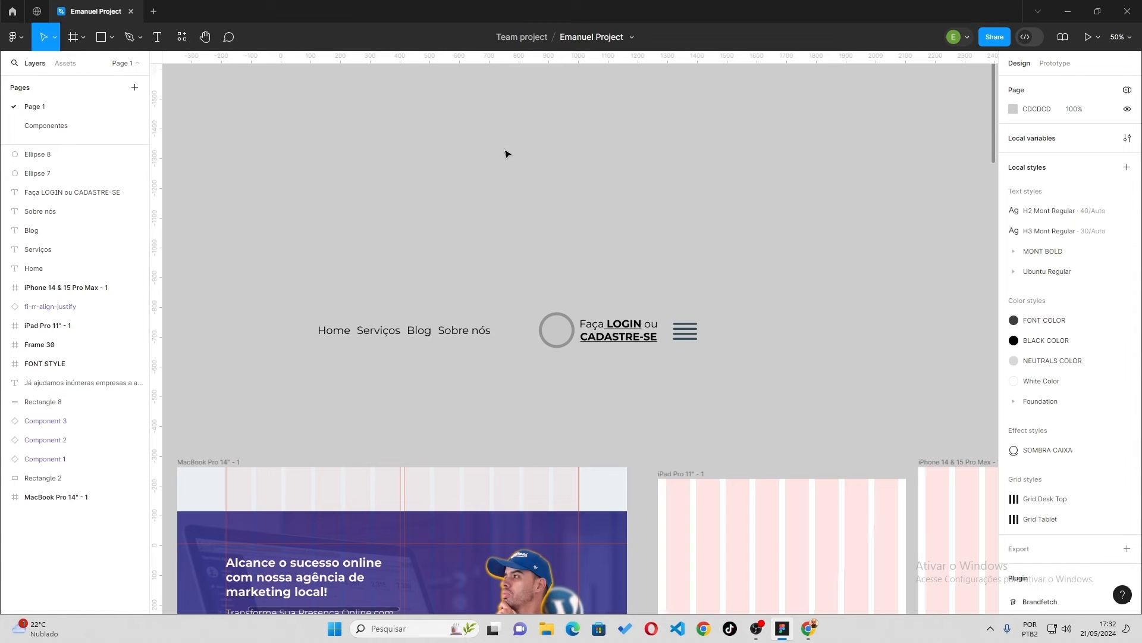
left_click_drag(470, 129, 839, 209)
left_click_drag(721, 297, 853, 381)
key("ctrl+v")
left_click_drag(574, 338, 731, 332)
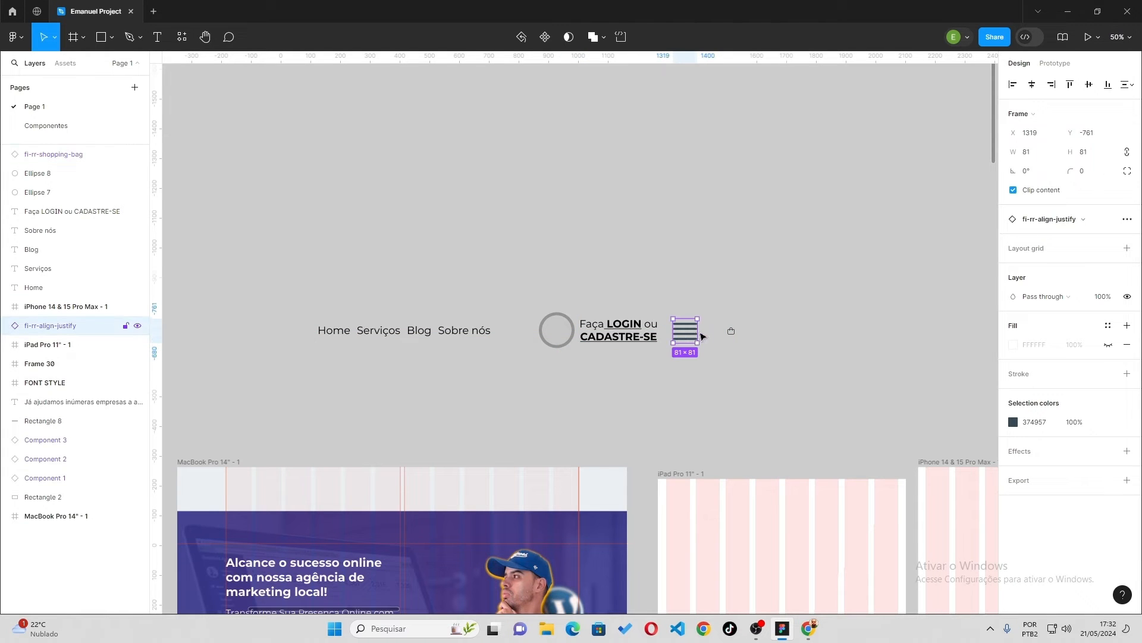
Resize the shopping bag icon to 81 × 81 and line it up with the menu icon beside the login text.
left_click(1038, 156)
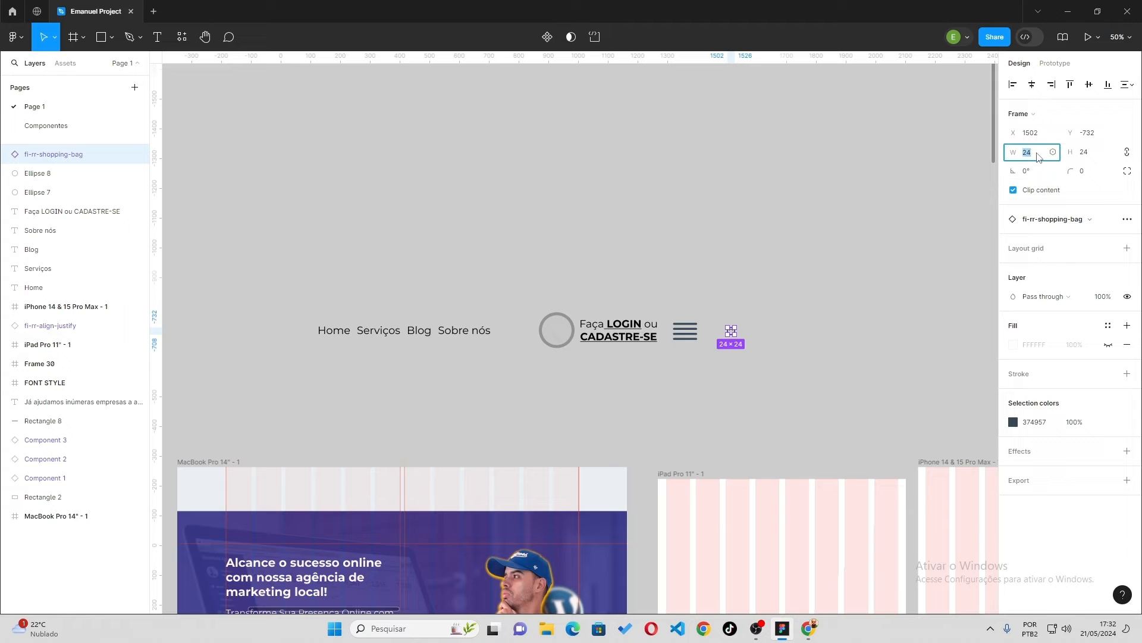
key("Return")
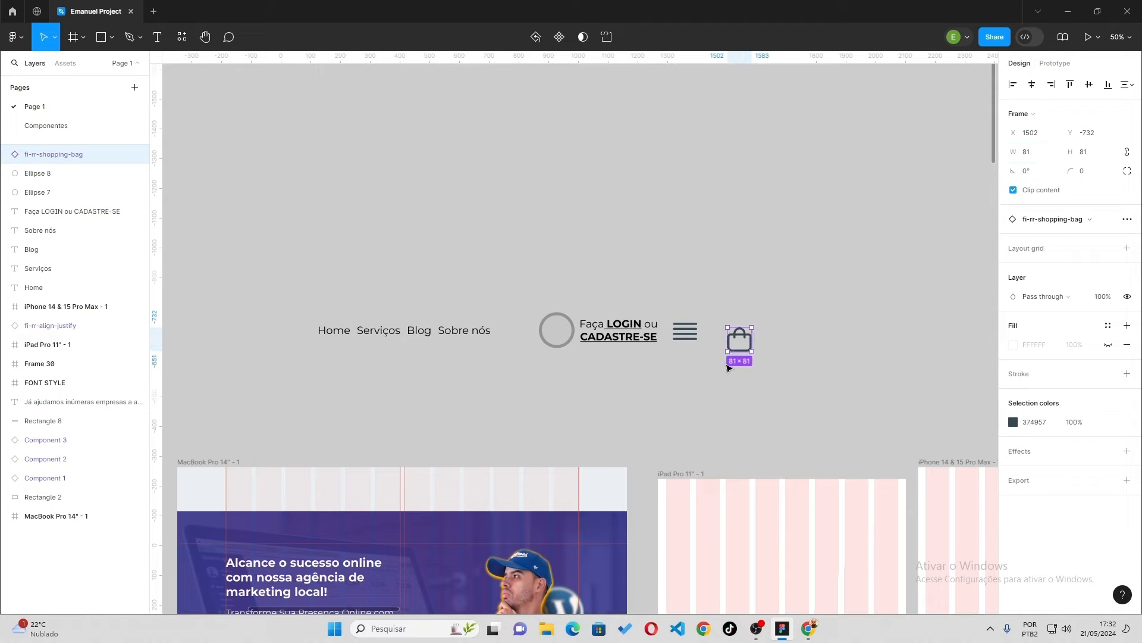
left_click_drag(738, 352, 682, 370)
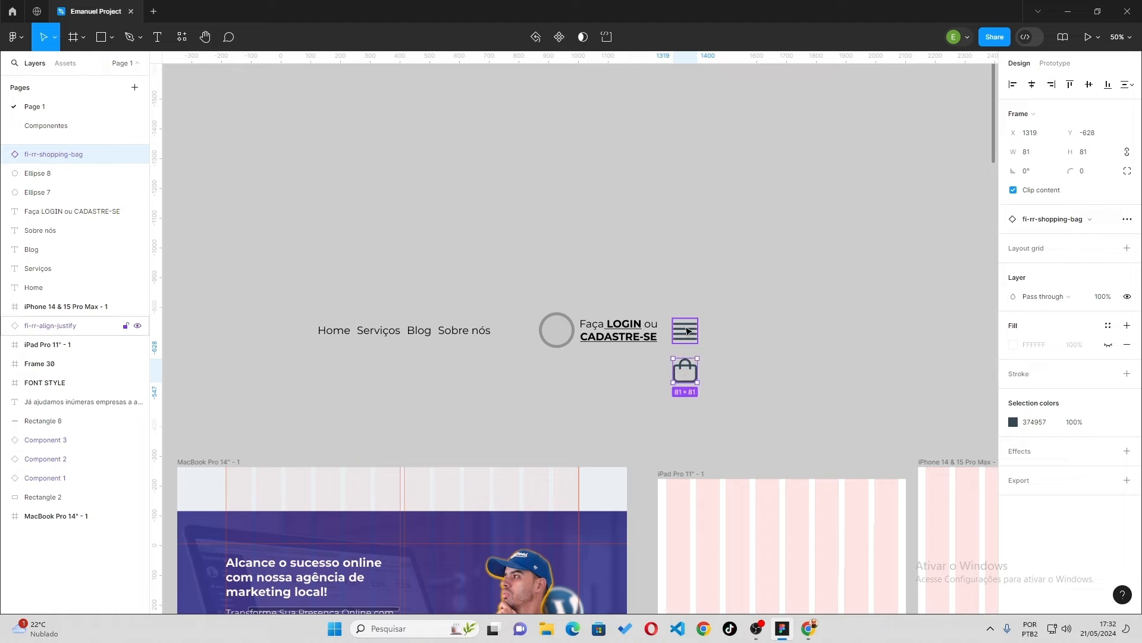
left_click_drag(687, 328, 776, 326)
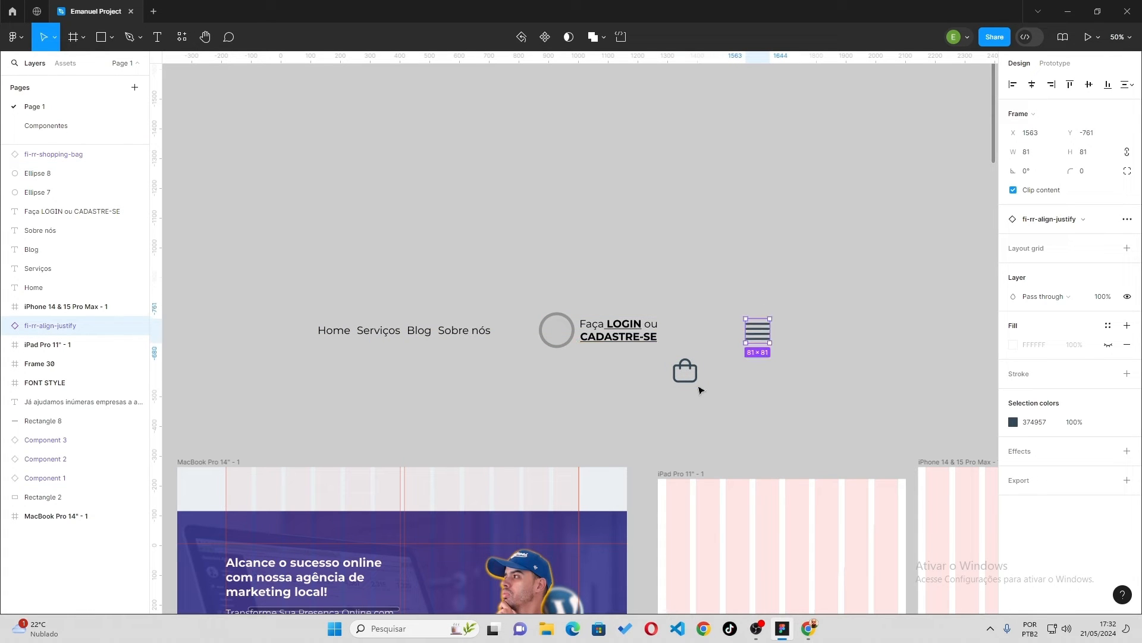
left_click_drag(690, 378, 721, 342)
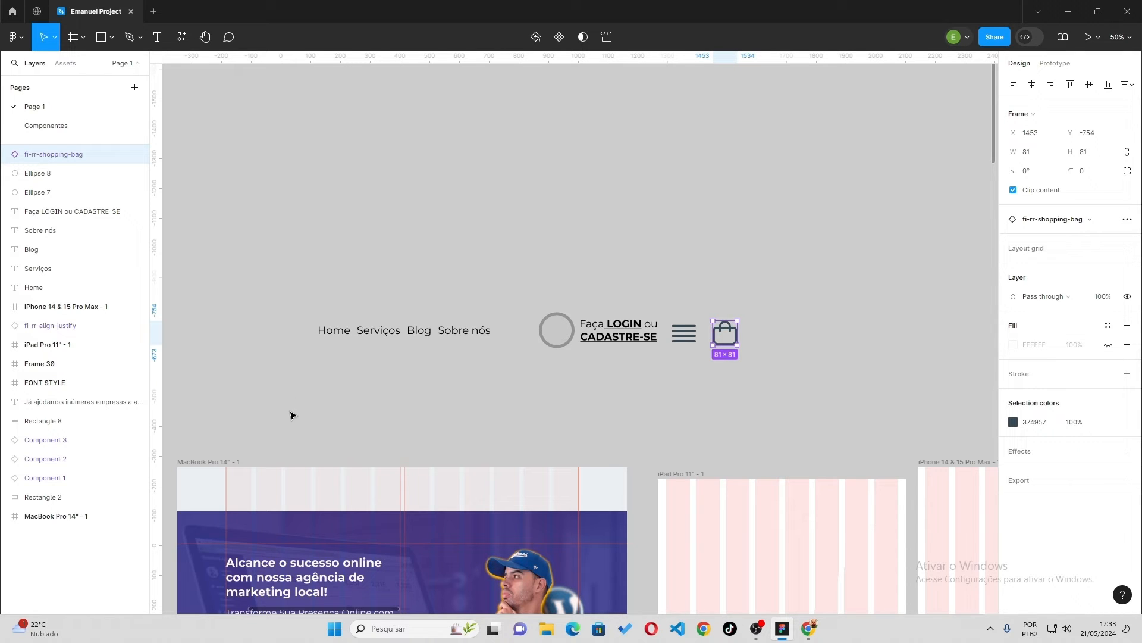
left_click(331, 304)
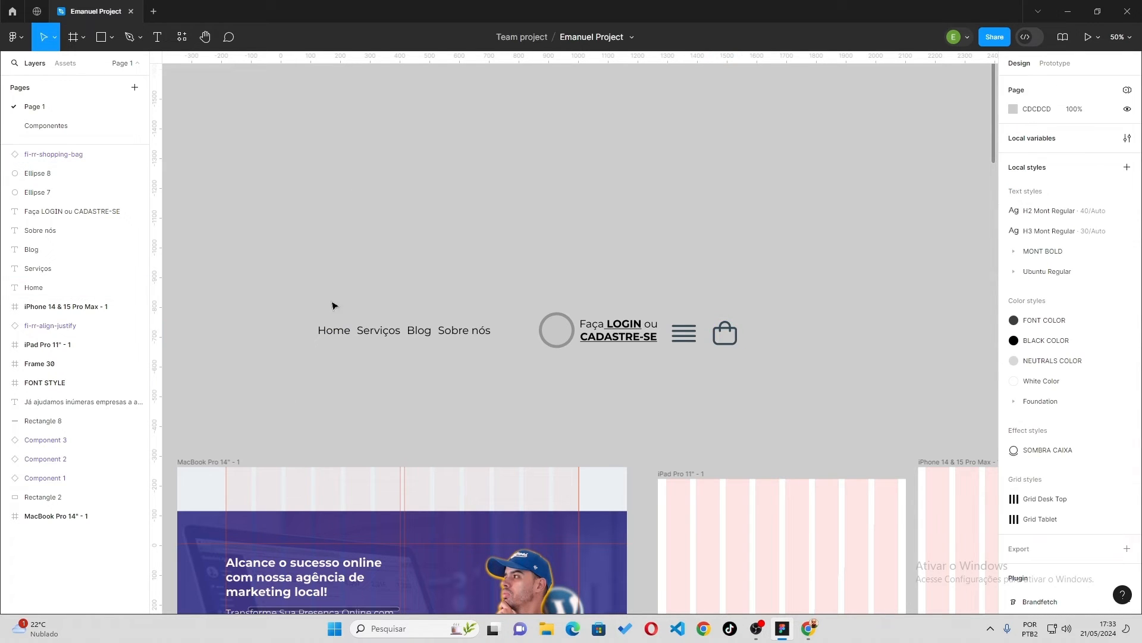
Add a text with the site owner's first name below the navigation texts as the header logo.
left_click(342, 333)
left_click_drag(239, 376, 505, 406)
key("t")
left_click(382, 384)
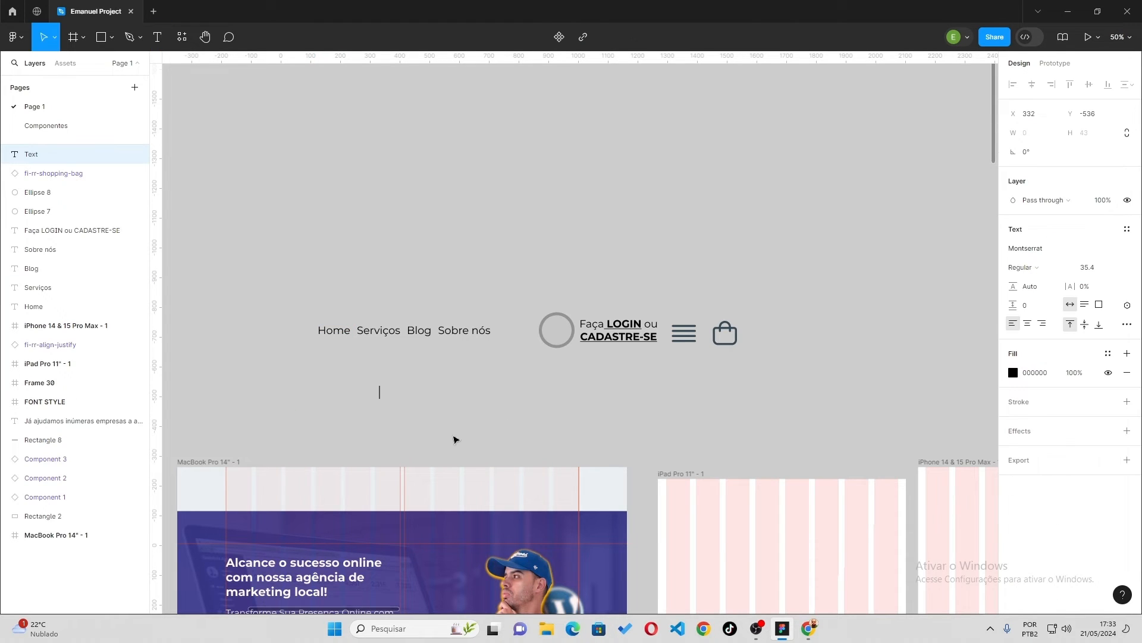
type("Emanuel")
key("Escape")
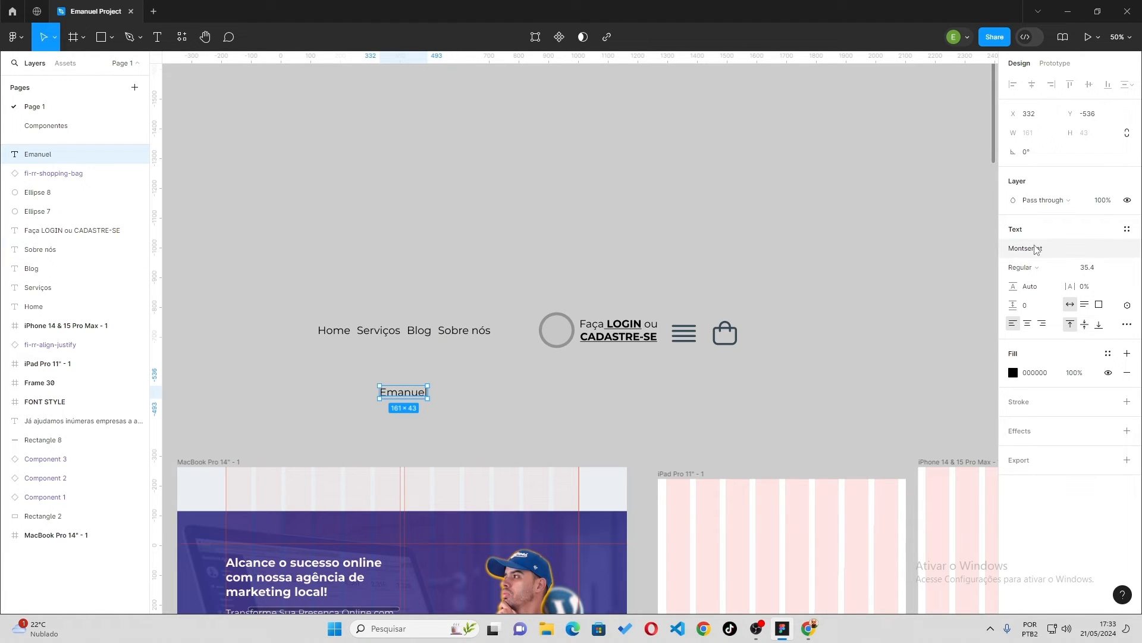
Set the logo text's font to MonteCarlo and move it to the left of the Home text.
left_click(1010, 252)
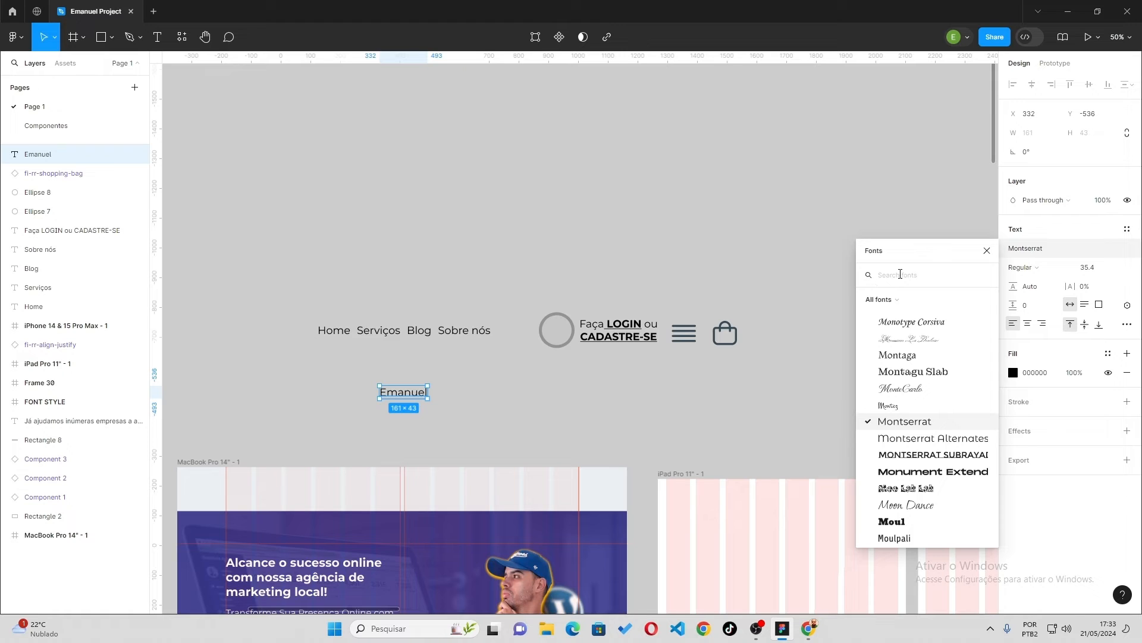
type("mont")
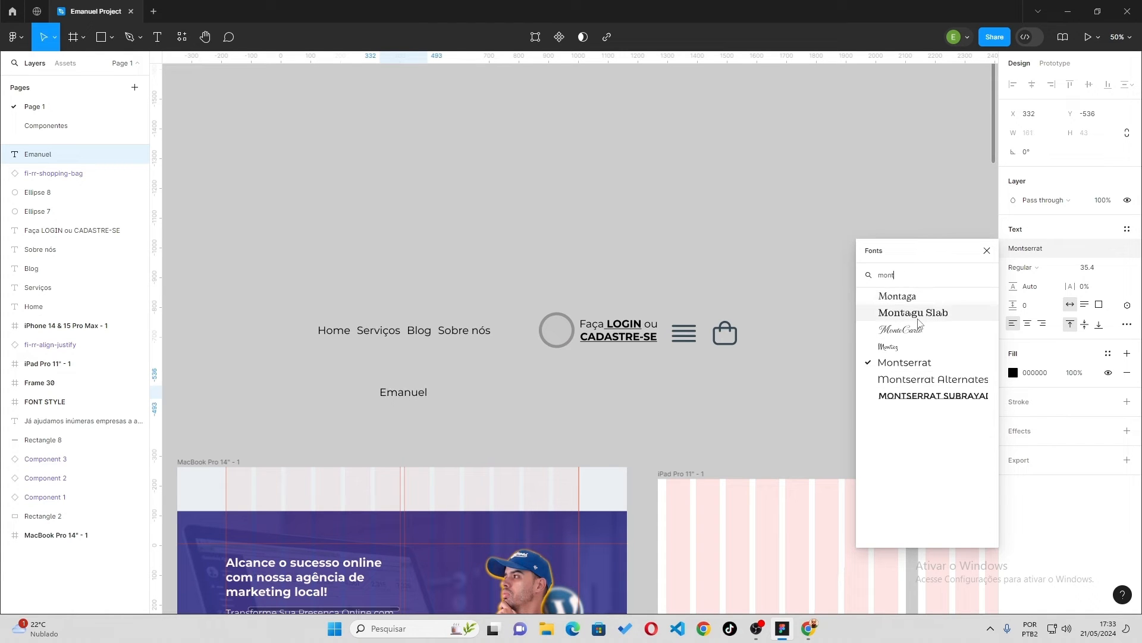
left_click(900, 329)
left_click_drag(397, 400, 283, 335)
left_click_drag(211, 266, 508, 229)
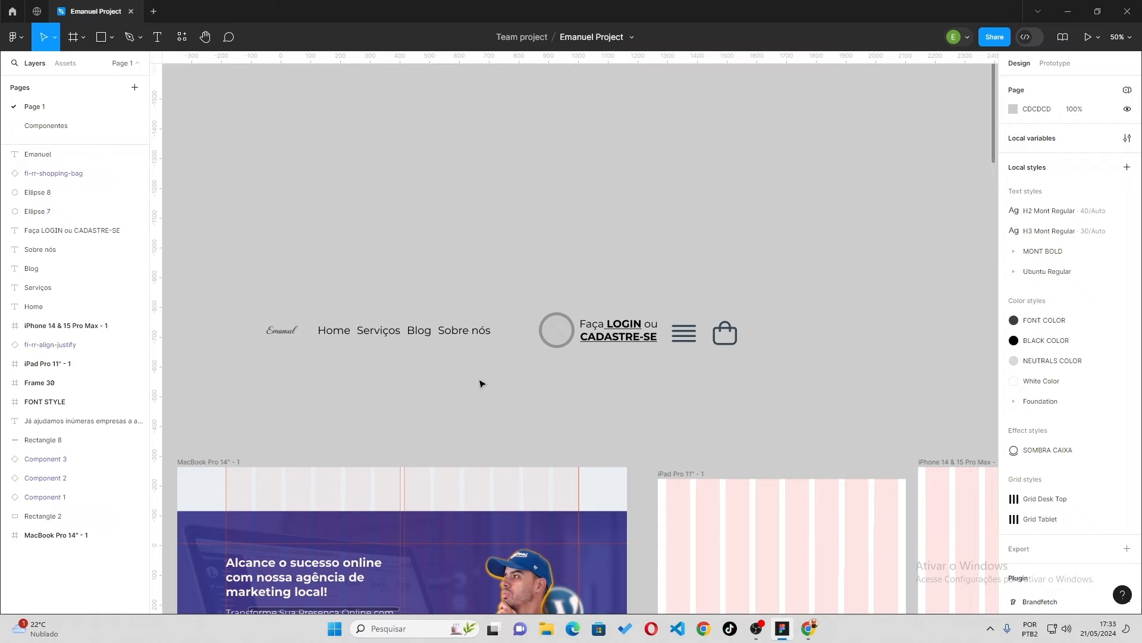
left_click(454, 332)
left_click(419, 330)
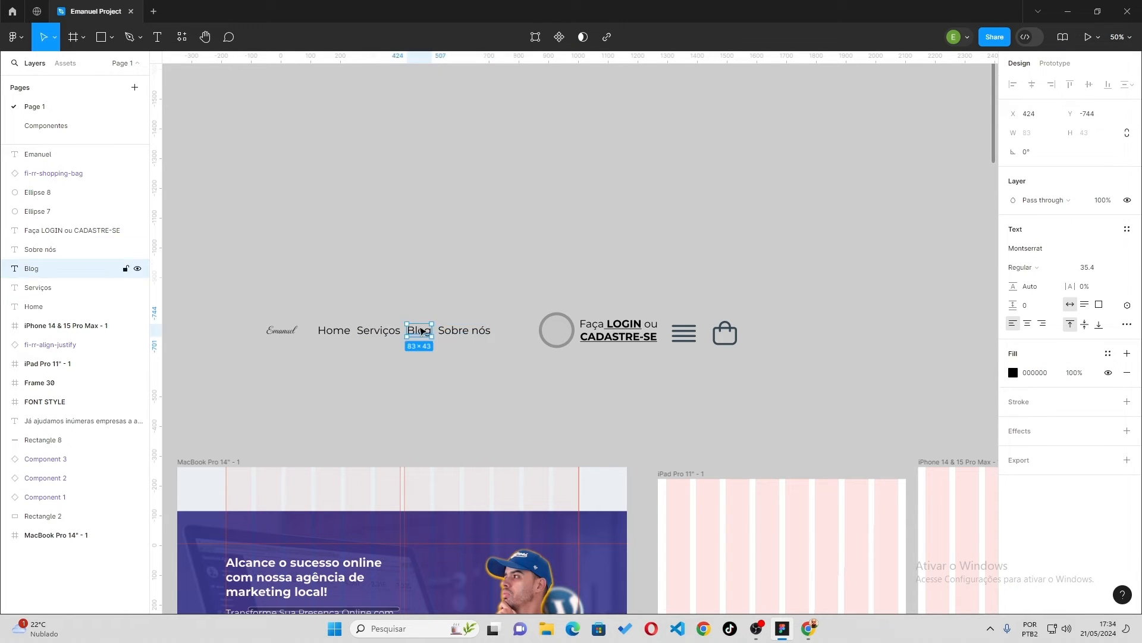
left_click(375, 331)
left_click(330, 330)
left_click(333, 391)
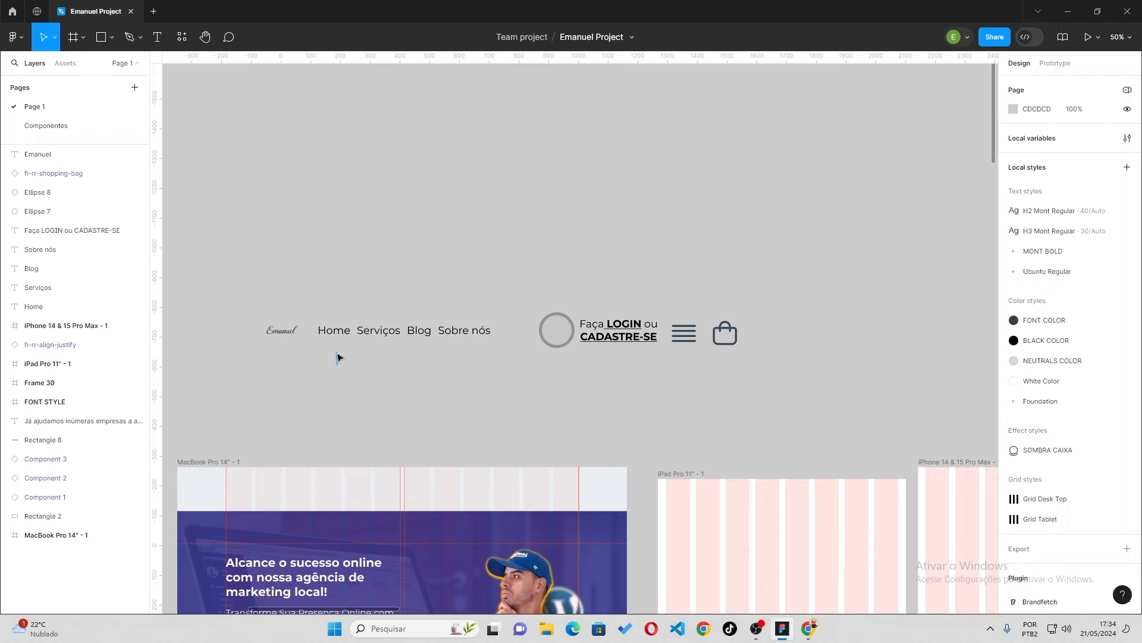
left_click_drag(337, 364, 337, 319)
left_click_drag(320, 424, 334, 359)
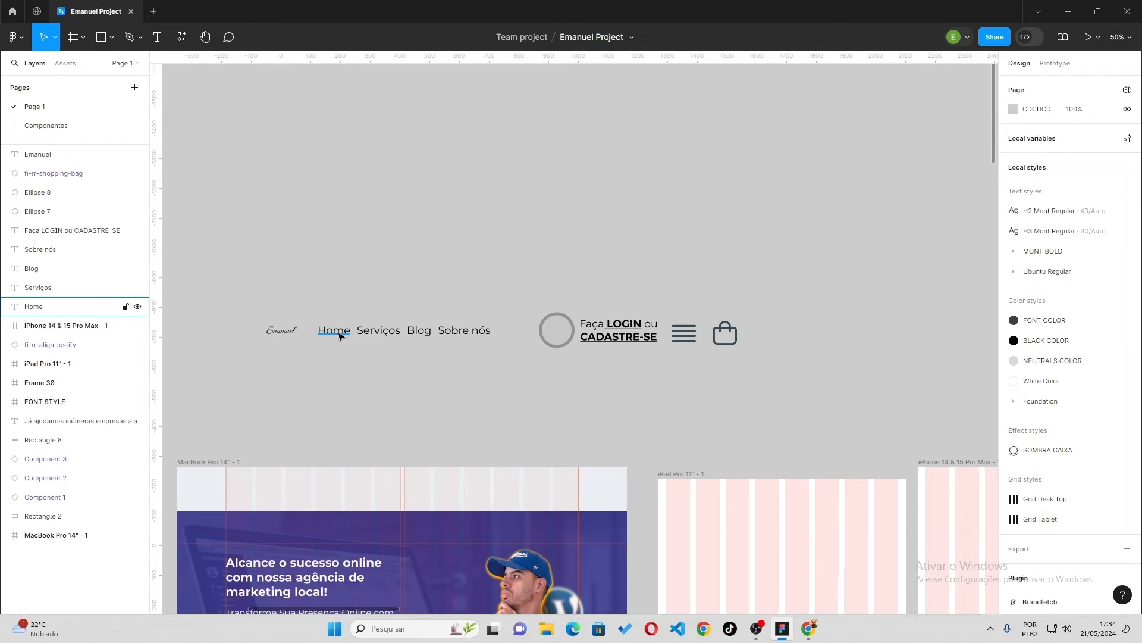
Wrap each of the navigation texts Home, Serviços, Blog and Sobre nós in its own auto layout frame.
left_click(340, 336)
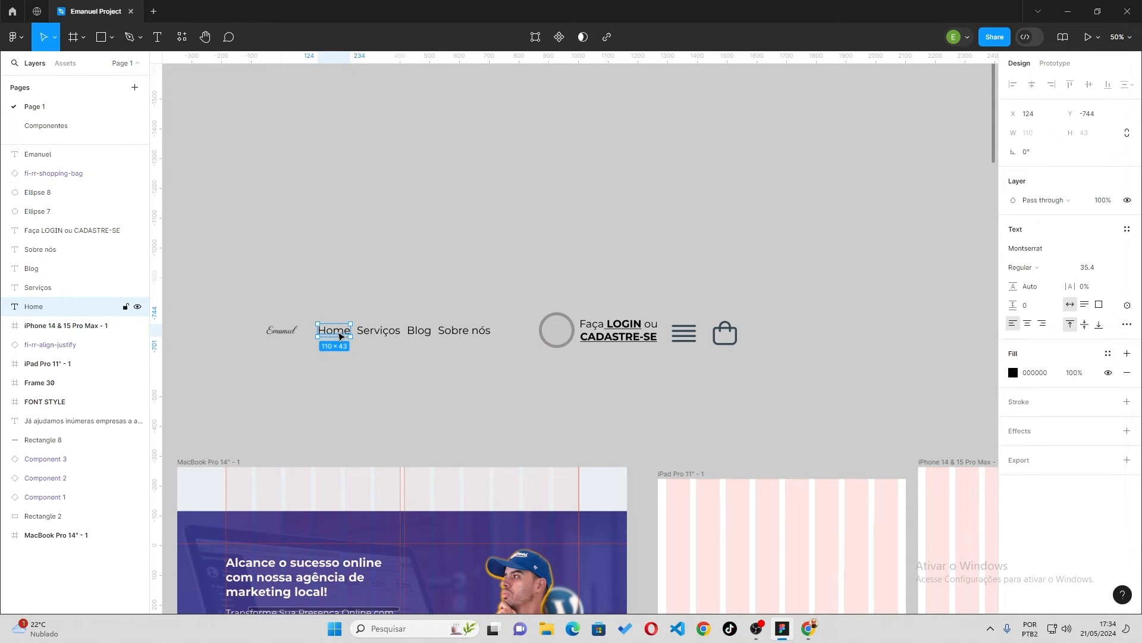
key("shift+a")
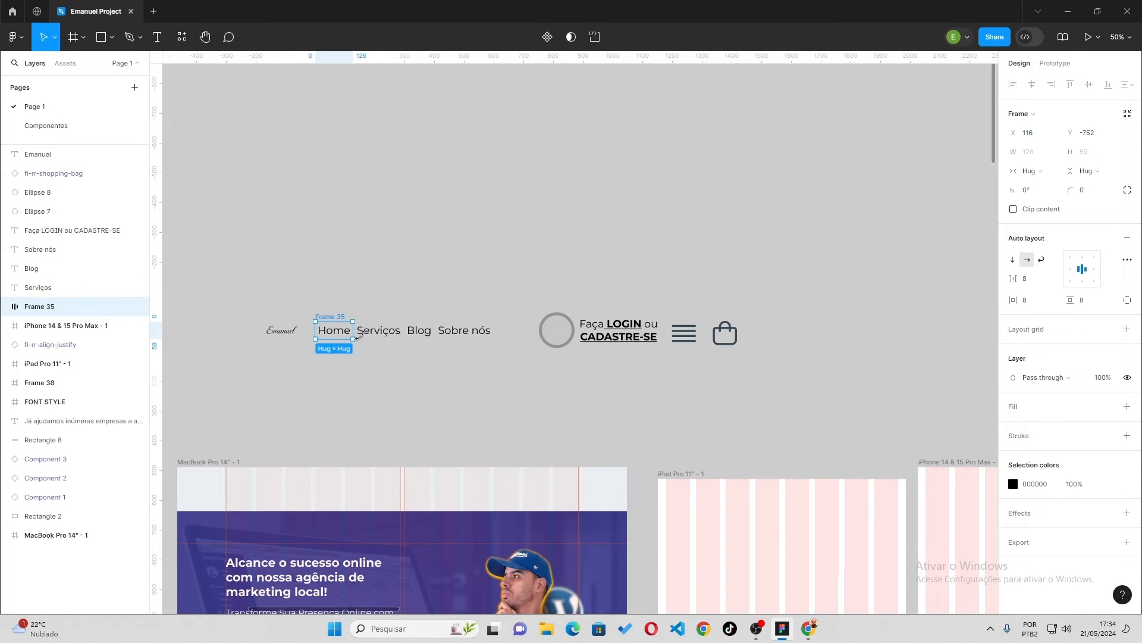
left_click(370, 336)
key("shift+a")
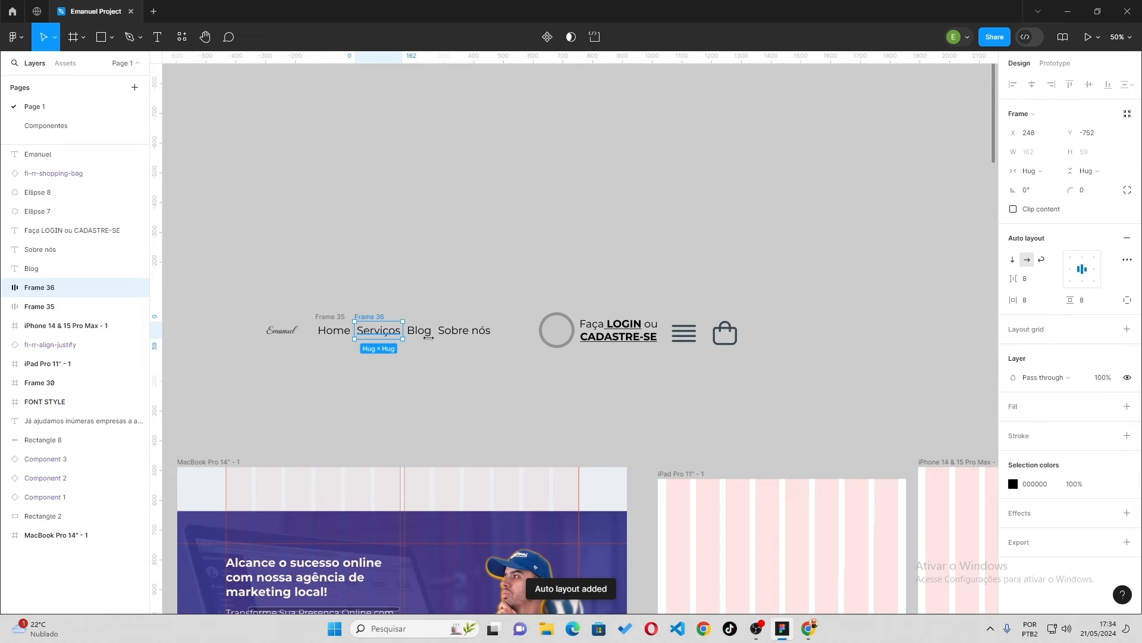
left_click(426, 335)
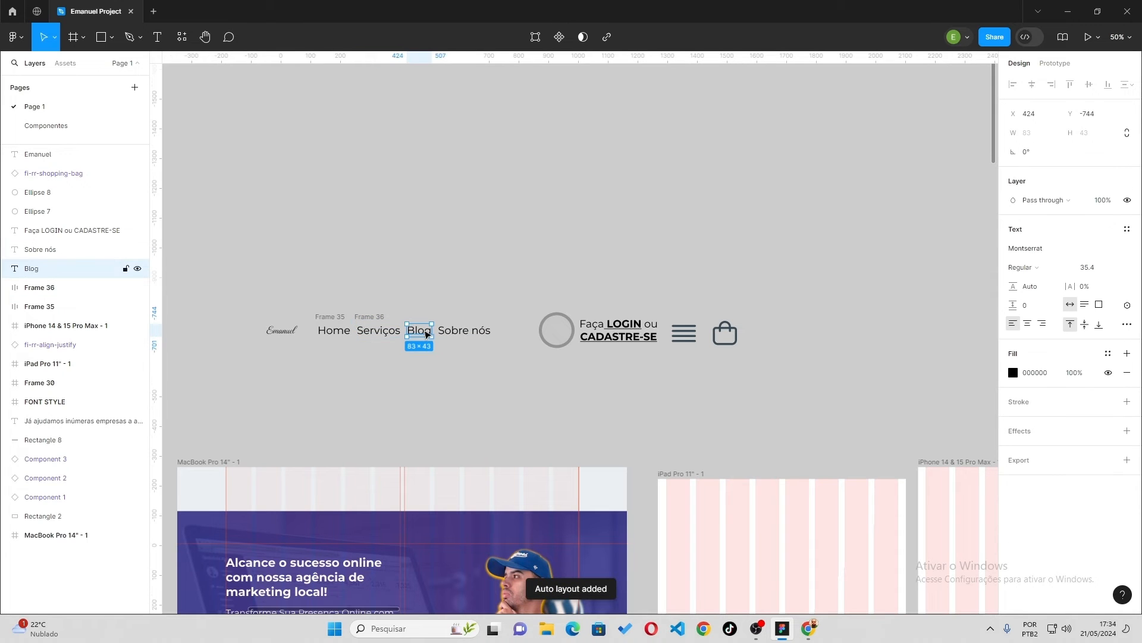
key("shift+a")
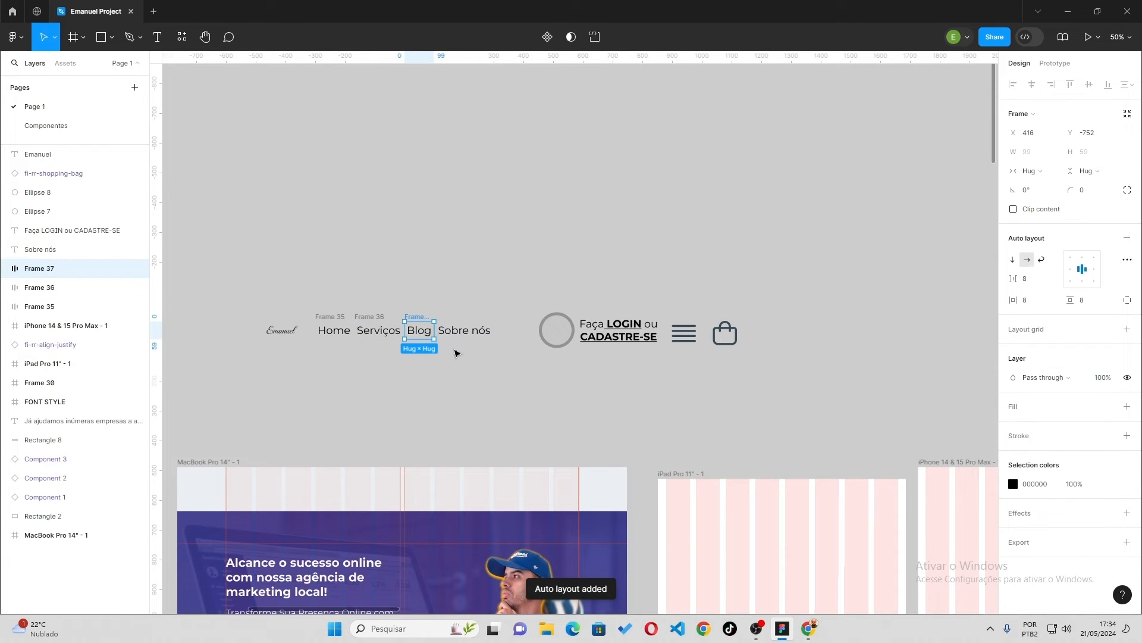
left_click(456, 335)
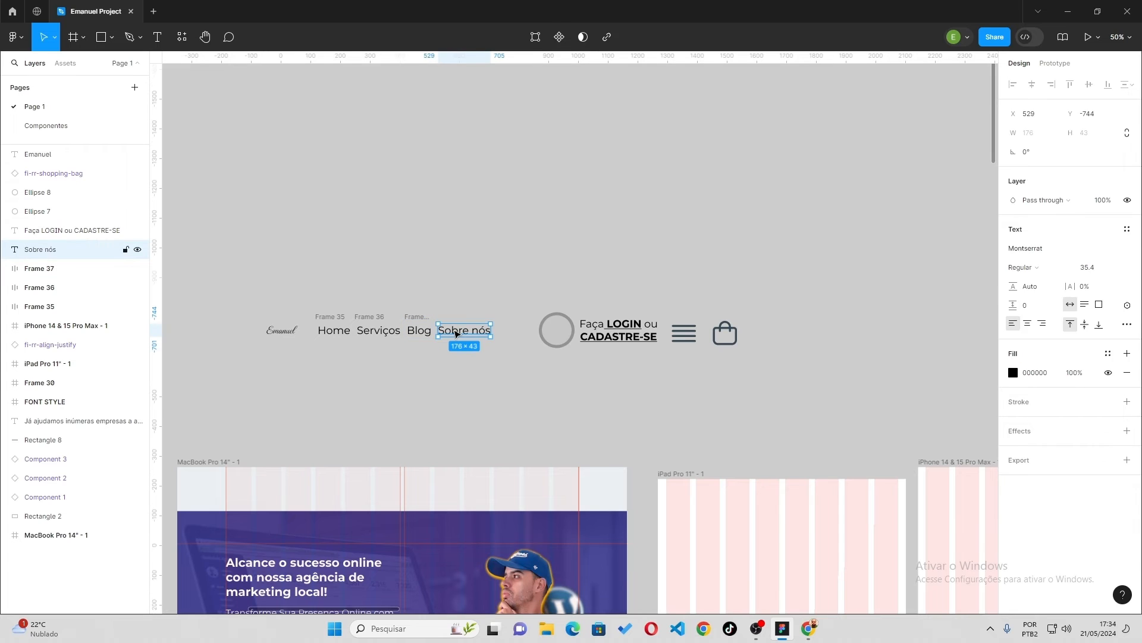
key("shift+a")
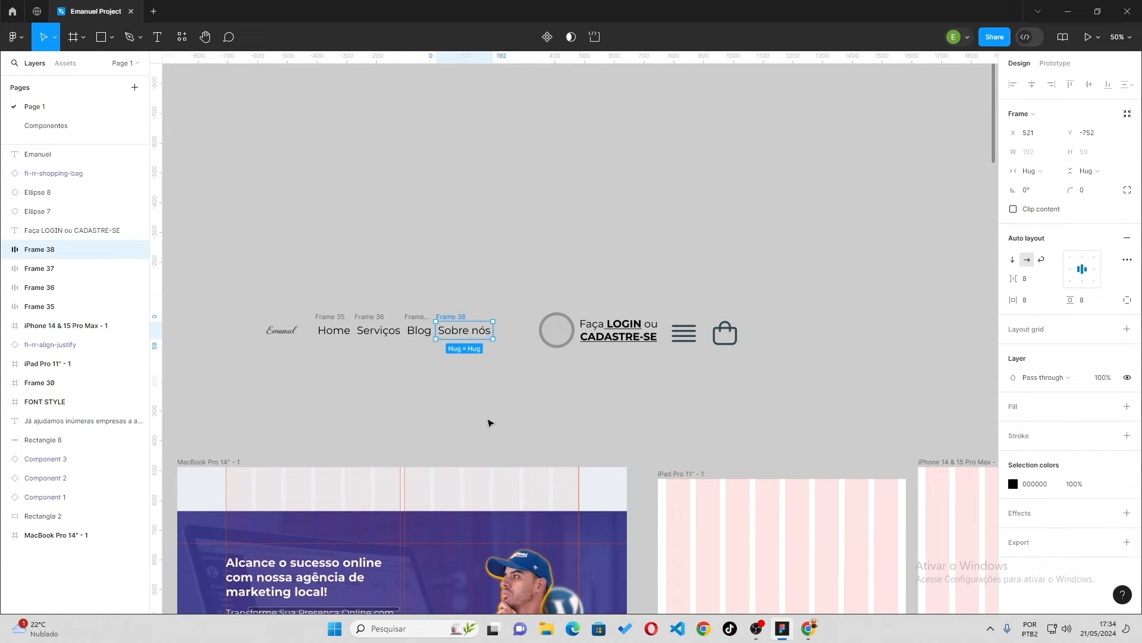
Combine the four navigation frames into one horizontal auto layout and move it above the other header elements.
left_click(514, 397)
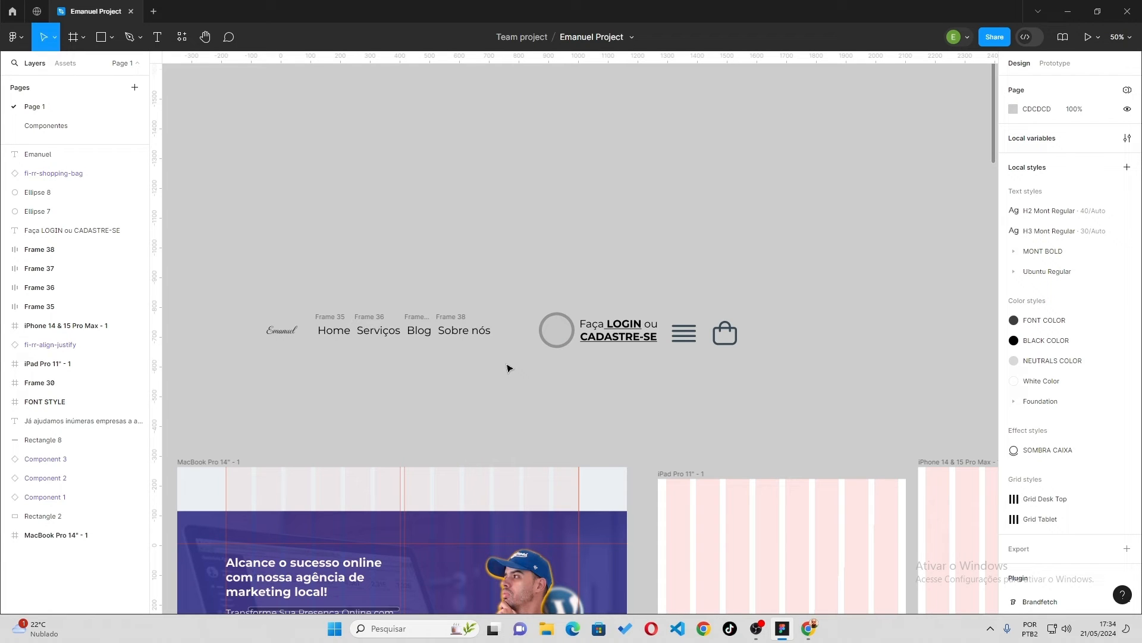
left_click_drag(500, 355, 311, 311)
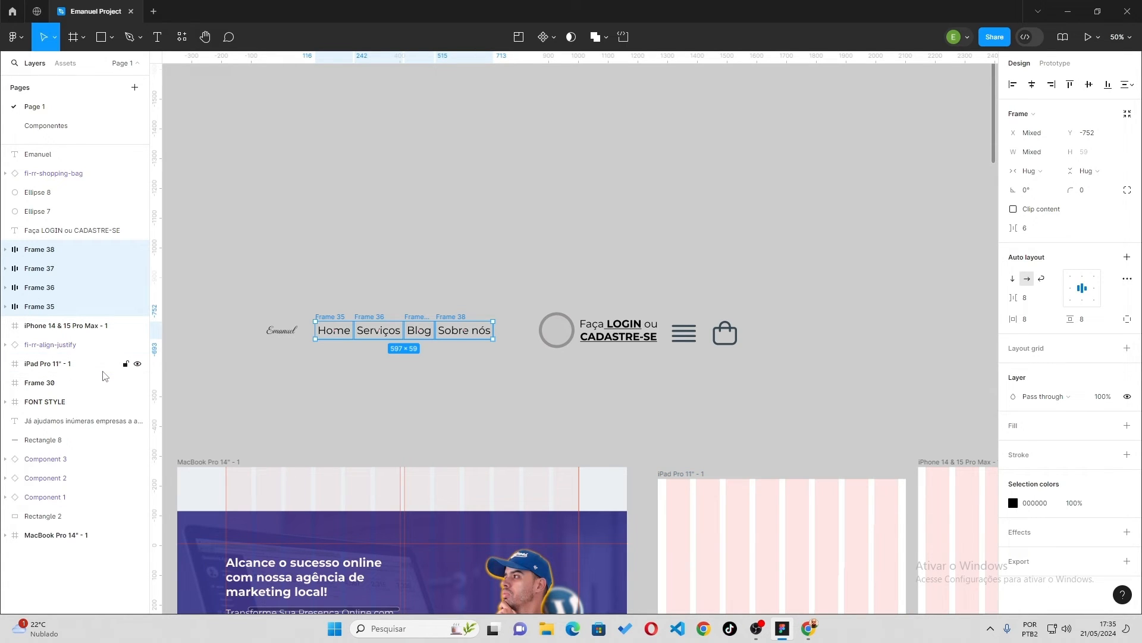
key("shift+a")
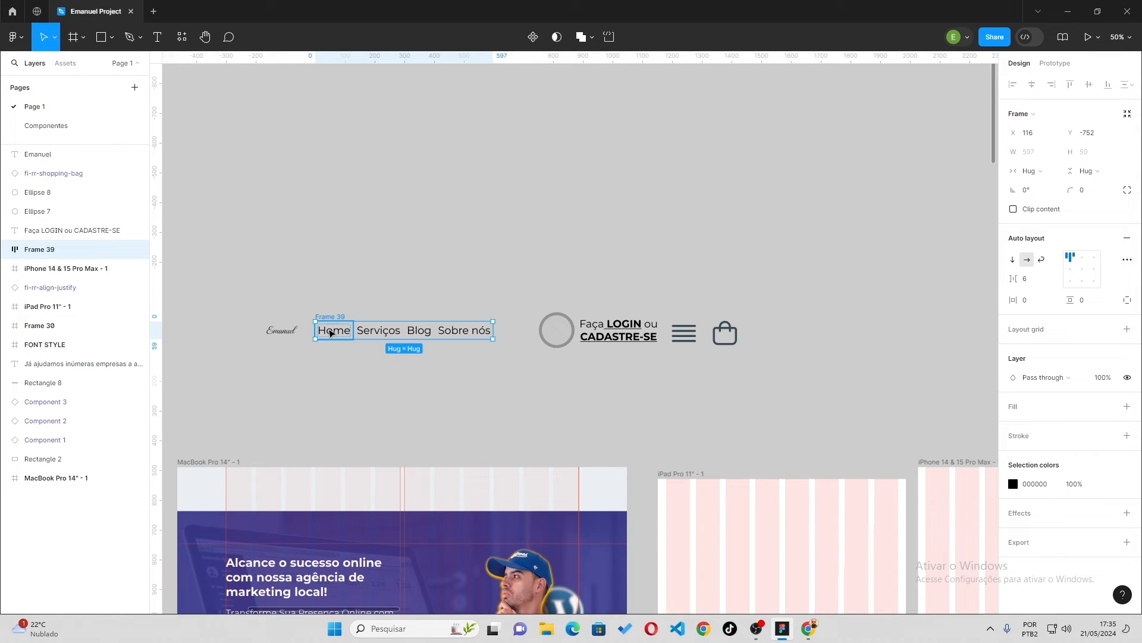
left_click(329, 333)
left_click_drag(330, 333, 321, 245)
left_click(321, 245)
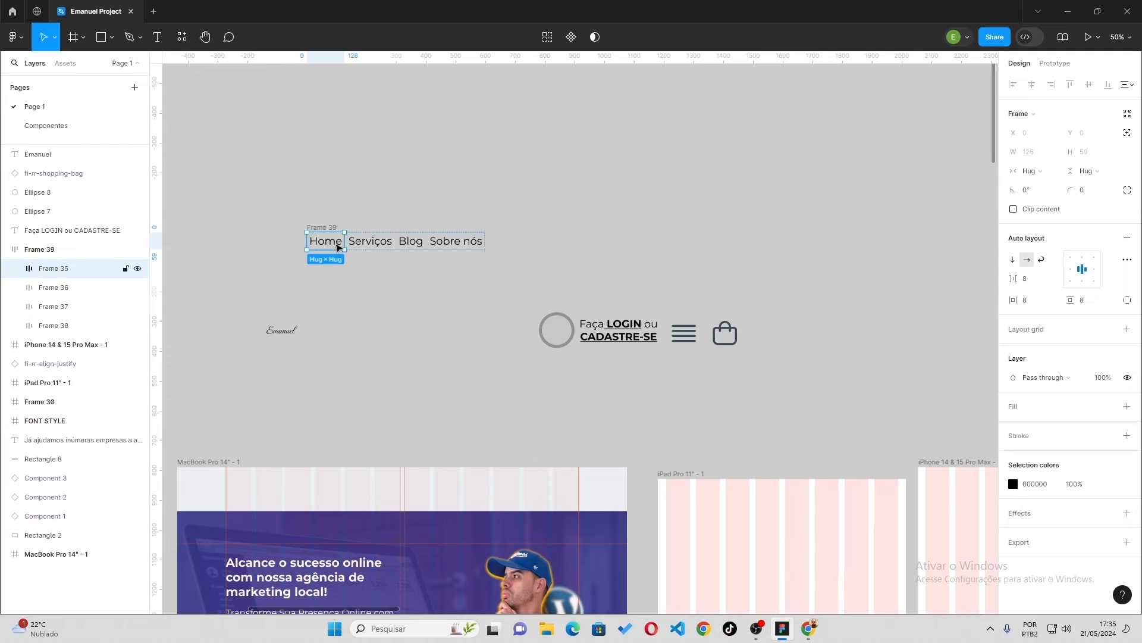
Try moving Home to the end of the navigation row and return it to the first place.
left_click_drag(335, 244, 445, 239)
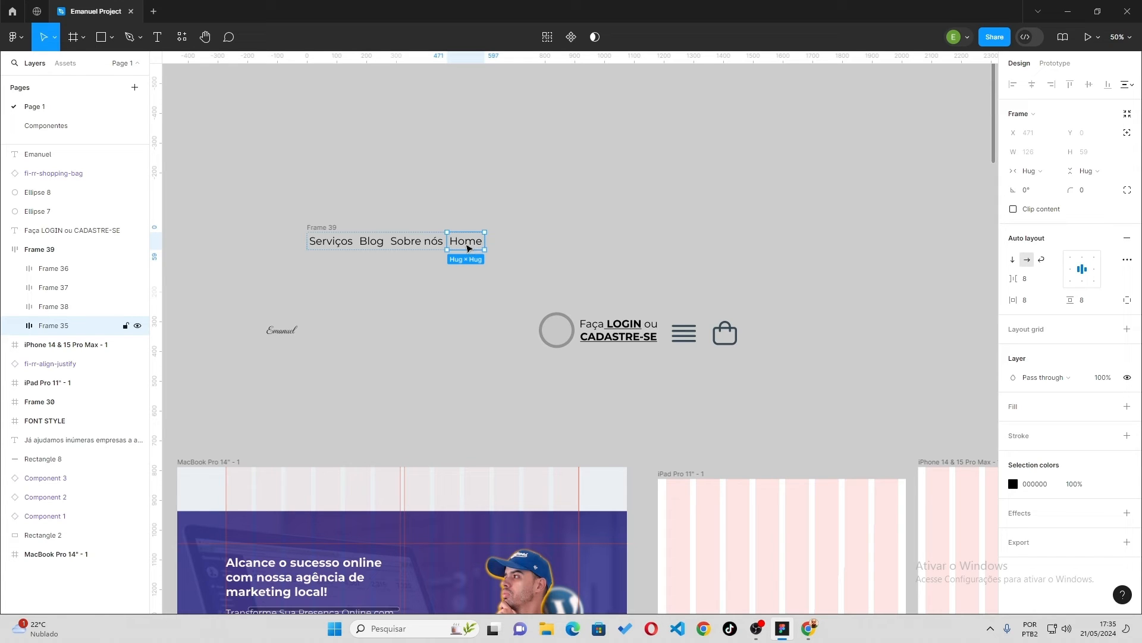
left_click_drag(454, 247, 333, 248)
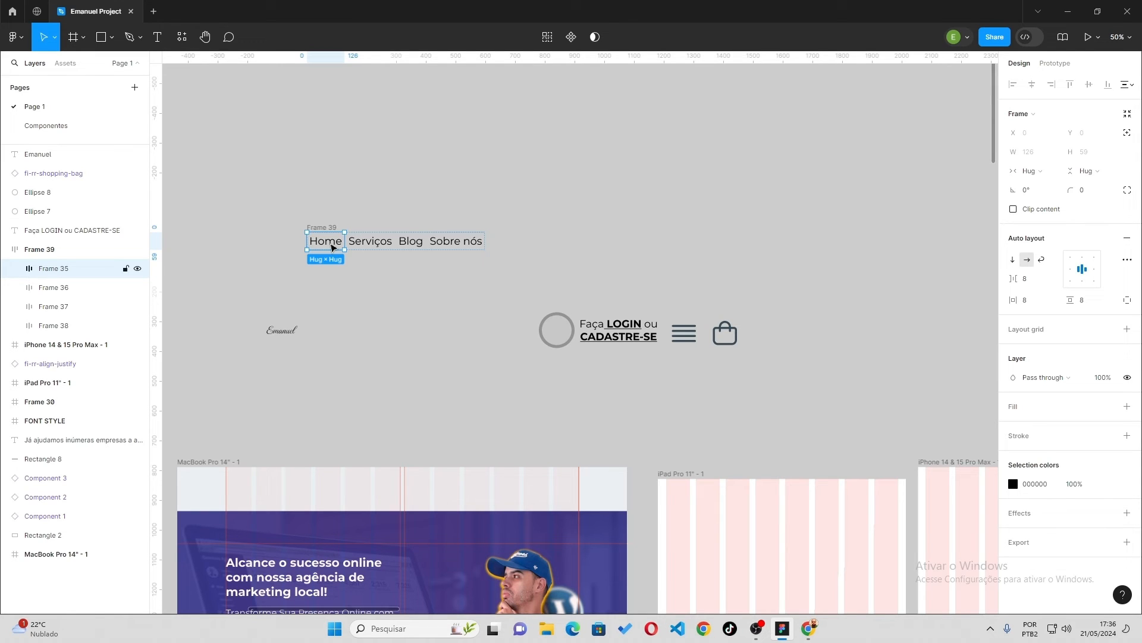
key("Escape")
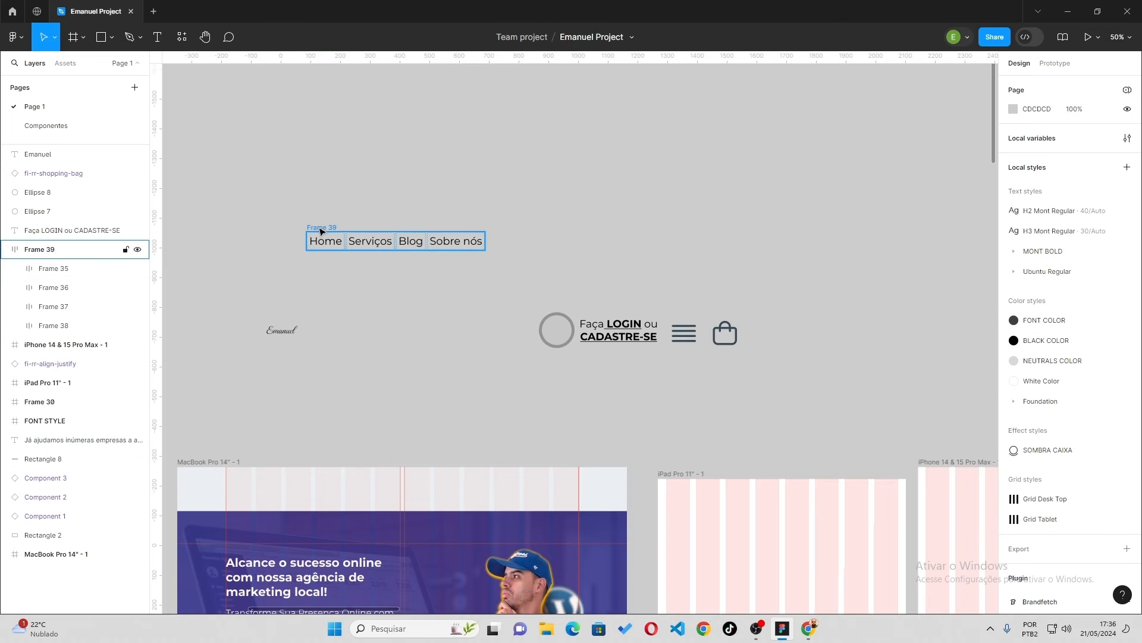
Wrap the login text and the round user icon beside it in one horizontal auto layout frame.
left_click(321, 230)
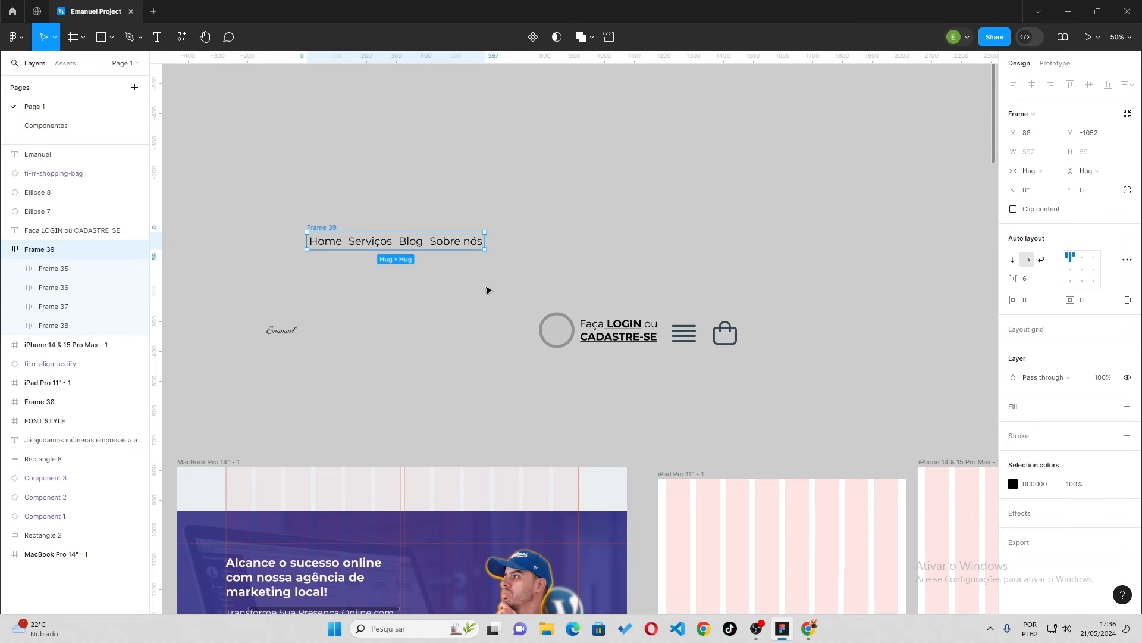
left_click_drag(486, 290, 655, 404)
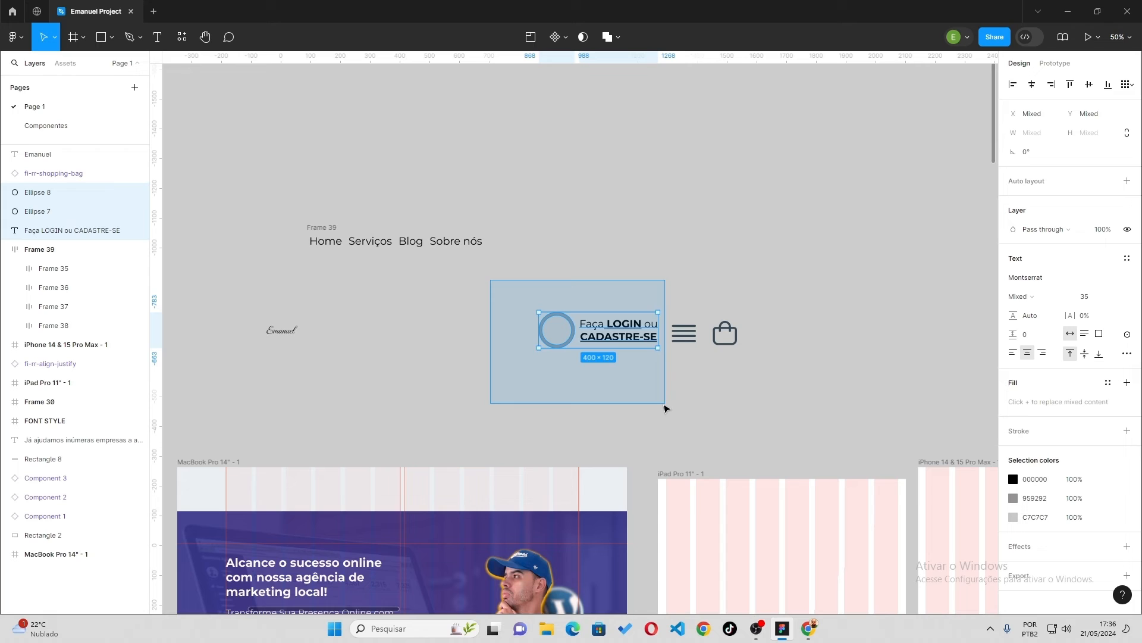
left_click_drag(666, 408, 663, 408)
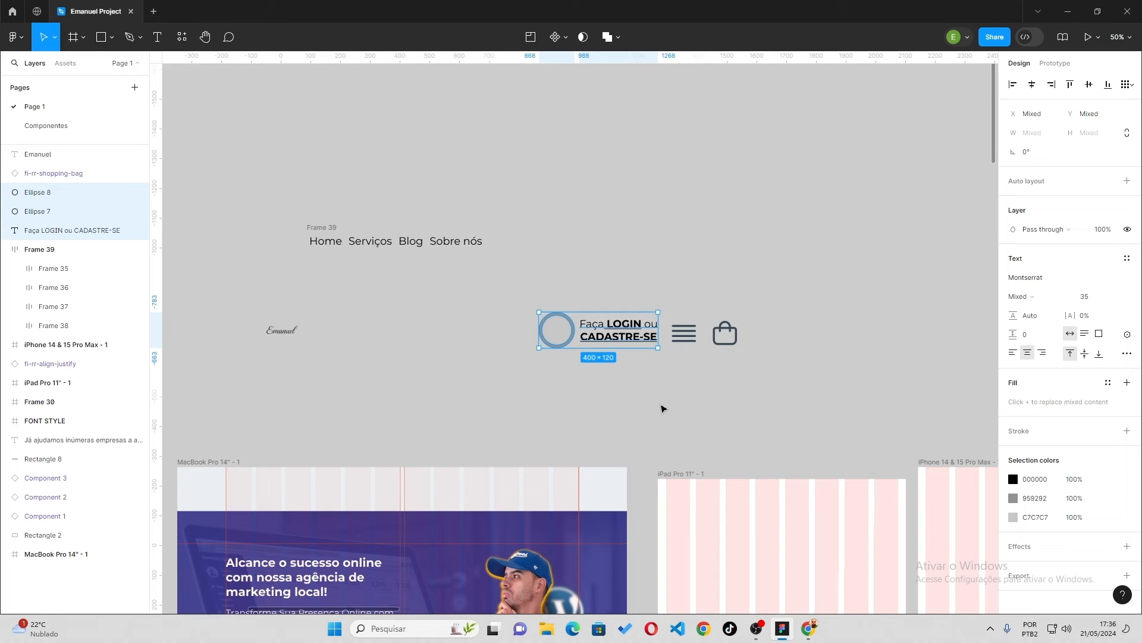
key("shift+a")
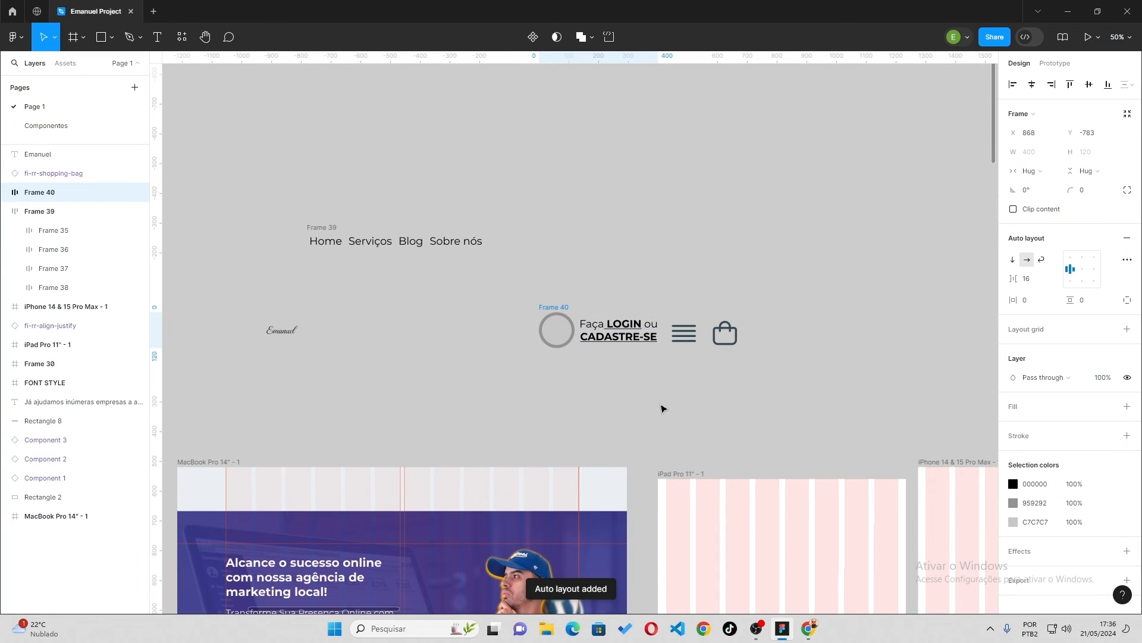
Wrap the shopping bag icon, the menu icon and the logo text each in its own auto layout frame.
left_click(732, 387)
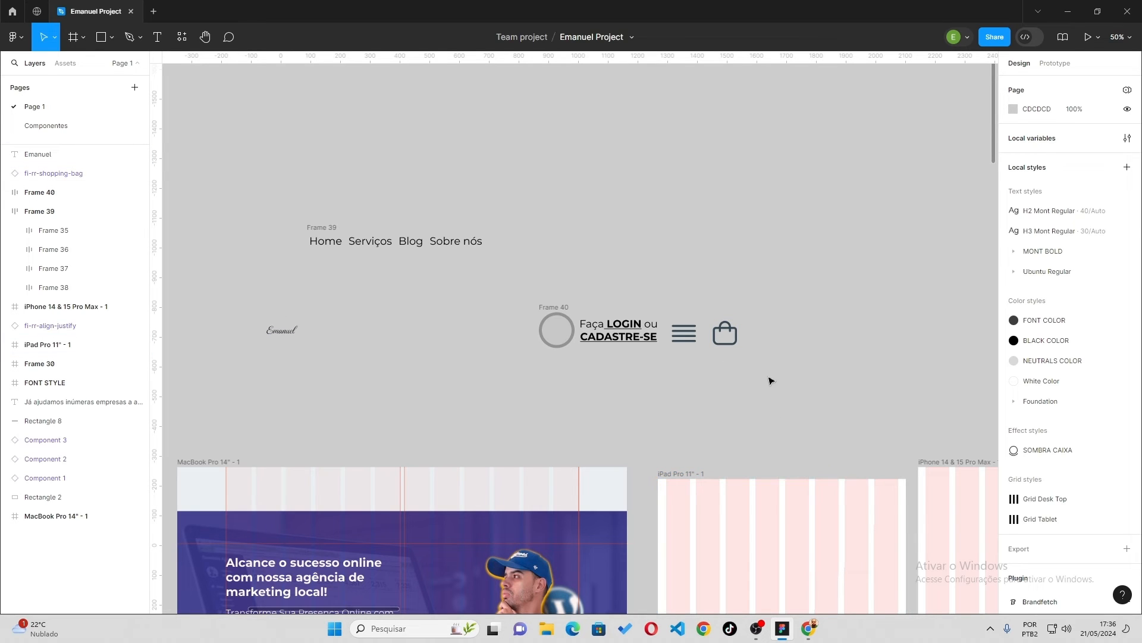
left_click(720, 333)
left_click(804, 408)
left_click_drag(791, 391, 711, 315)
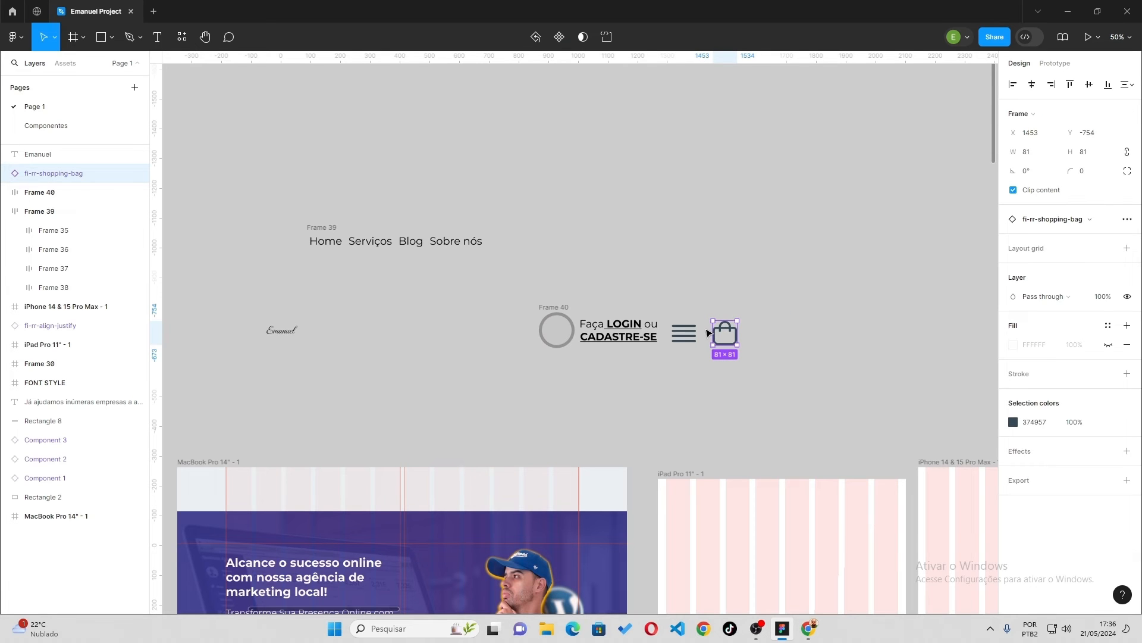
key("shift+a")
left_click_drag(691, 370, 680, 313)
key("shift+a")
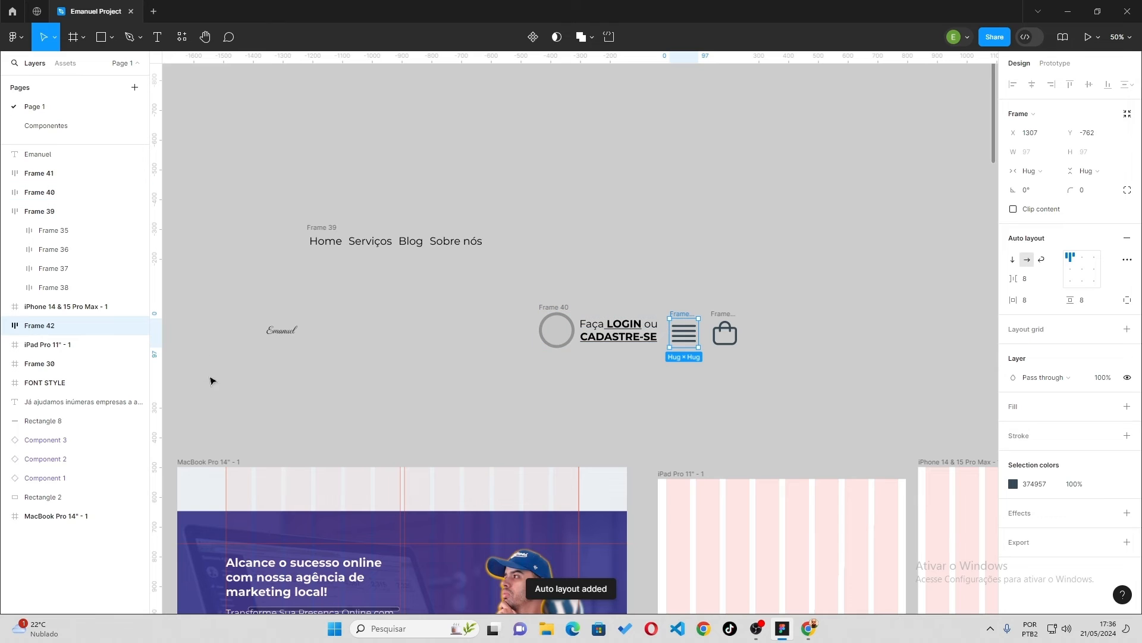
left_click_drag(185, 306, 375, 369)
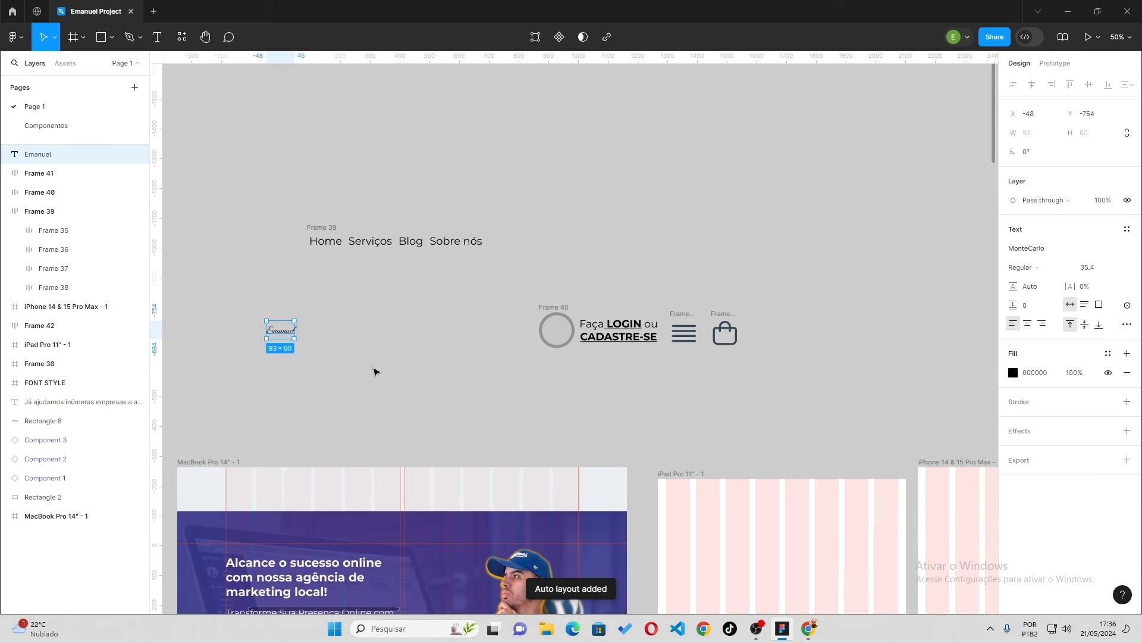
key("shift+a")
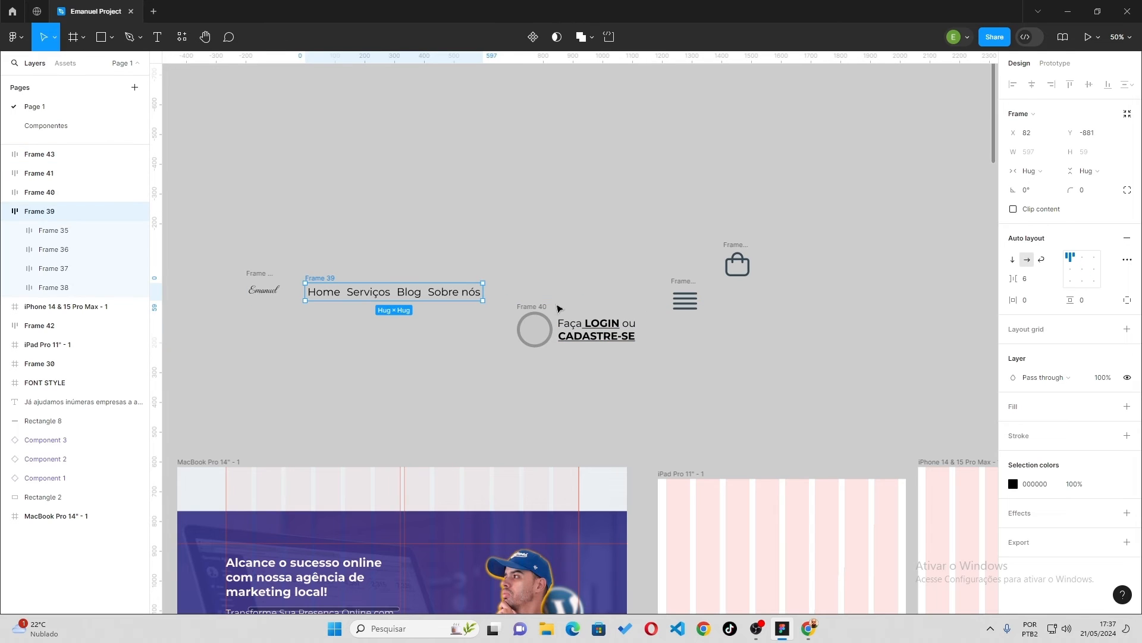
Line up the login, menu and shopping bag frames beside the navigation and wrap the whole header row in one auto layout.
left_click_drag(559, 308, 535, 274)
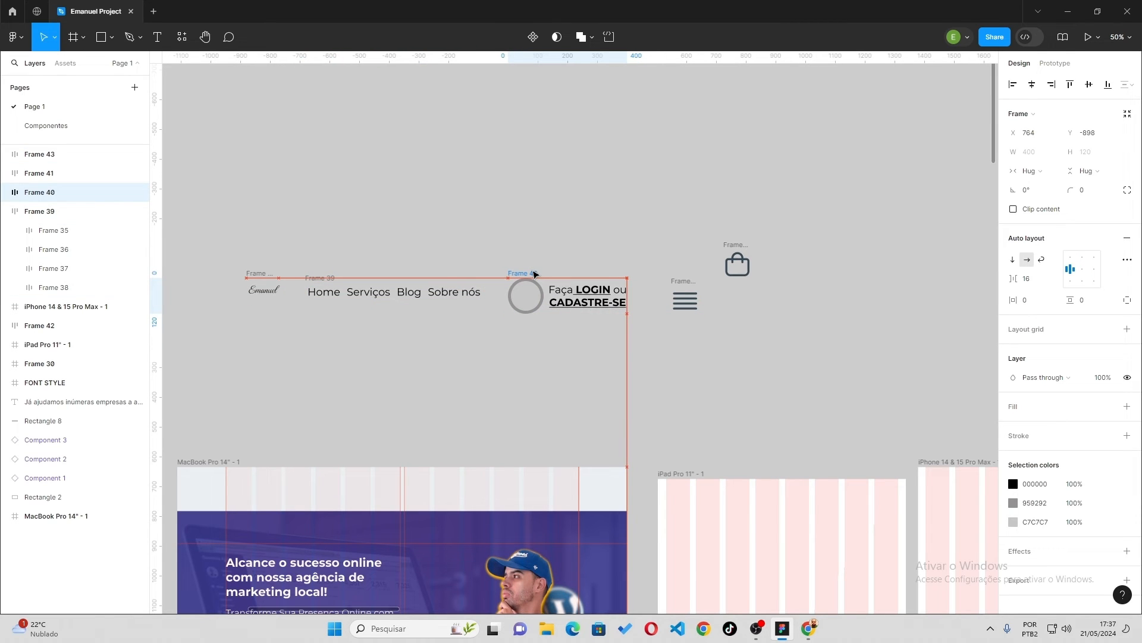
left_click_drag(672, 281, 654, 283)
left_click_drag(732, 244, 726, 280)
left_click(265, 275)
left_click_drag(200, 245, 826, 350)
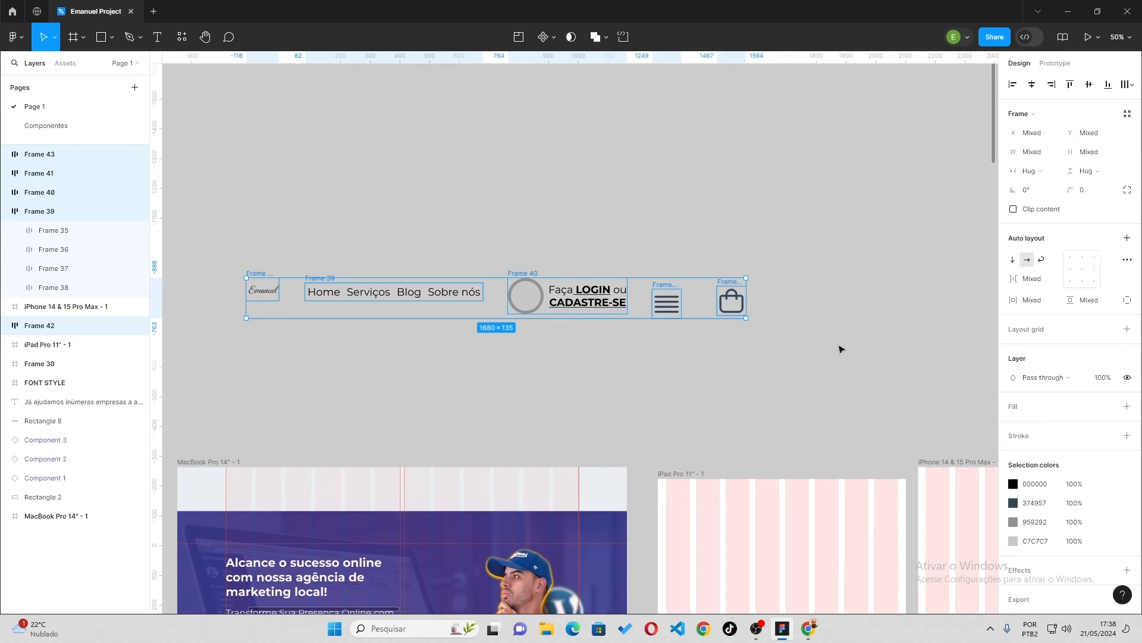
key("shift+a")
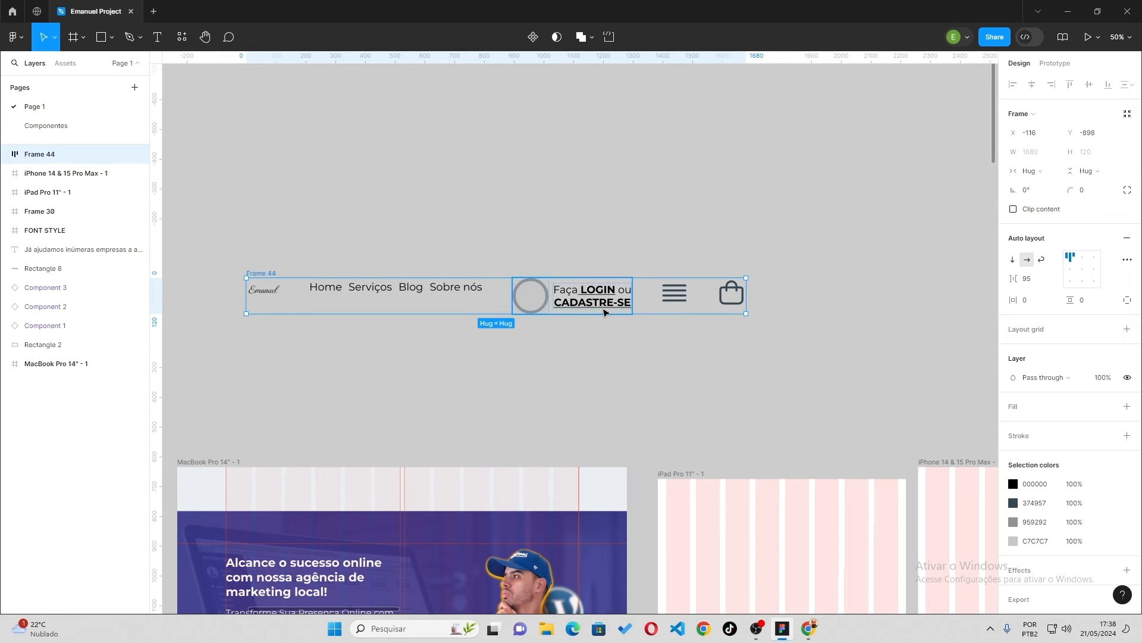
Align the header's contents to top center and enlarge its frame to 2296 × 432.
left_click(1082, 257)
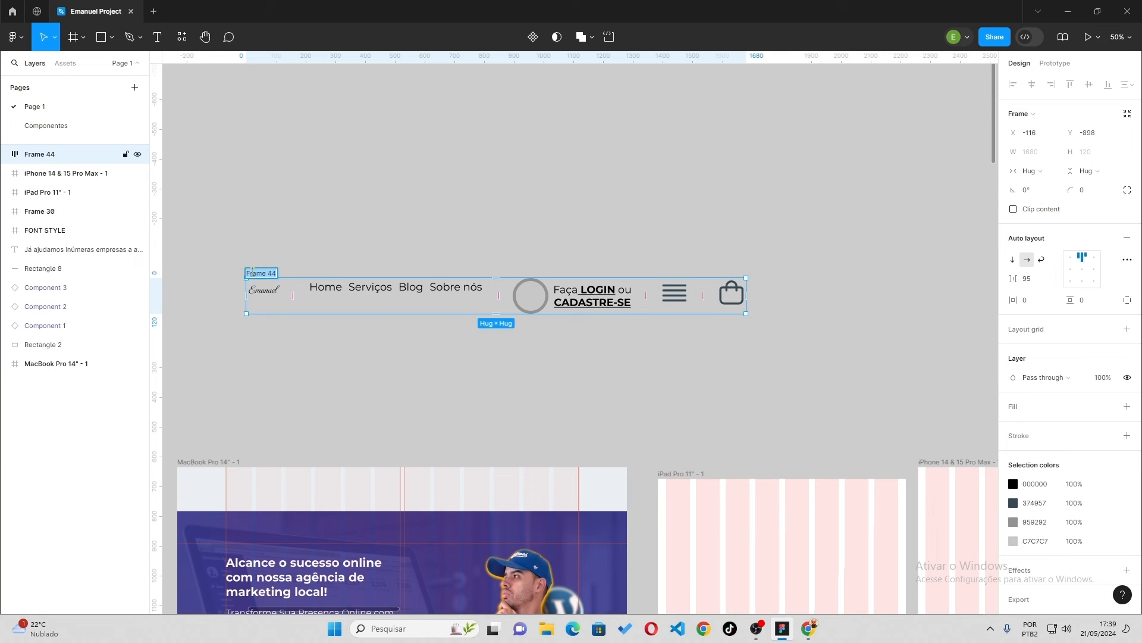
left_click(270, 260)
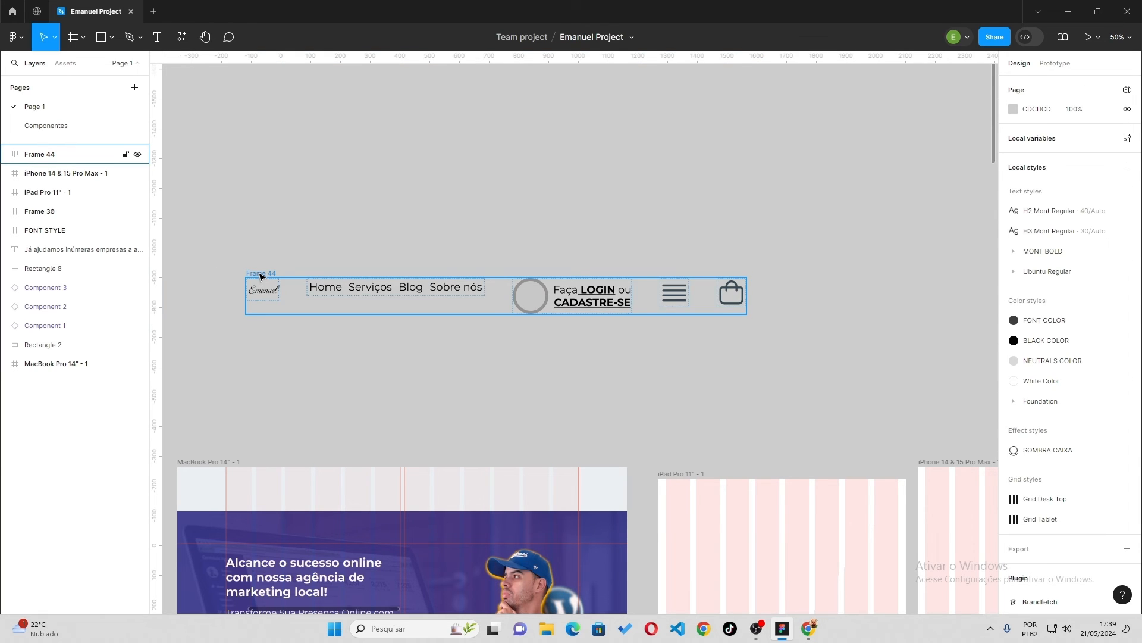
left_click(262, 276)
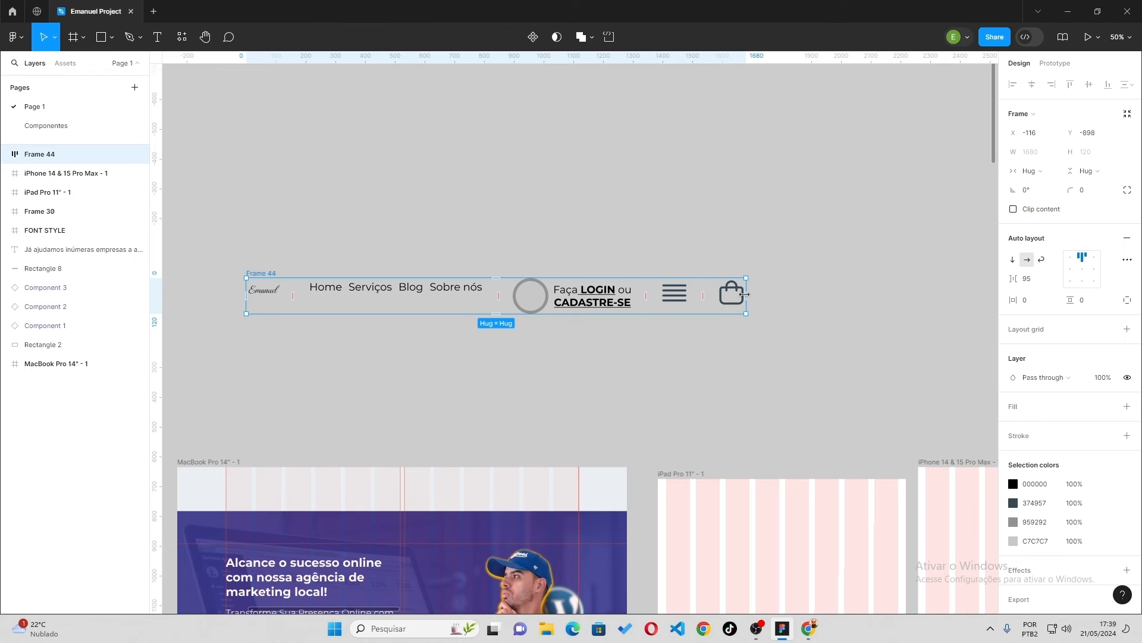
left_click_drag(745, 294, 930, 281)
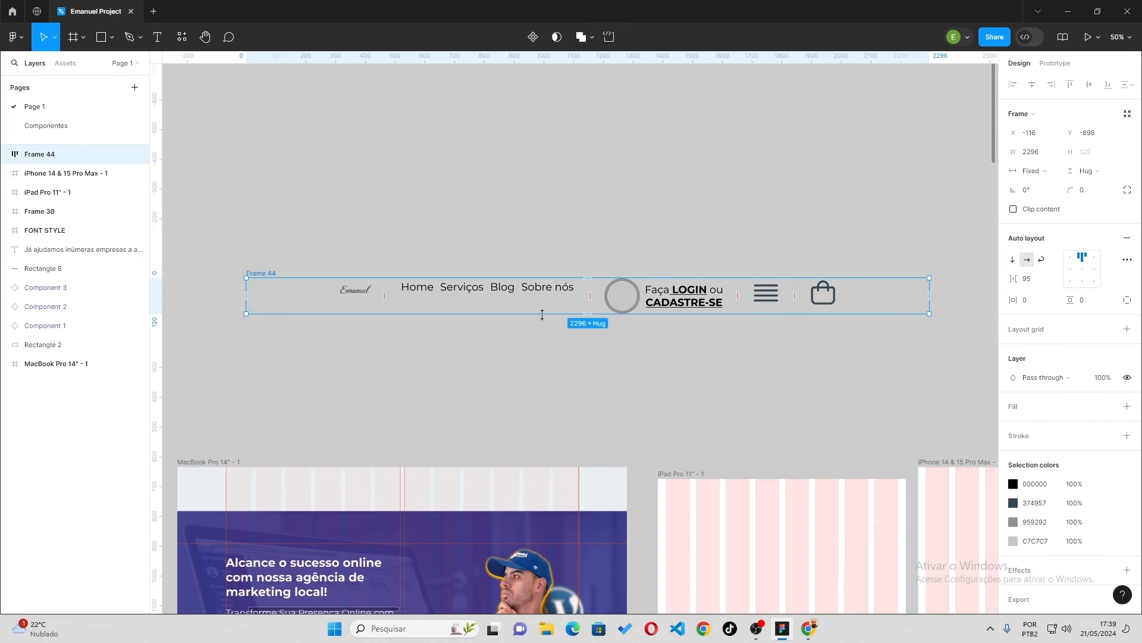
left_click_drag(542, 315, 563, 407)
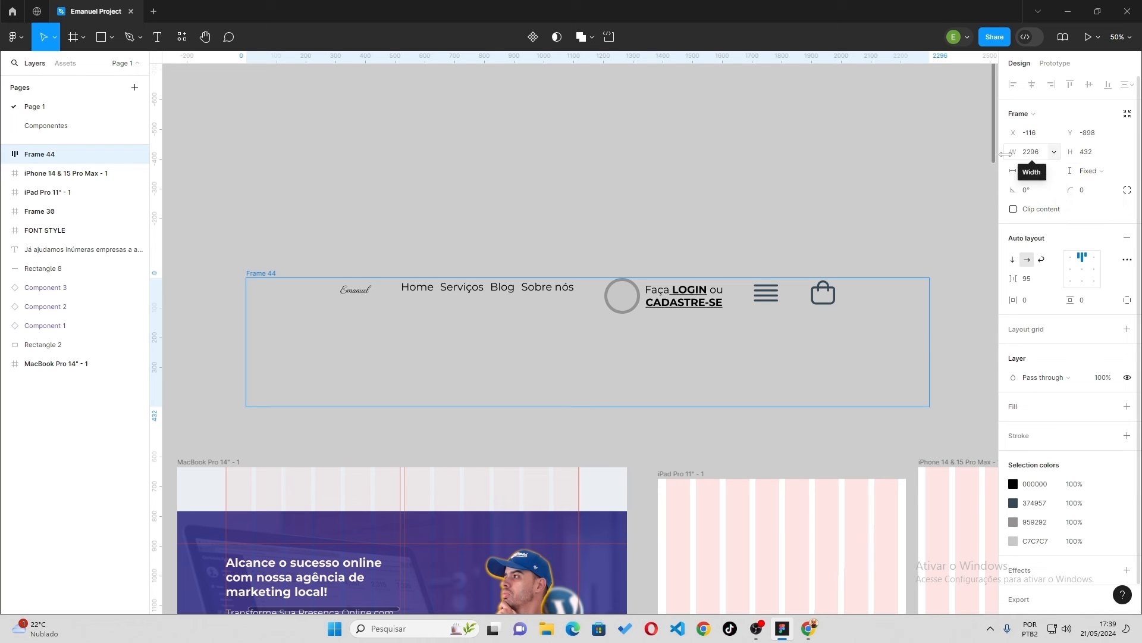
Center the header's contents in both directions and set its frame to hug the contents.
left_click(1071, 257)
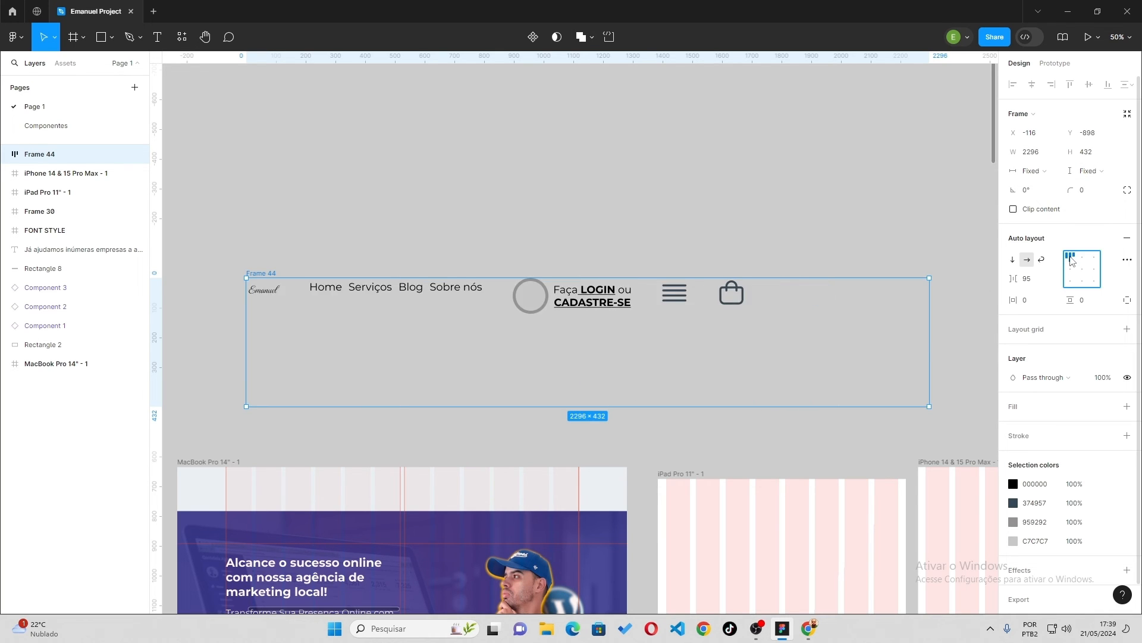
left_click(1093, 259)
left_click(1083, 258)
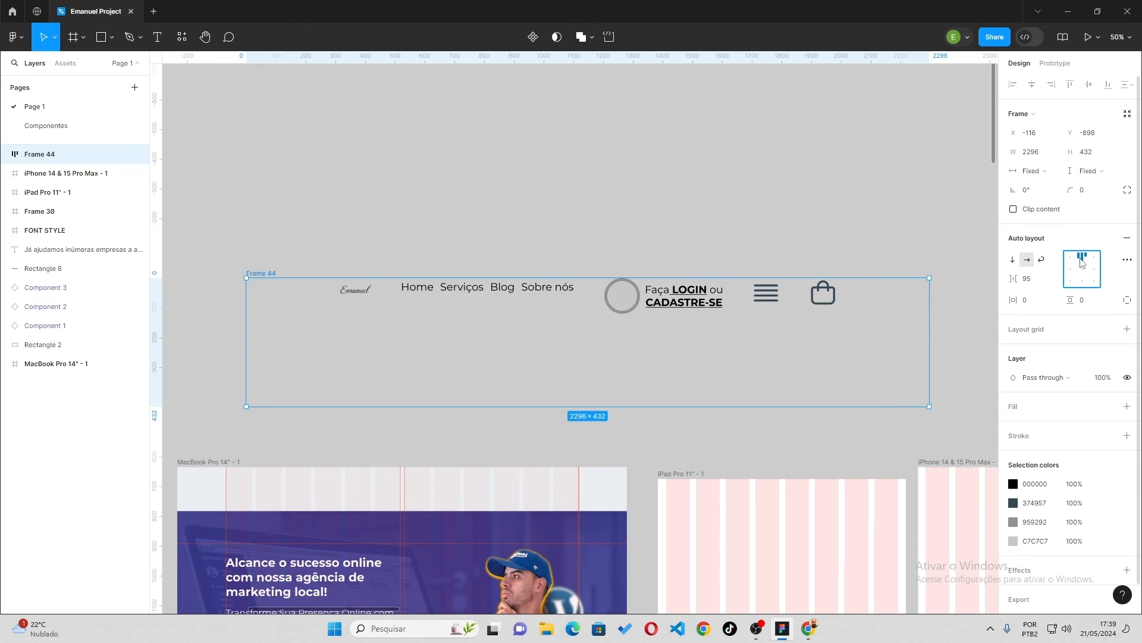
left_click(1082, 269)
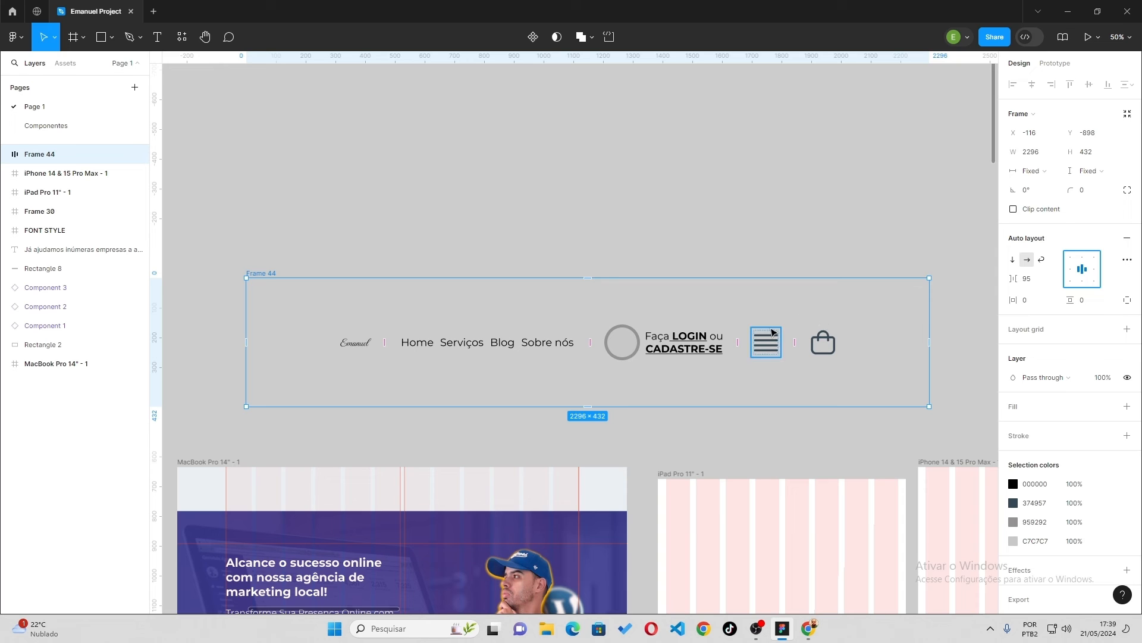
left_click(1048, 172)
left_click(1049, 186)
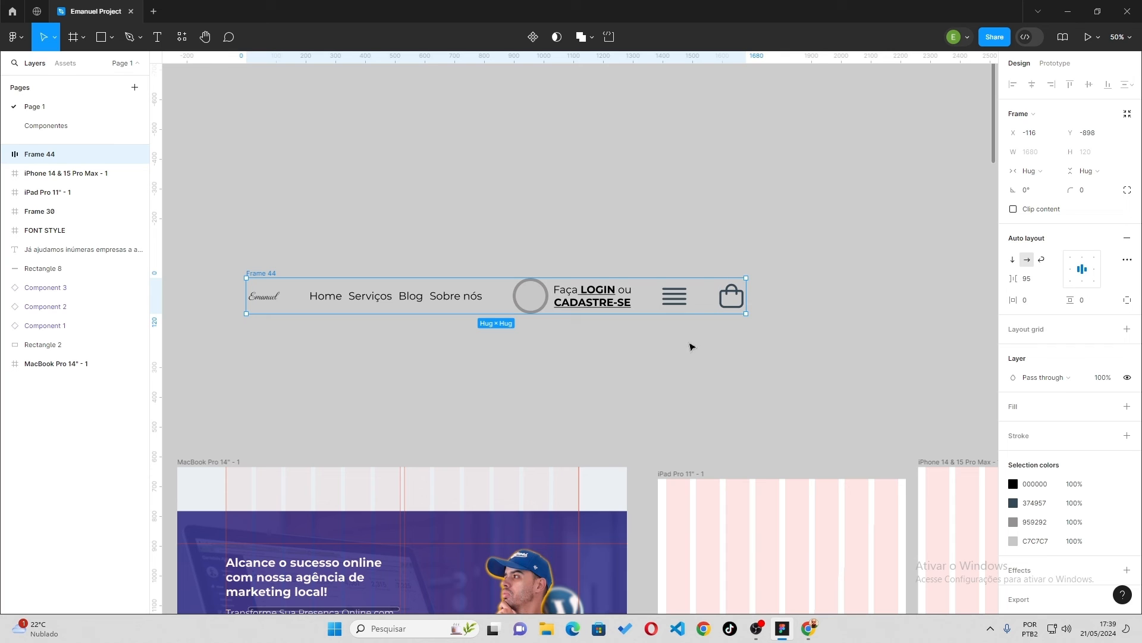
Place the header at the top of the MacBook Pro 14" page and scale it to about 1187 wide, between the grid margins.
key("k")
left_click_drag(746, 314, 656, 295)
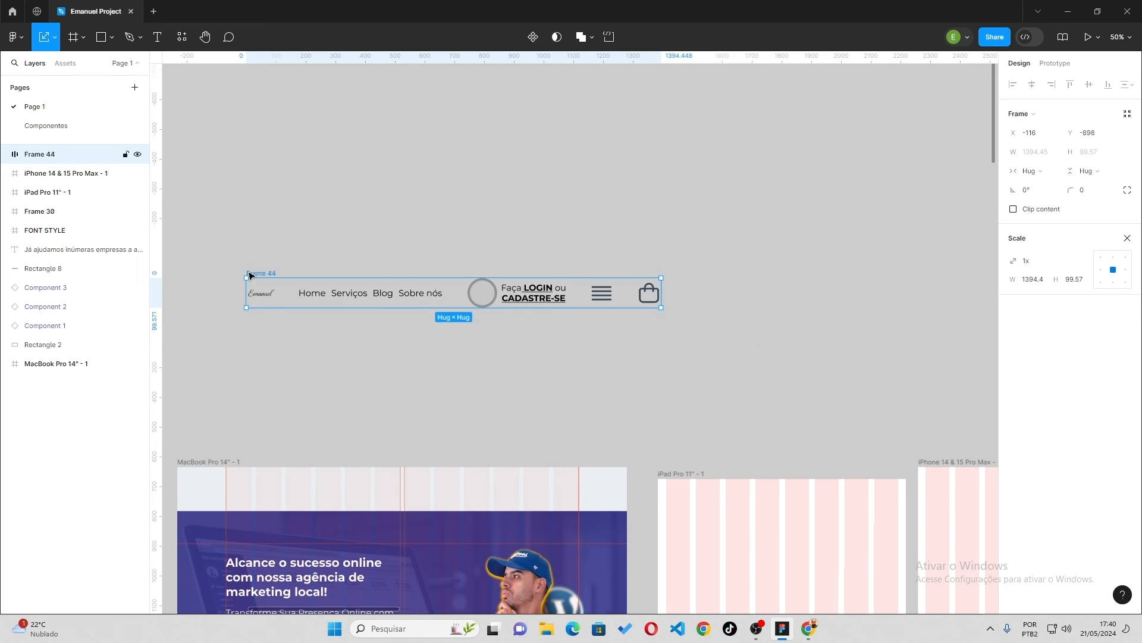
left_click_drag(253, 274, 268, 491)
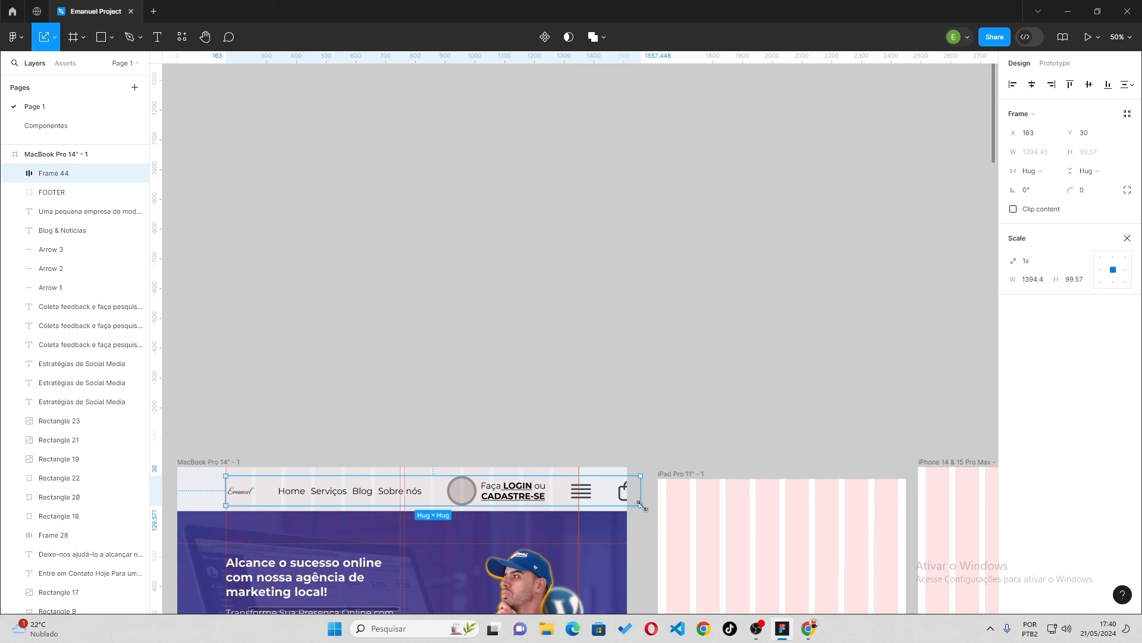
left_click_drag(642, 506, 579, 501)
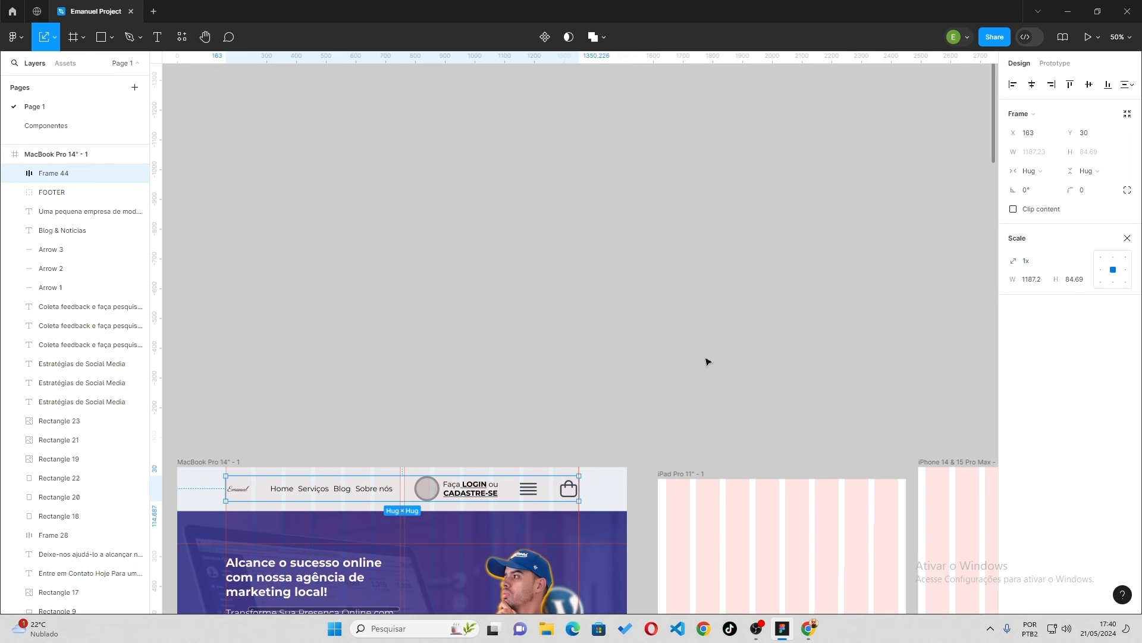
key("v")
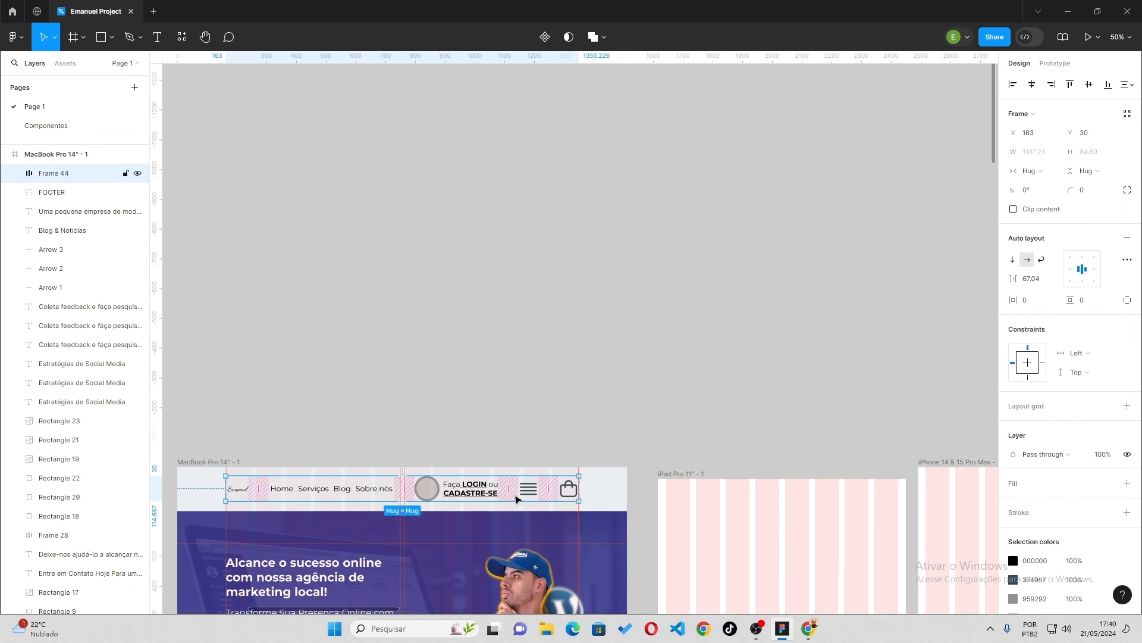
Move the header to the page's top-left corner and set its horizontal padding to 164 and vertical padding to 32.
left_click_drag(516, 503, 485, 498)
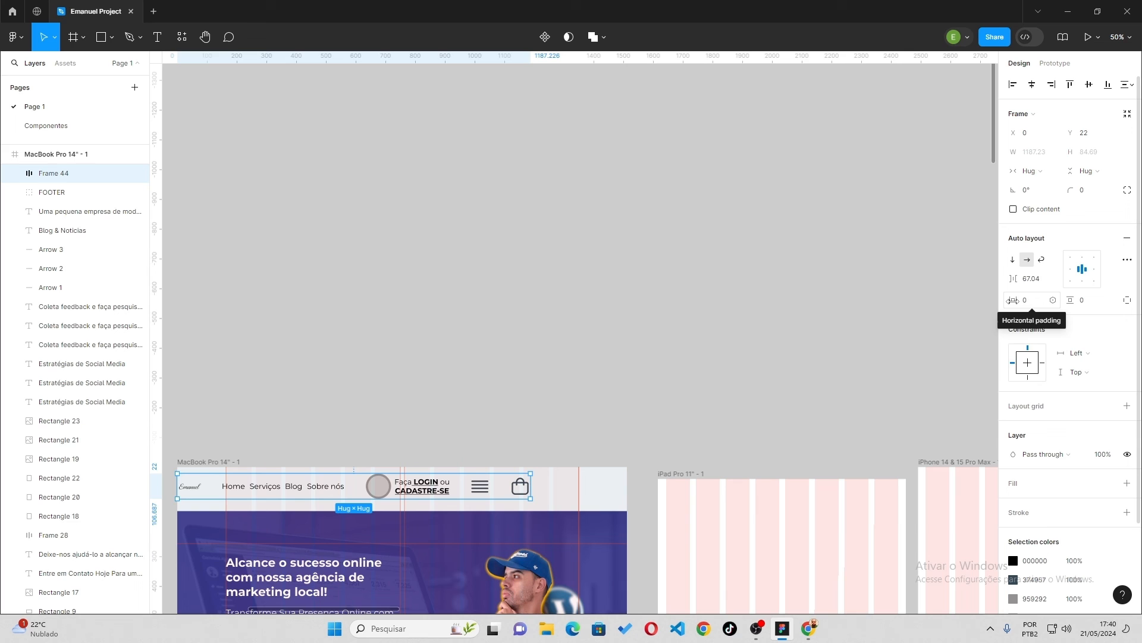
left_click(1013, 300)
left_click_drag(1018, 302, 1055, 312)
left_click_drag(1059, 314, 1065, 314)
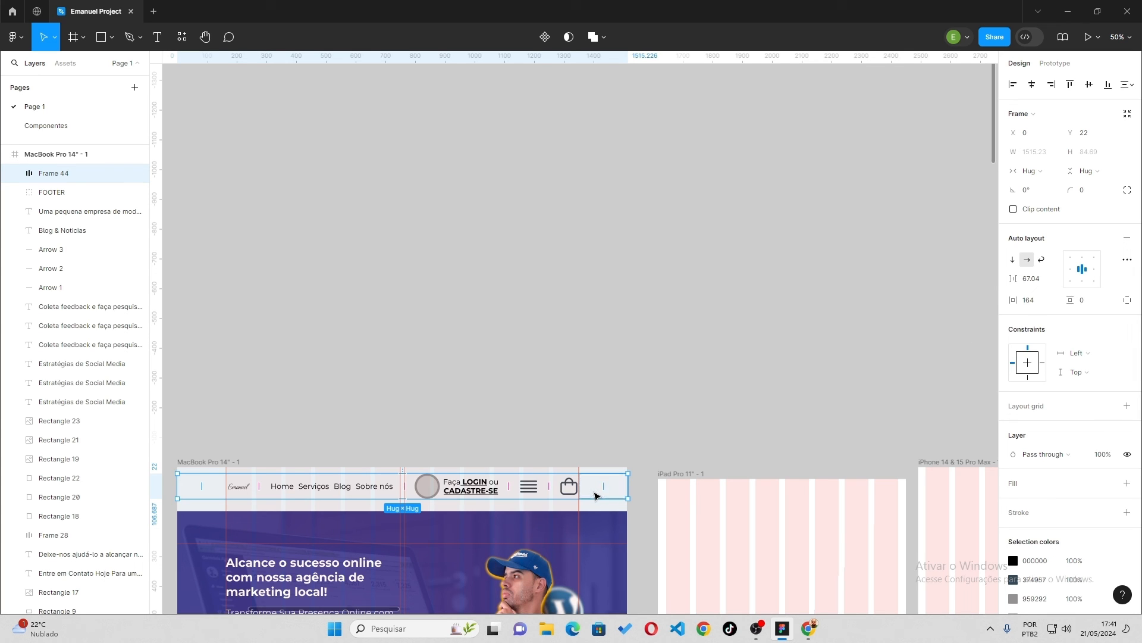
left_click_drag(598, 491, 597, 491)
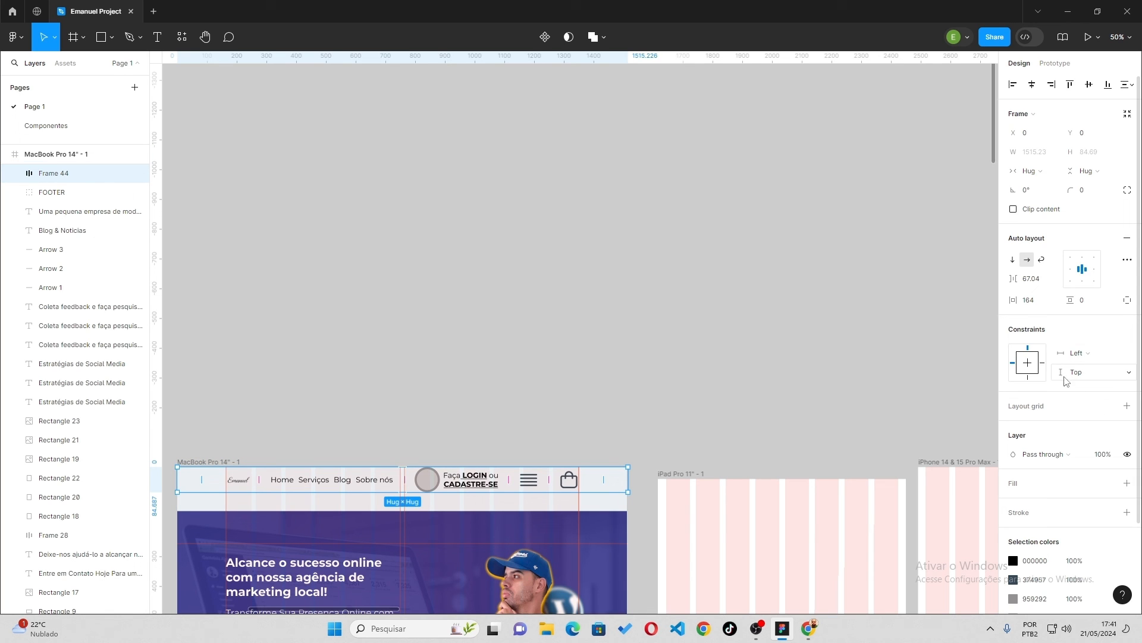
left_click_drag(1071, 300, 1082, 300)
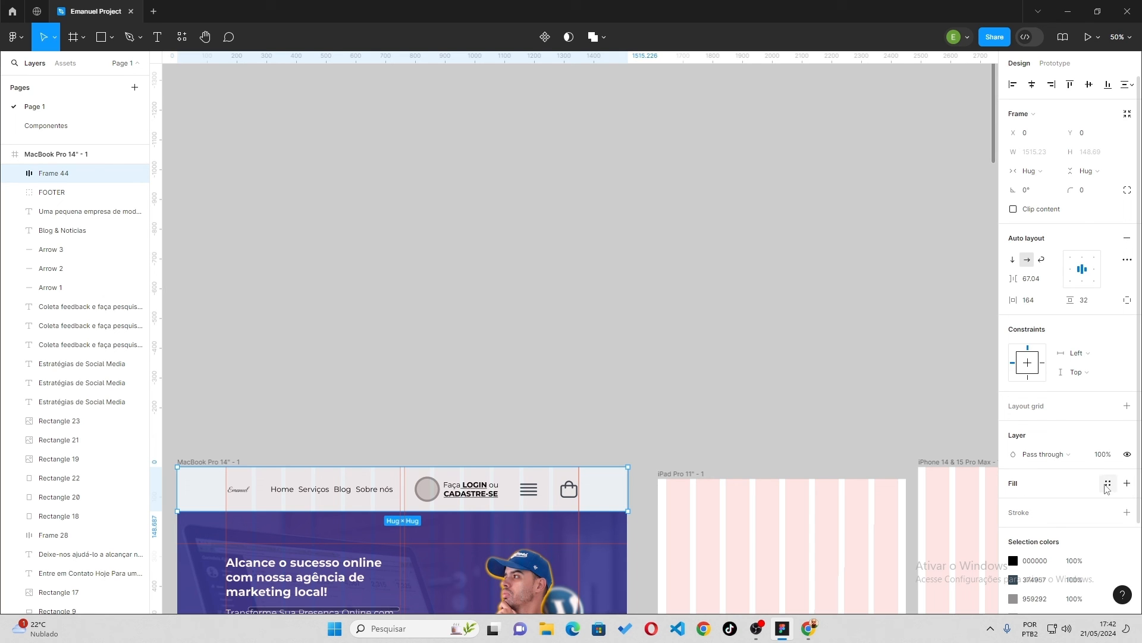
Add a white FFFFFF fill to the header frame.
left_click(1126, 483)
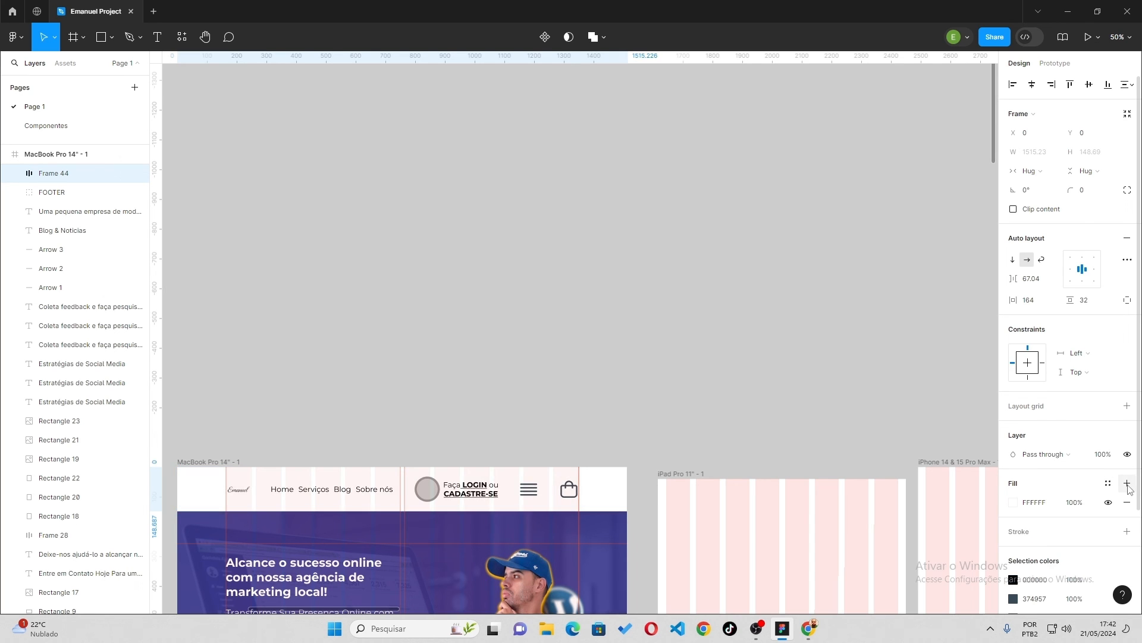
left_click(1013, 501)
left_click_drag(947, 404, 844, 305)
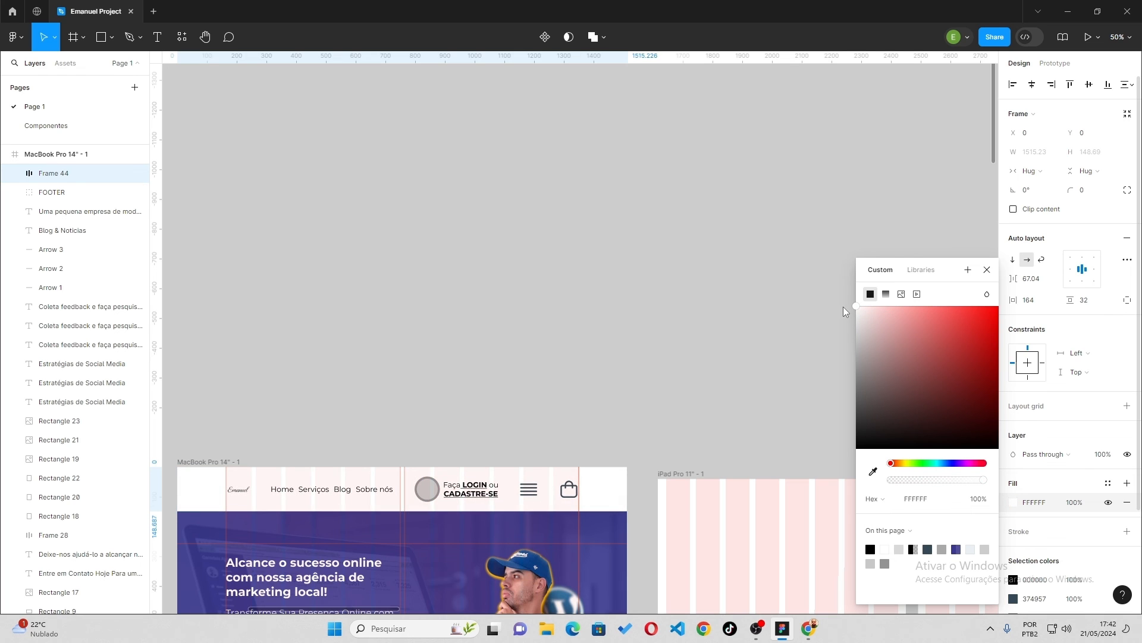
left_click(986, 270)
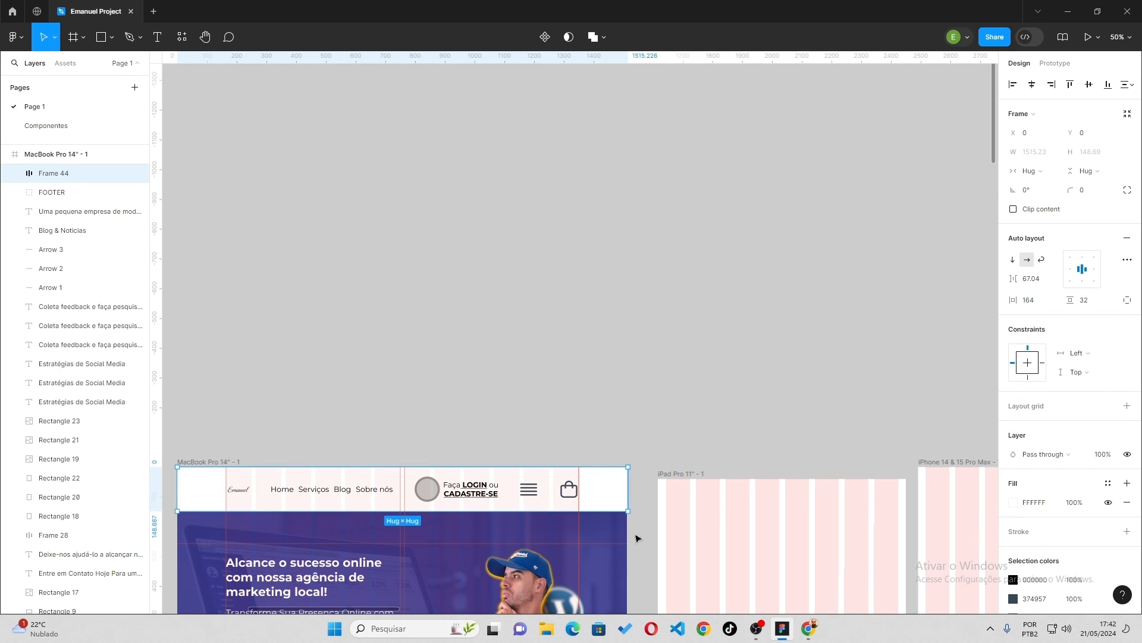